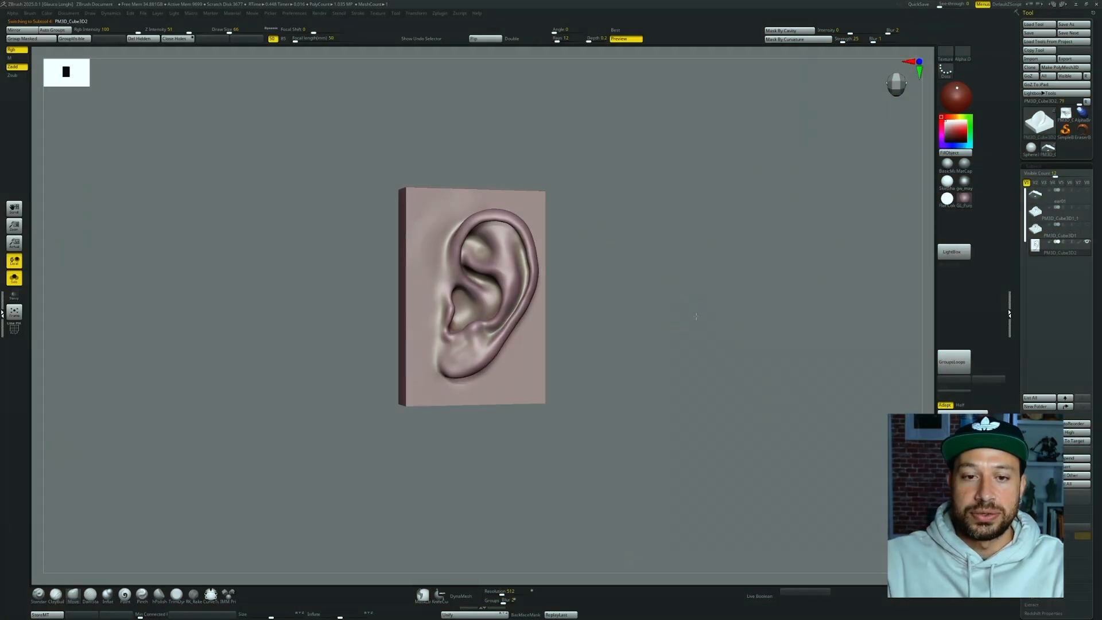
Step: Place a canvas snapshot of the finished ear in three-quarter view as a reference in the upper corner
left_click_drag(695, 316, 747, 297, "alt")
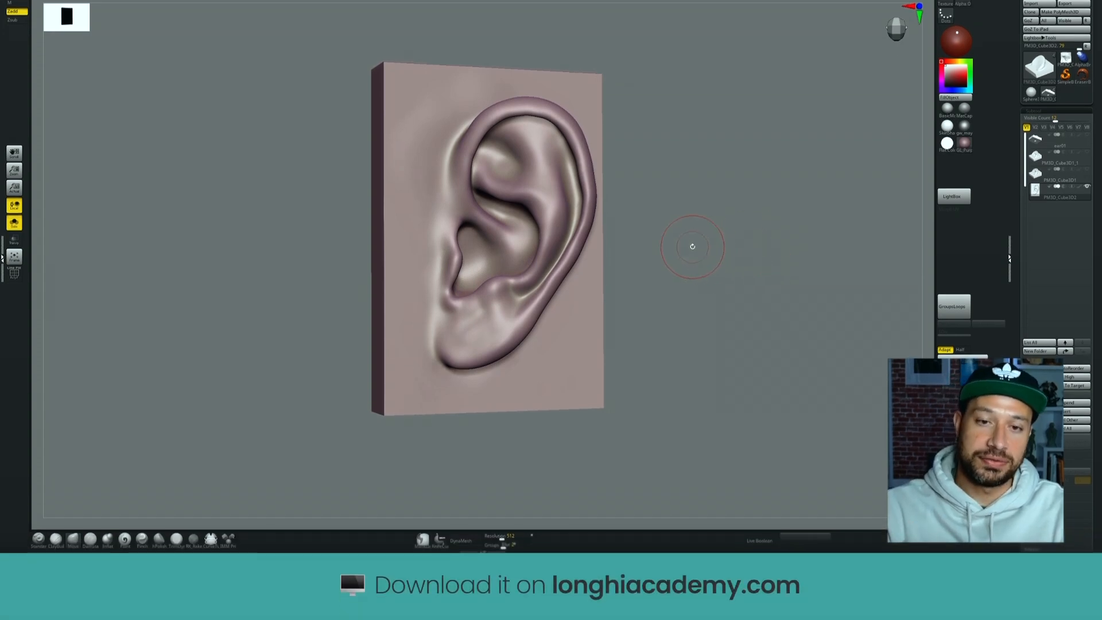
mouse_move(726, 271)
left_mouse_down()
mouse_move(496, 164)
mouse_move(676, 285)
mouse_move(726, 272)
mouse_move(732, 253)
left_mouse_up()
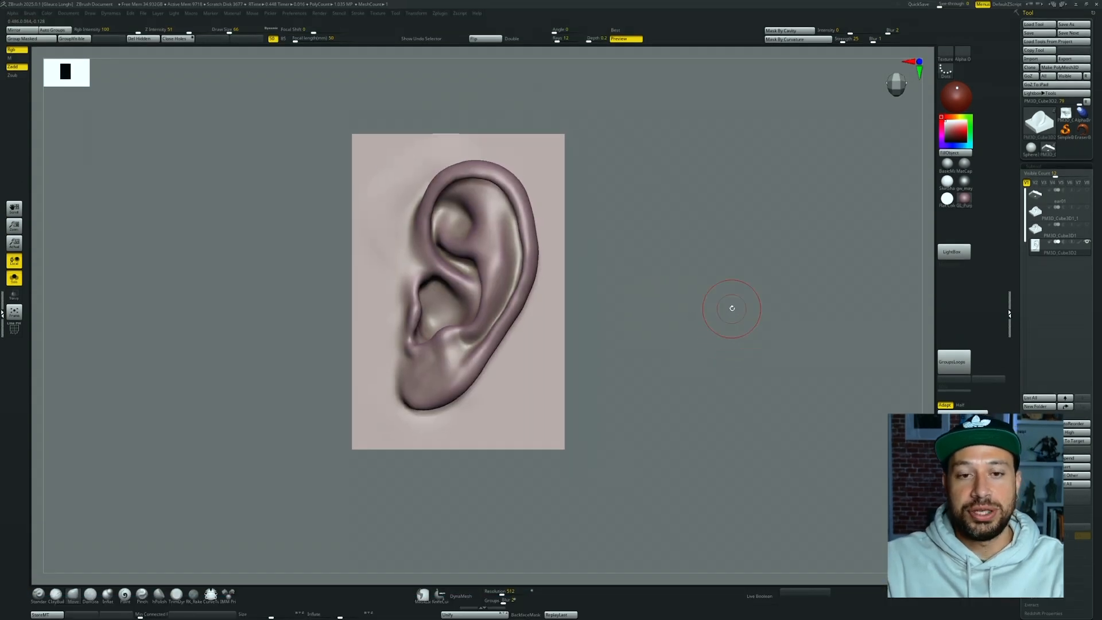
mouse_move(741, 317)
left_mouse_down()
mouse_move(743, 333)
mouse_move(443, 299)
left_mouse_up()
left_click_drag(574, 270, 711, 322)
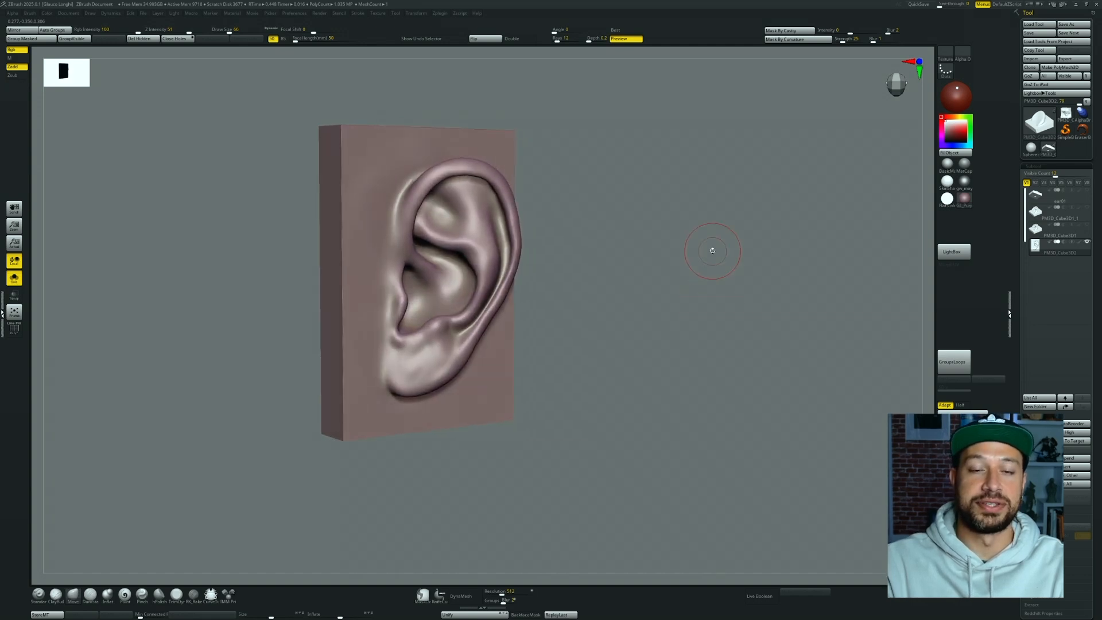
left_click_drag(625, 267, 521, 283, "alt")
key("shift+s")
Step: Switch to the basic ear block-in subtool and place snapshots of it in three-quarter, rear and low-angle views
key("Up")
key("Up")
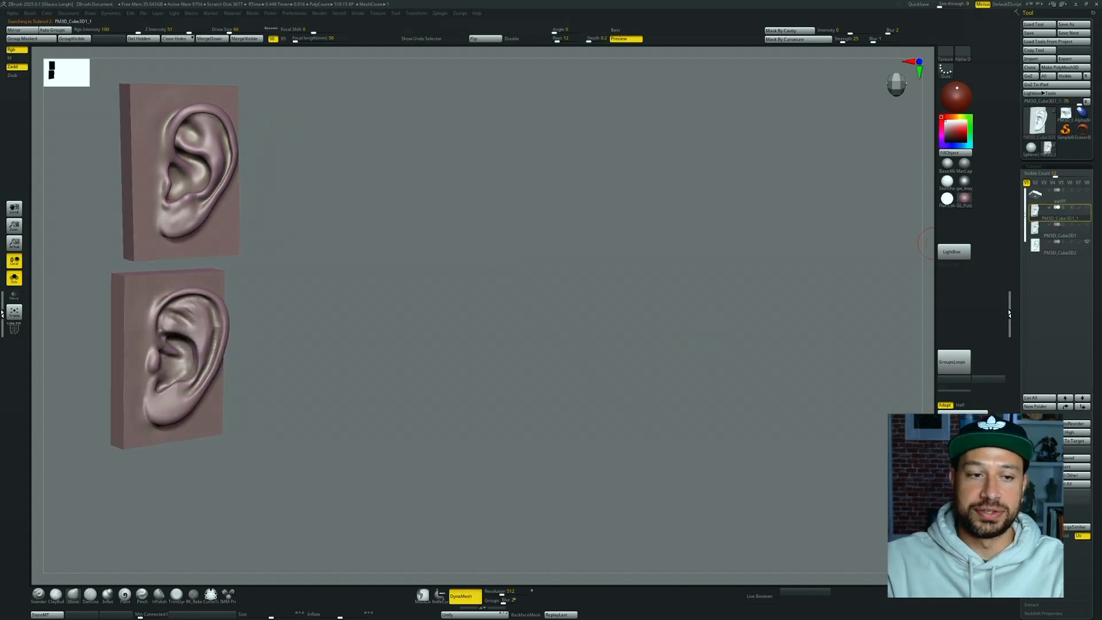
key("Up")
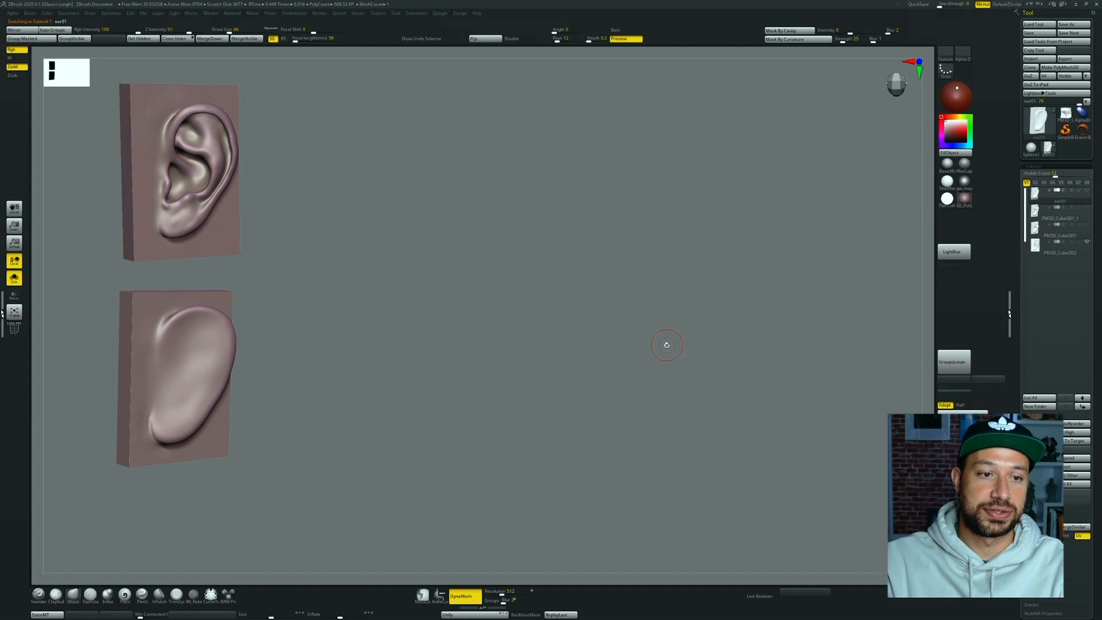
left_click_drag(661, 355, 714, 266)
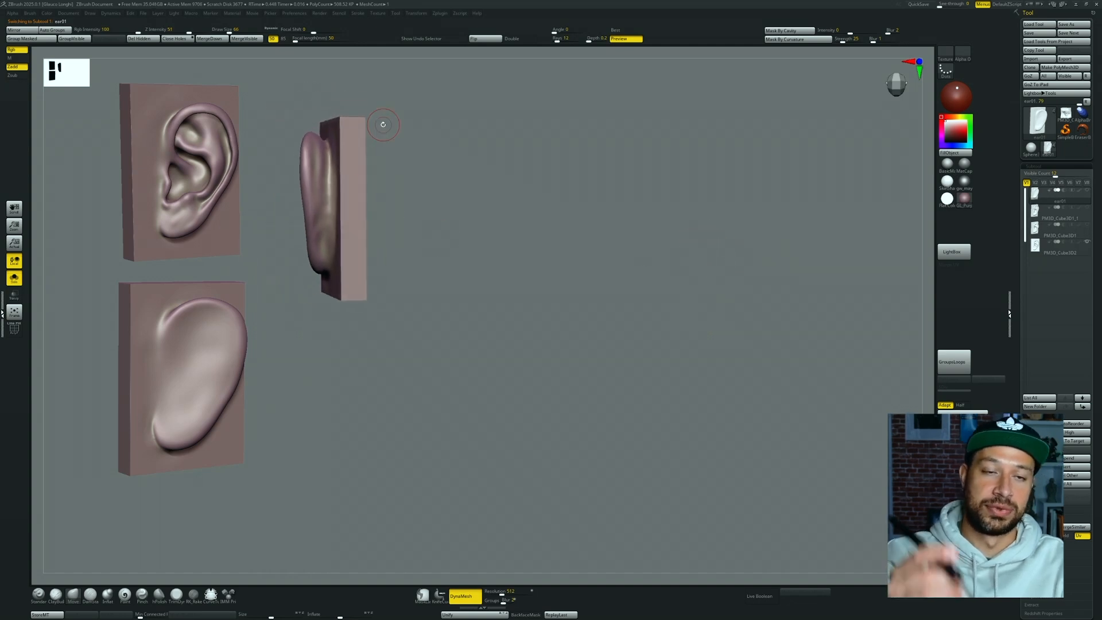
mouse_move(619, 276)
left_mouse_down("alt")
mouse_move(603, 423)
mouse_move(659, 399)
mouse_move(627, 394)
mouse_move(644, 377)
left_mouse_up("alt")
key("shift+s")
key("shift+s")
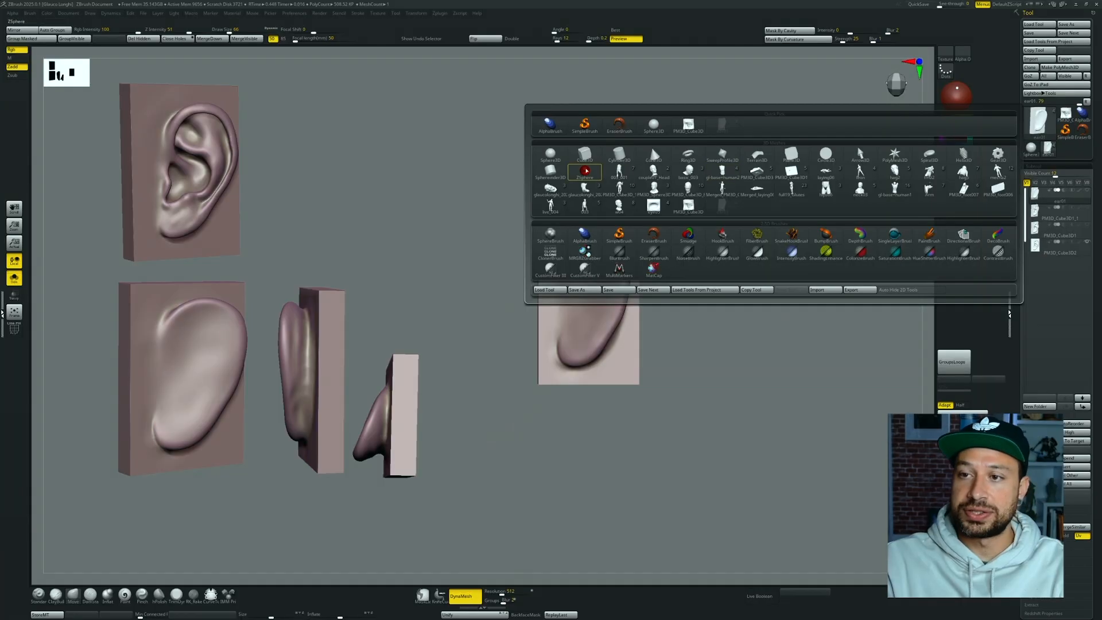
Step: Load the Cube3D primitive and convert it to a PolyMesh3D
left_click(584, 154)
left_click_drag(284, 618, 239, 617)
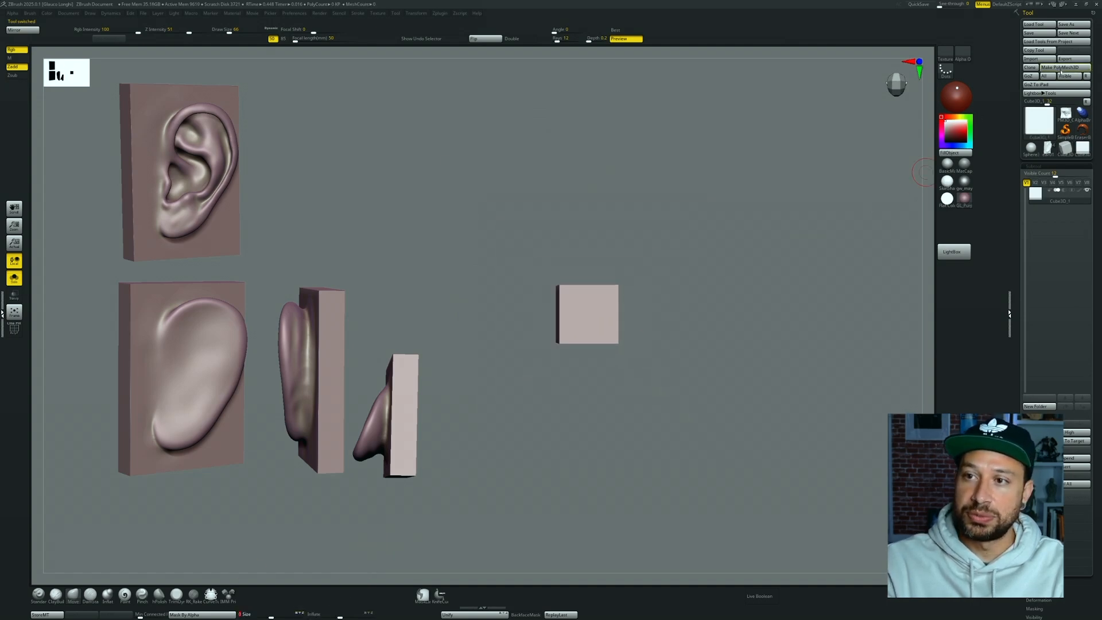
left_click(1061, 68)
Step: Scale the cube into a tall, upright rectangular slab as the base for the ear
key("w")
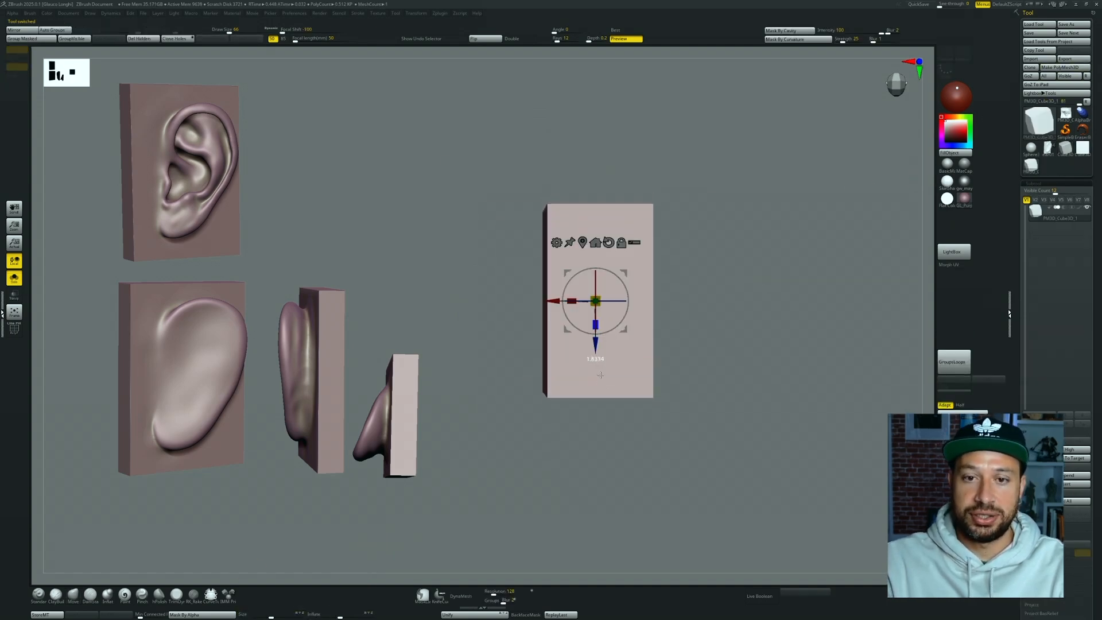
left_click_drag(663, 338, 710, 316, "shift")
left_click_drag(573, 302, 589, 303)
left_click_drag(712, 287, 767, 279, "shift")
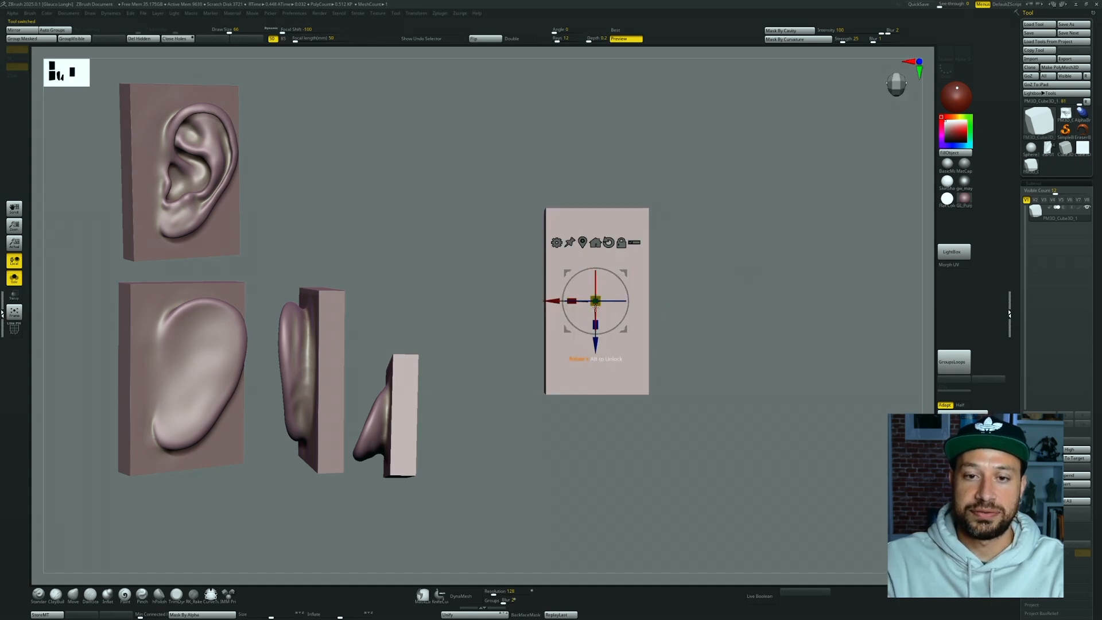
left_click_drag(573, 301, 564, 301)
Step: Convert the slab to a DynaMesh for sculpting
mouse_move(744, 284)
left_mouse_down("alt")
mouse_move(738, 274)
mouse_move(754, 330)
left_mouse_up("alt")
key("q")
left_click(465, 596)
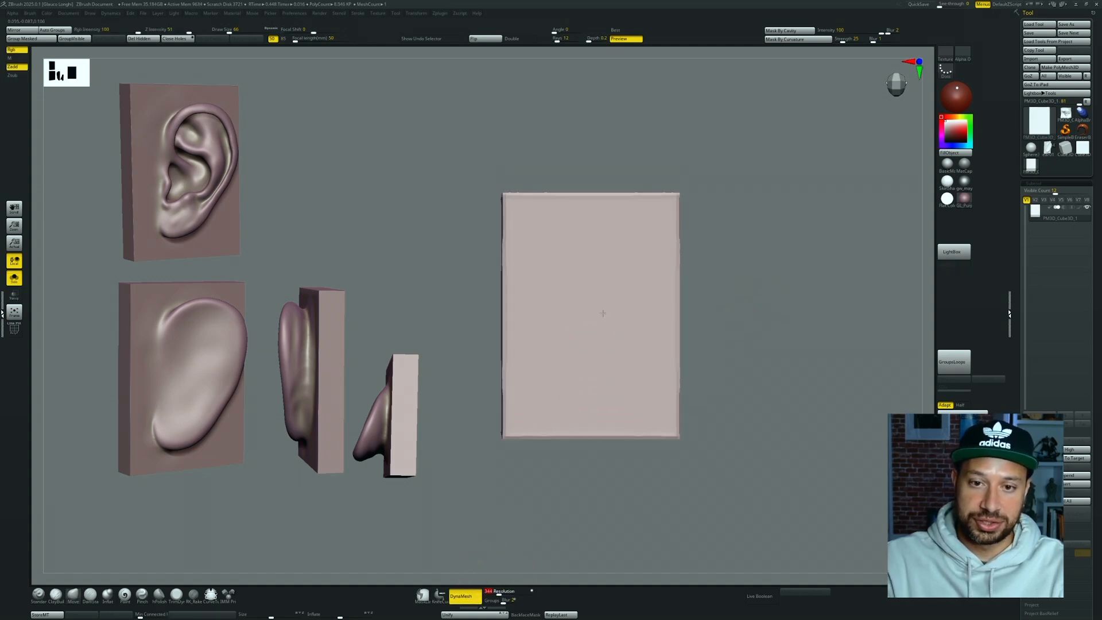
mouse_move(597, 288)
left_mouse_down()
mouse_move(580, 319)
mouse_move(607, 347)
left_mouse_up()
left_click_drag(741, 315, 701, 317)
key("ctrl+z")
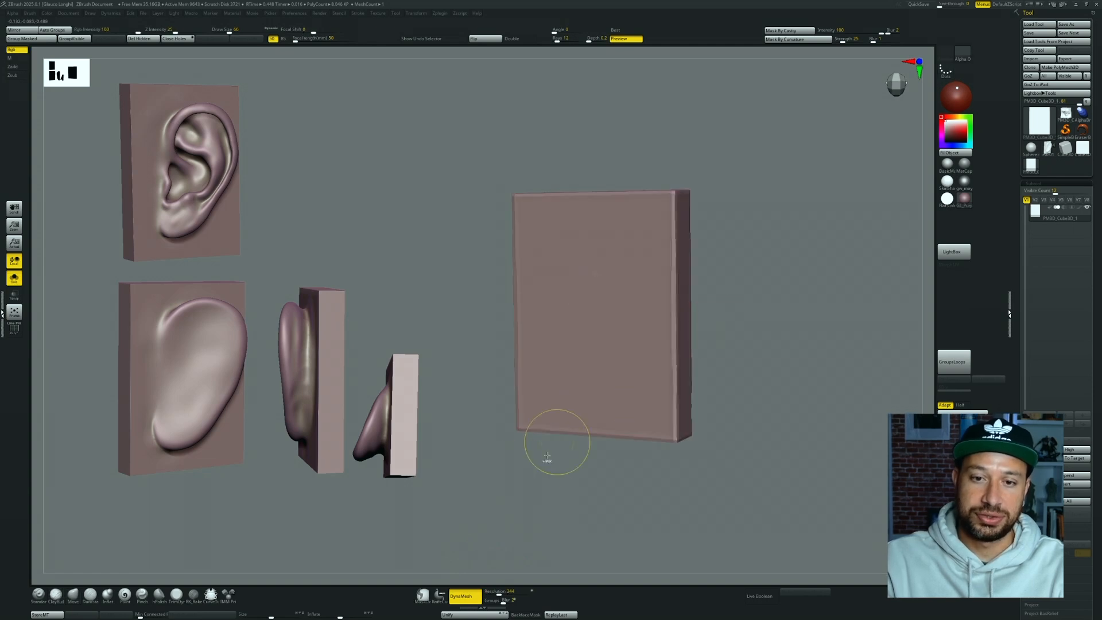
Step: Build up a few rough clay strokes in the middle of the slab's front face
key("2")
left_click_drag(604, 256, 592, 373)
mouse_move(800, 322)
left_mouse_down("shift")
mouse_move(822, 313)
mouse_move(818, 344)
left_mouse_up("shift")
left_click_drag(600, 318, 607, 352)
mouse_move(795, 376)
left_mouse_down("alt")
mouse_move(792, 349)
mouse_move(815, 322)
left_mouse_up("alt")
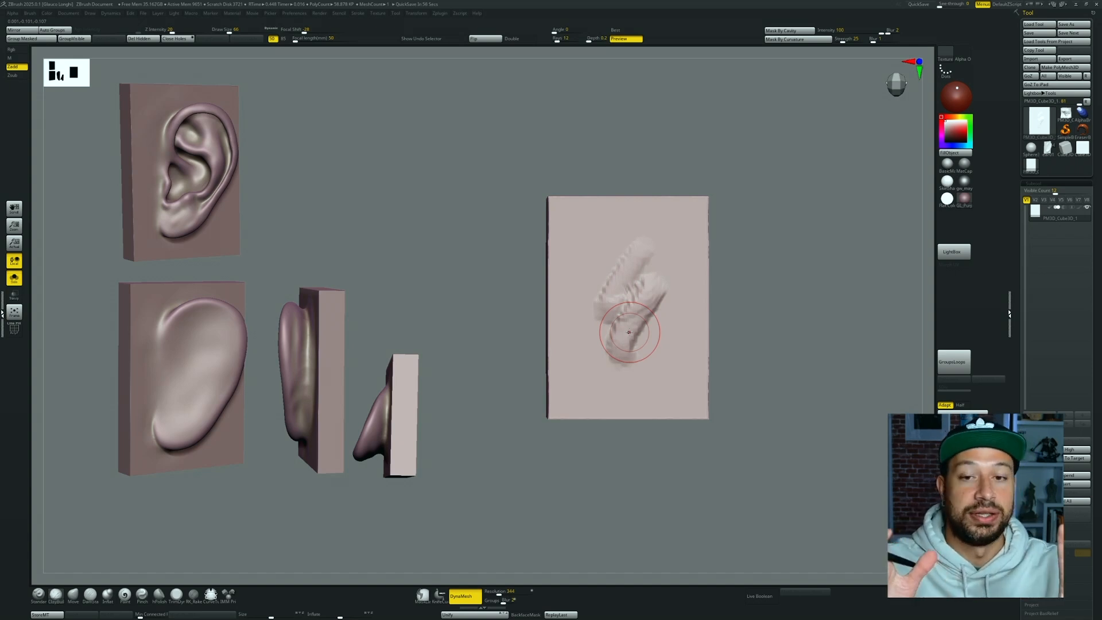
Step: Mask an upright, ear-sized oval on the slab's front face and invert the mask
mouse_move(616, 258)
left_mouse_down("ctrl")
mouse_move(625, 251)
mouse_move(663, 266)
mouse_move(666, 316)
mouse_move(652, 346)
mouse_move(637, 248)
mouse_move(643, 337)
mouse_move(626, 368)
mouse_move(644, 347)
mouse_move(647, 269)
mouse_move(637, 358)
mouse_move(610, 304)
mouse_move(631, 236)
mouse_move(612, 341)
left_mouse_up("ctrl")
key("ctrl+z")
left_click_drag(611, 288, 613, 363, "ctrl")
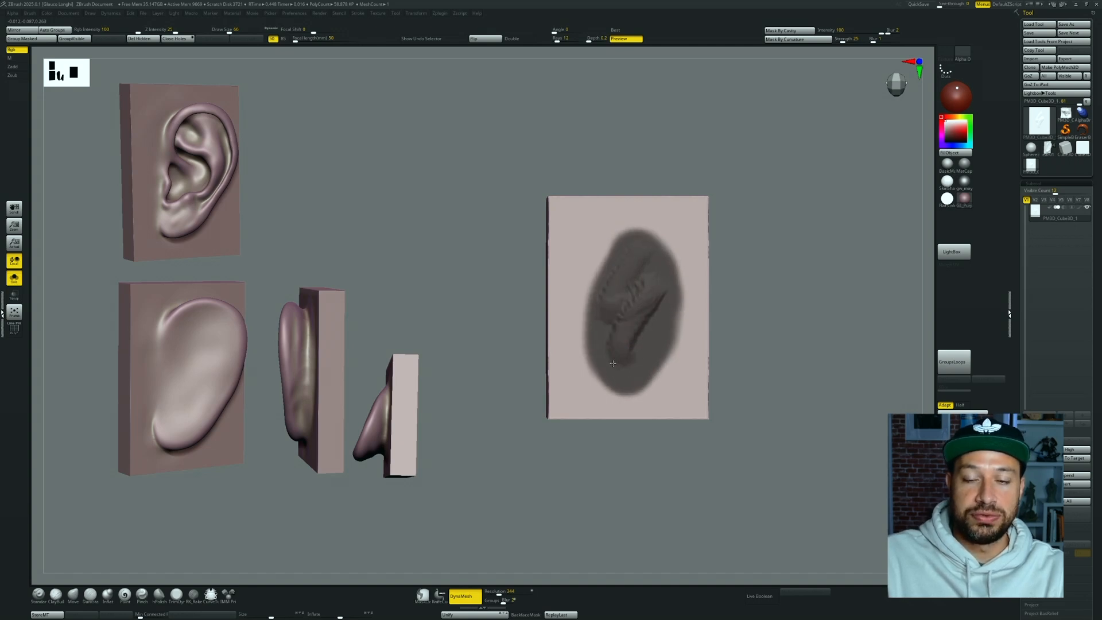
left_click_drag(632, 249, 650, 331, "ctrl")
left_click(789, 329, "ctrl")
Step: Pull the unmasked oval out of the slab with the Move brush to form a rounded, protruding volume
mouse_move(789, 329)
left_mouse_down()
mouse_move(815, 315)
mouse_move(806, 322)
left_mouse_up()
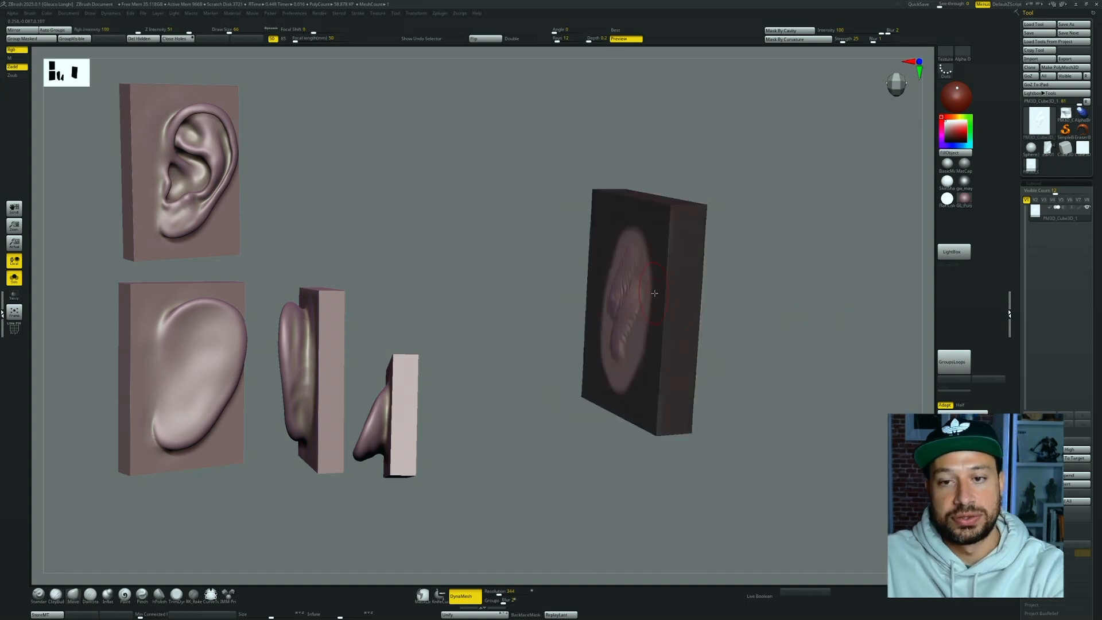
left_click_drag(629, 284, 610, 288)
left_click_drag(628, 351, 619, 363)
left_click_drag(635, 261, 626, 248)
left_click_drag(630, 345, 620, 347)
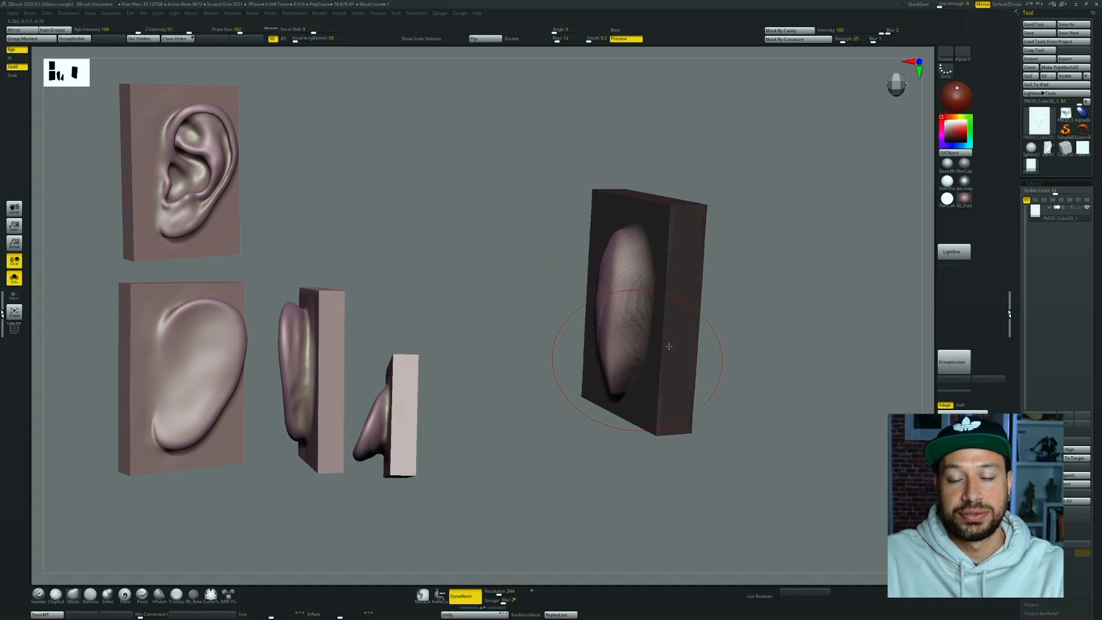
right_click_drag(667, 347, 647, 352)
left_click_drag(640, 366, 627, 358)
left_click_drag(634, 318, 626, 319)
left_click_drag(635, 276, 626, 278)
Step: Reshape the oval into an ear silhouette, wider at the top and tapering to the lobe
mouse_move(796, 232)
left_mouse_down()
mouse_move(667, 295)
mouse_move(640, 291)
left_mouse_up()
left_click_drag(717, 270, 681, 285)
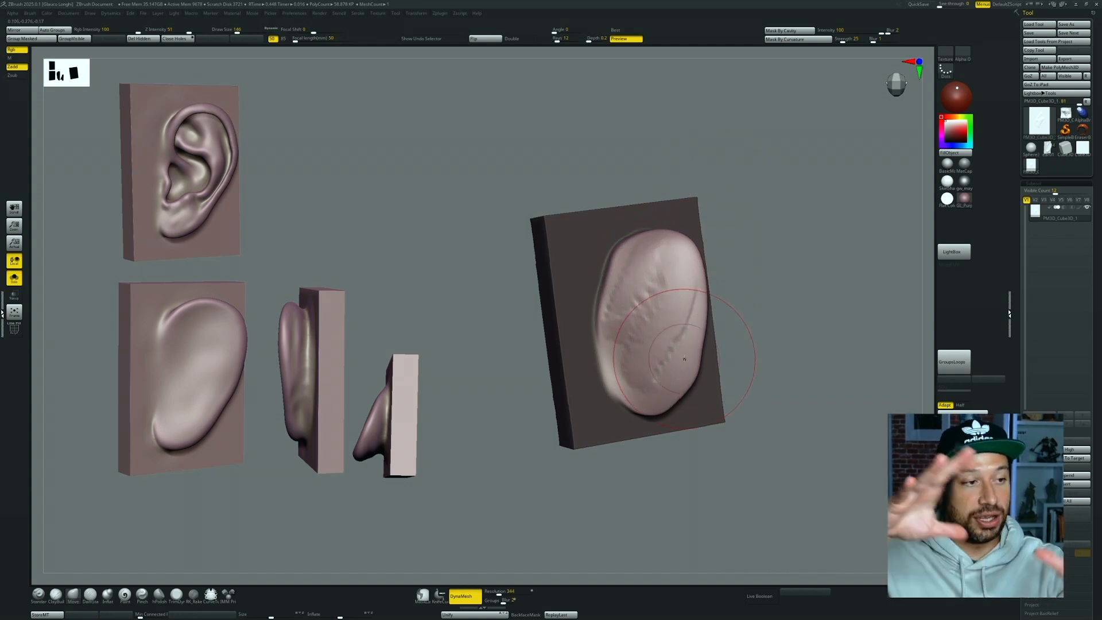
left_click_drag(778, 246, 750, 281, "shift")
left_click_drag(683, 296, 696, 304)
left_click_drag(644, 399, 631, 405)
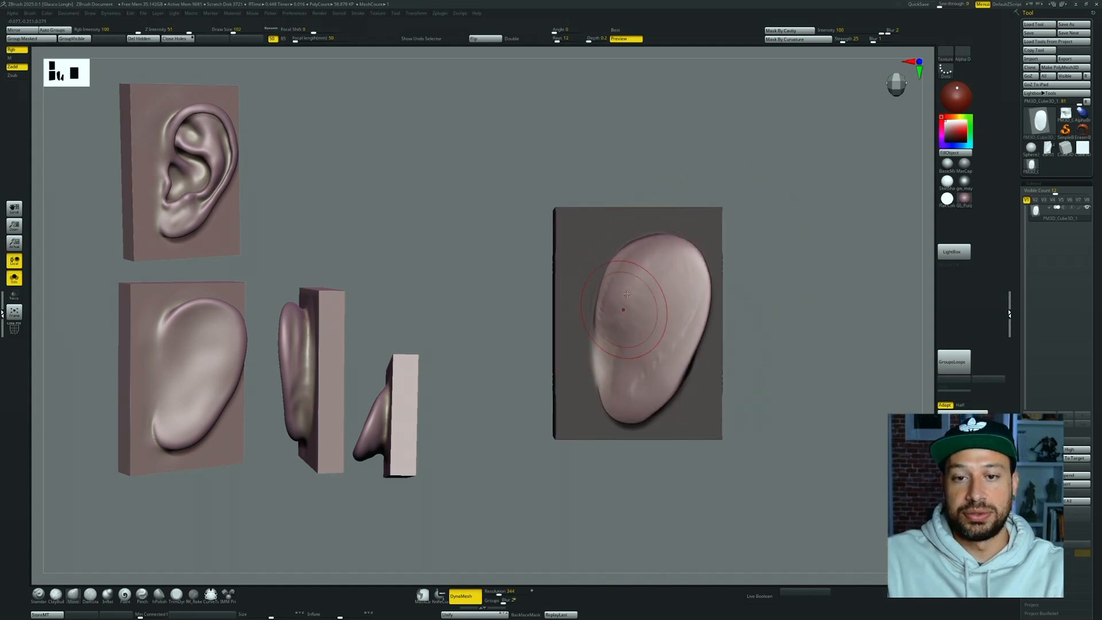
Step: Build up the planes on the front of the ear shape with ClayBuildup and check them from the side
key("b")
key("c")
key("b")
left_click_drag(615, 313, 657, 250)
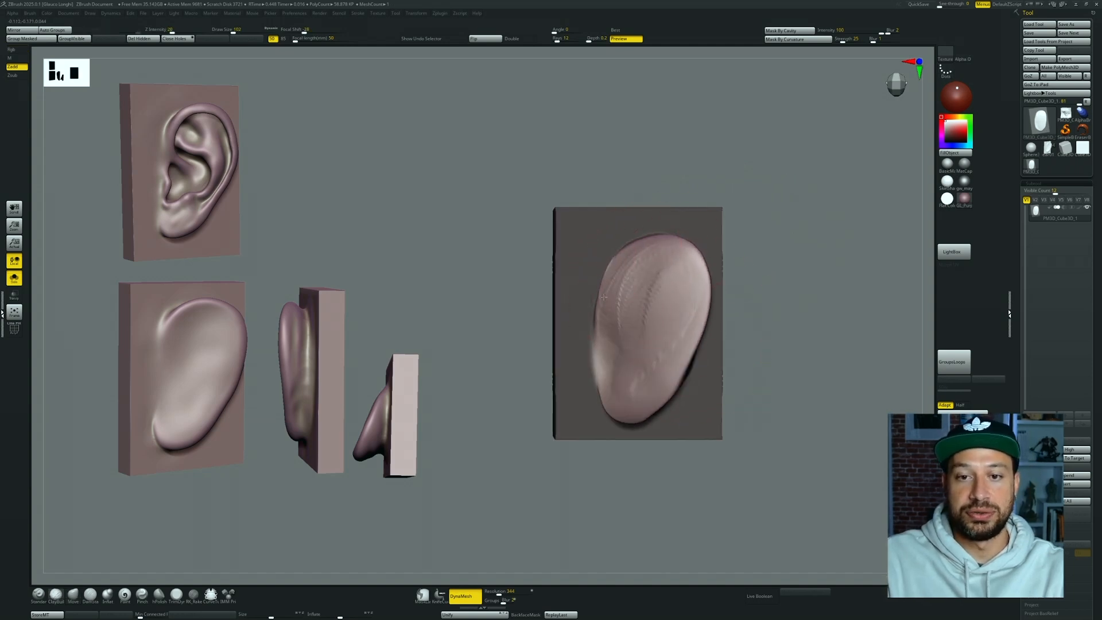
left_click_drag(763, 313, 799, 315, "shift")
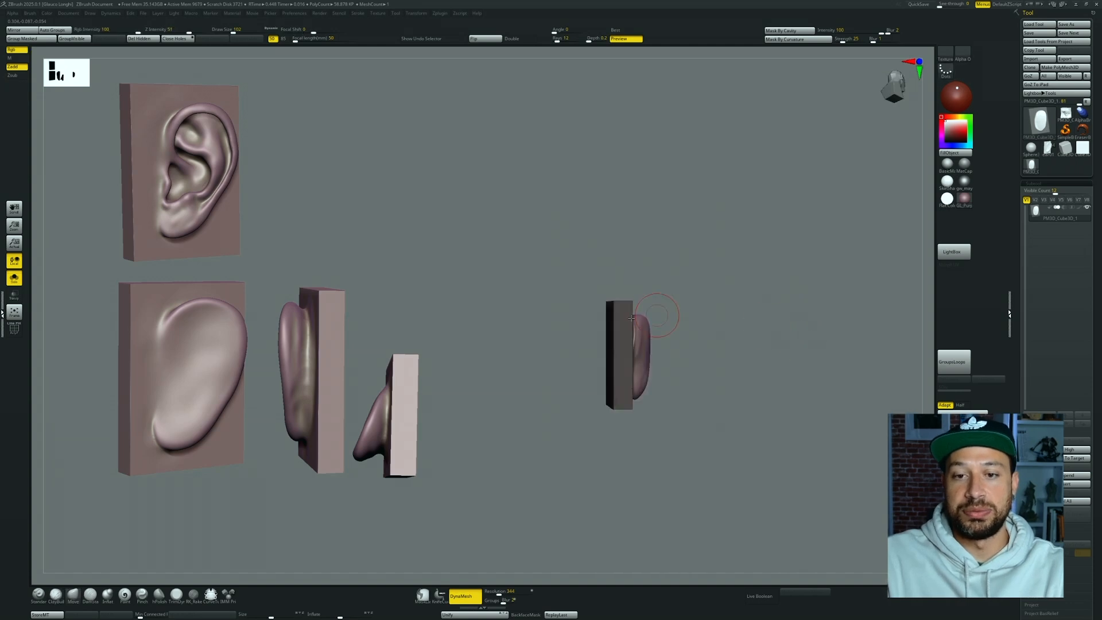
left_click_drag(671, 343, 653, 334, "shift")
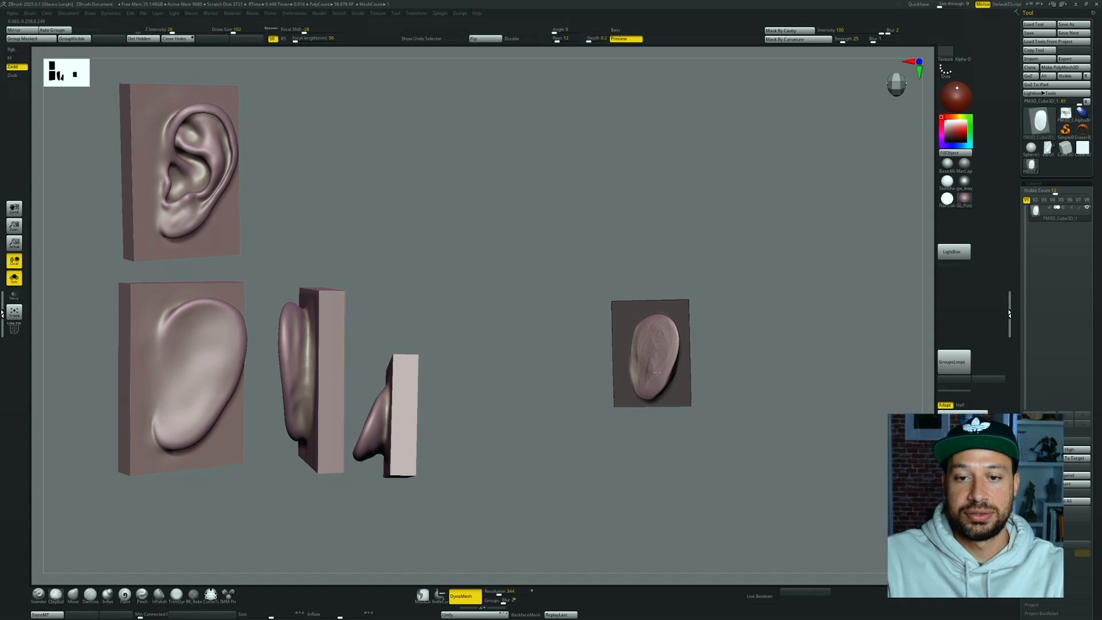
left_click_drag(658, 339, 714, 312, "shift")
left_click_drag(784, 330, 856, 304, "shift")
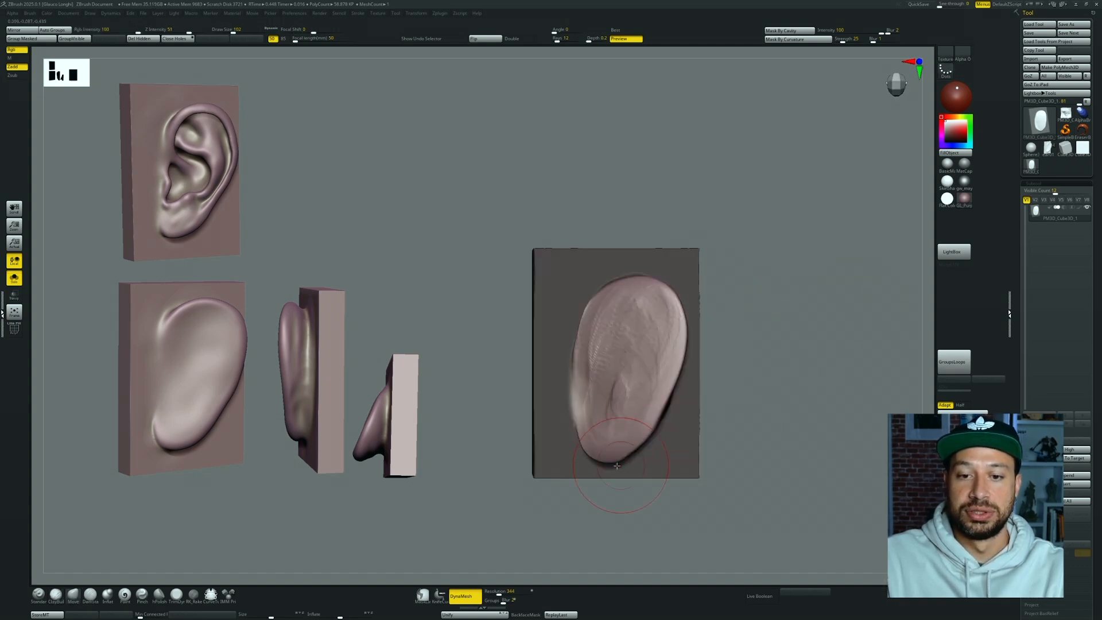
Step: Clear the mask, update the DynaMesh and smooth the front of the ear down to the lobe
left_click_drag(803, 392, 838, 313, "alt")
left_click_drag(838, 313, 824, 353, "alt")
left_click_drag(795, 393, 808, 407, "ctrl")
mouse_move(804, 390)
left_mouse_down()
mouse_move(841, 386)
mouse_move(824, 380)
left_mouse_up()
left_click_drag(591, 333, 589, 359, "shift")
left_click_drag(600, 441, 643, 337)
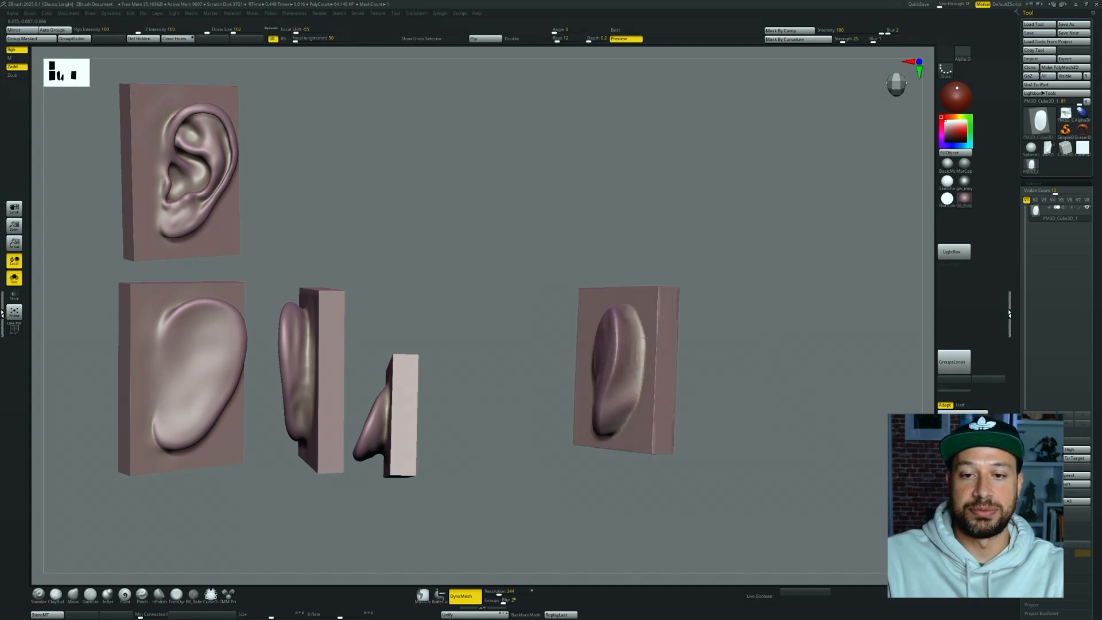
Step: Carve the crease behind the ear where it meets the slab with the DamStandard brush
mouse_move(704, 379)
left_mouse_down()
mouse_move(764, 344)
mouse_move(769, 308)
mouse_move(768, 344)
left_mouse_up()
left_click_drag(758, 339, 696, 286)
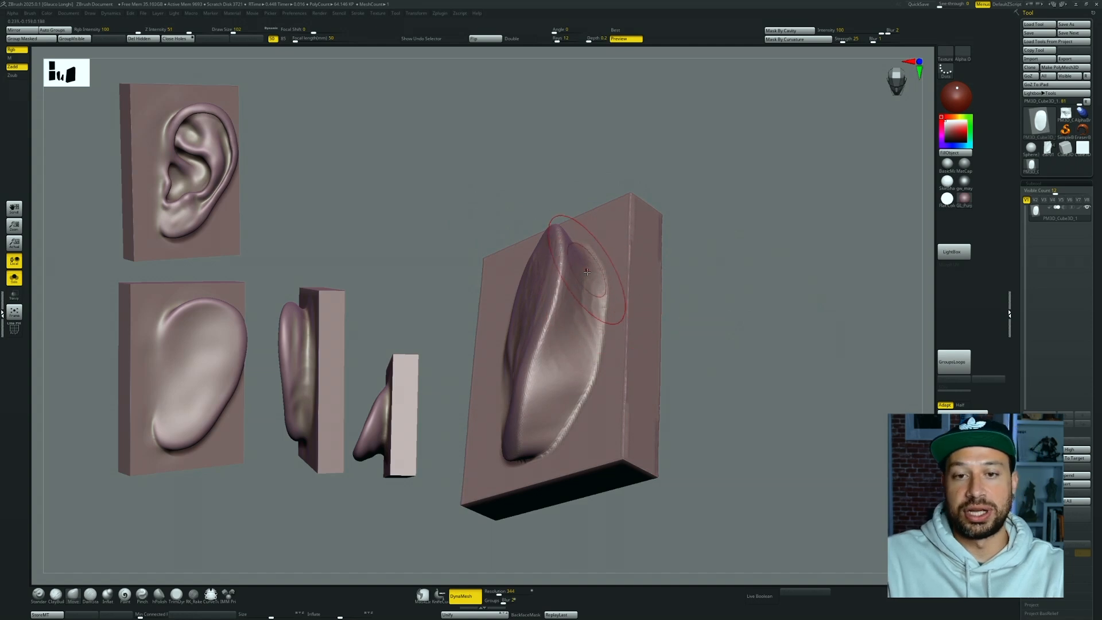
left_click_drag(680, 310, 691, 236)
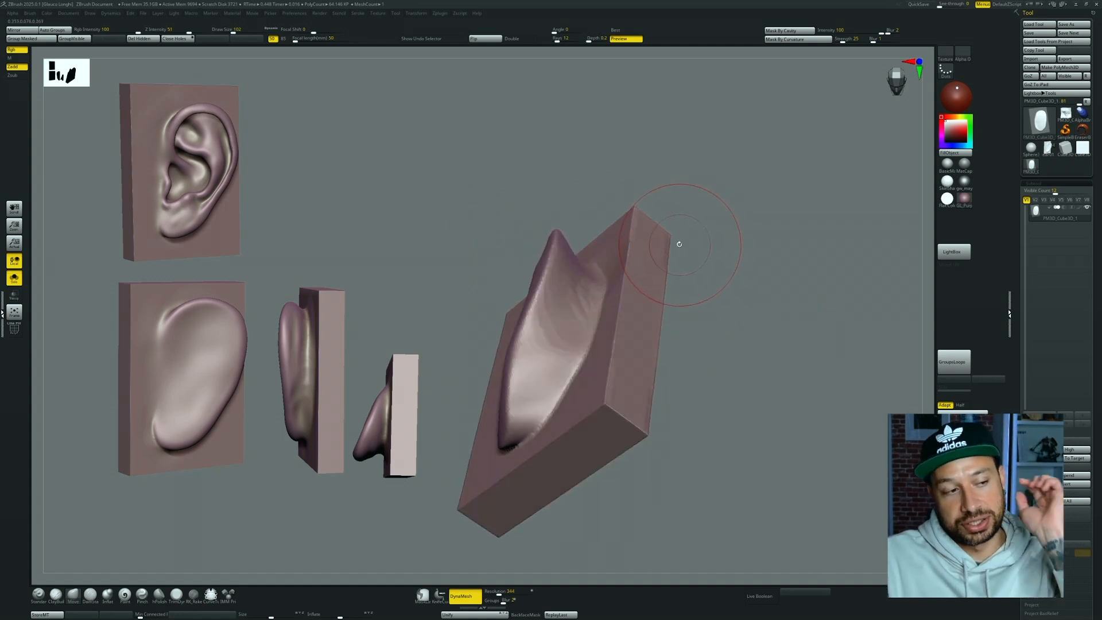
left_click_drag(691, 284, 721, 291)
key("b")
key("d")
key("s")
mouse_move(570, 318)
left_mouse_down()
mouse_move(552, 364)
mouse_move(581, 260)
left_mouse_up()
Step: Shape the volume on the back of the ear with the Standard brush
key("b")
key("s")
key("t")
mouse_move(572, 320)
left_mouse_down()
mouse_move(544, 395)
mouse_move(558, 375)
left_mouse_up()
left_click_drag(707, 310, 700, 323)
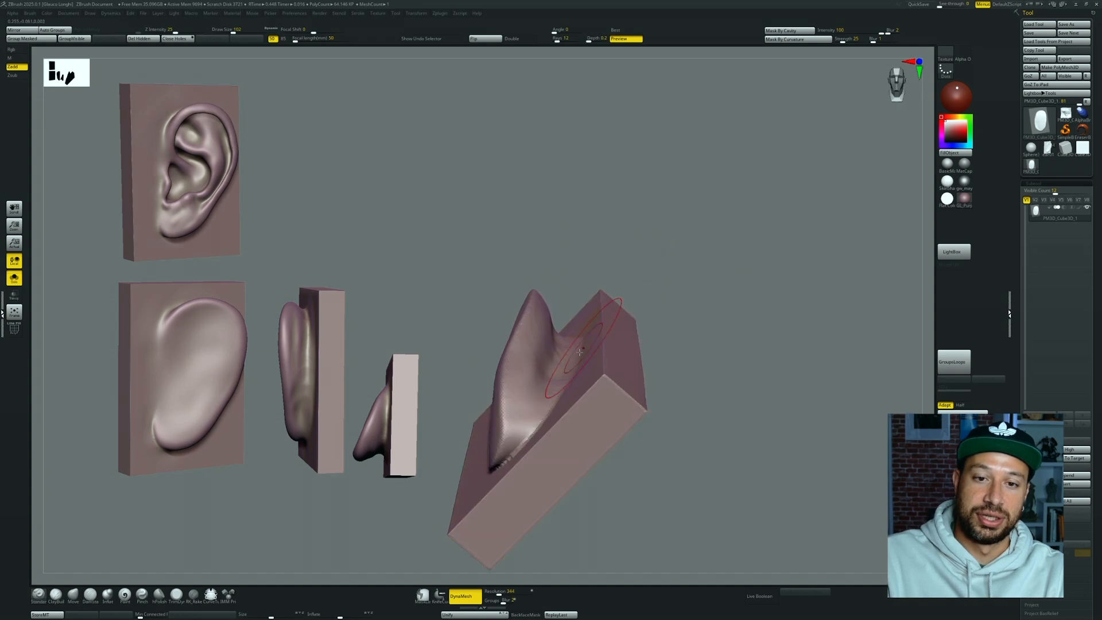
Step: Deepen the crease along the ear's rear edge down towards the lobe with the DamStandard brush
key("b")
key("d")
key("s")
left_click_drag(677, 307, 714, 367)
left_click_drag(586, 421, 574, 439)
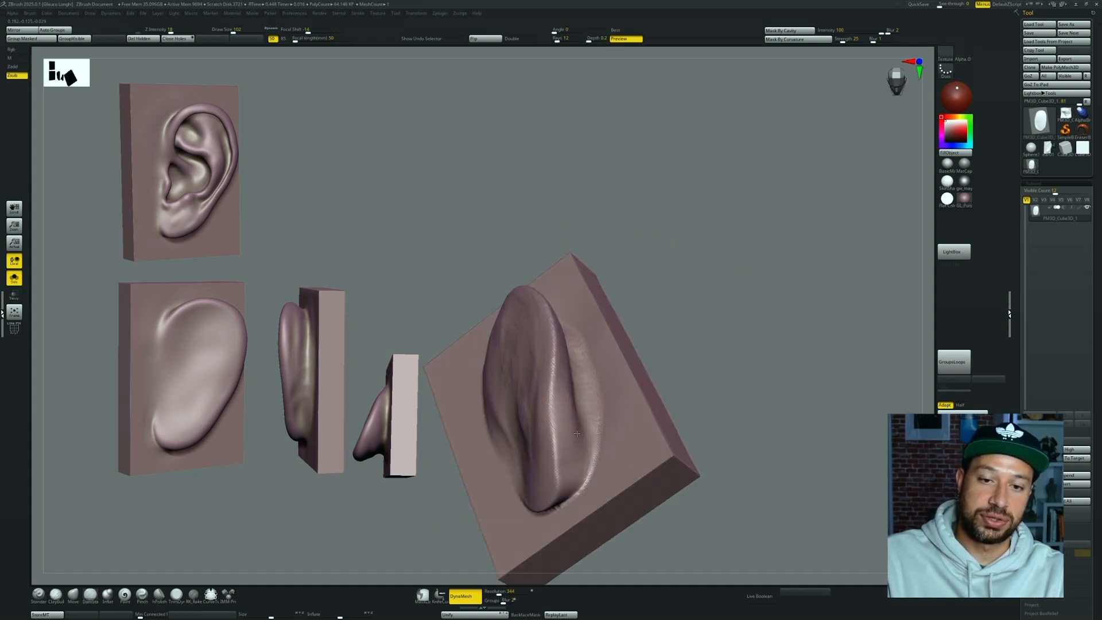
left_click_drag(711, 373, 581, 415)
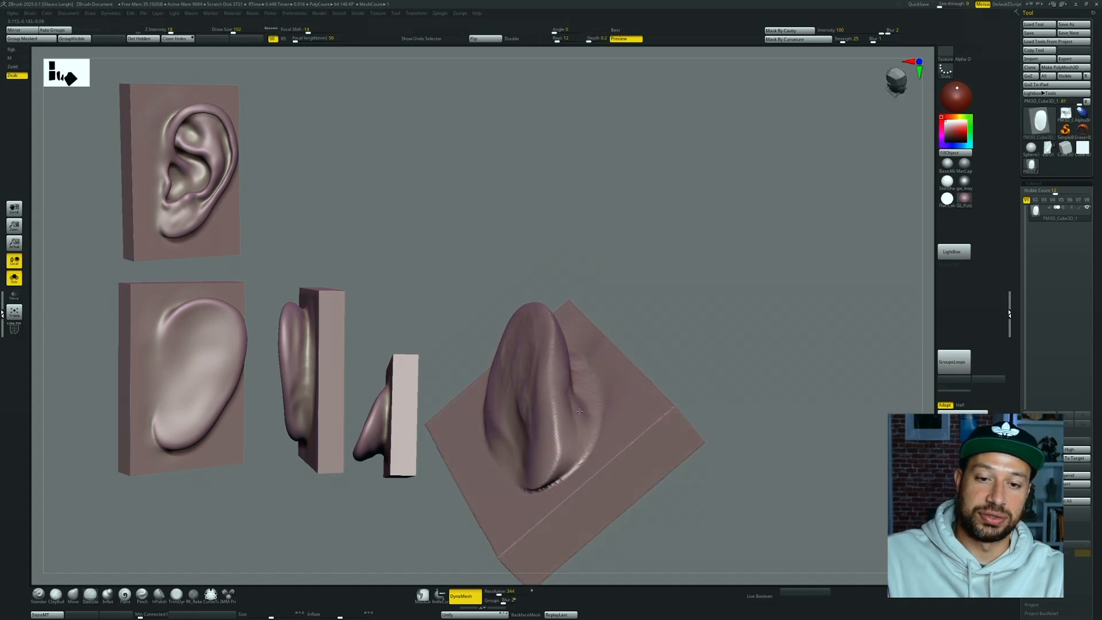
left_click_drag(647, 331, 597, 382)
Step: Fill out the back of the ear and its join with the slab using the Standard and ClayBuildup brushes
key("b")
key("s")
key("t")
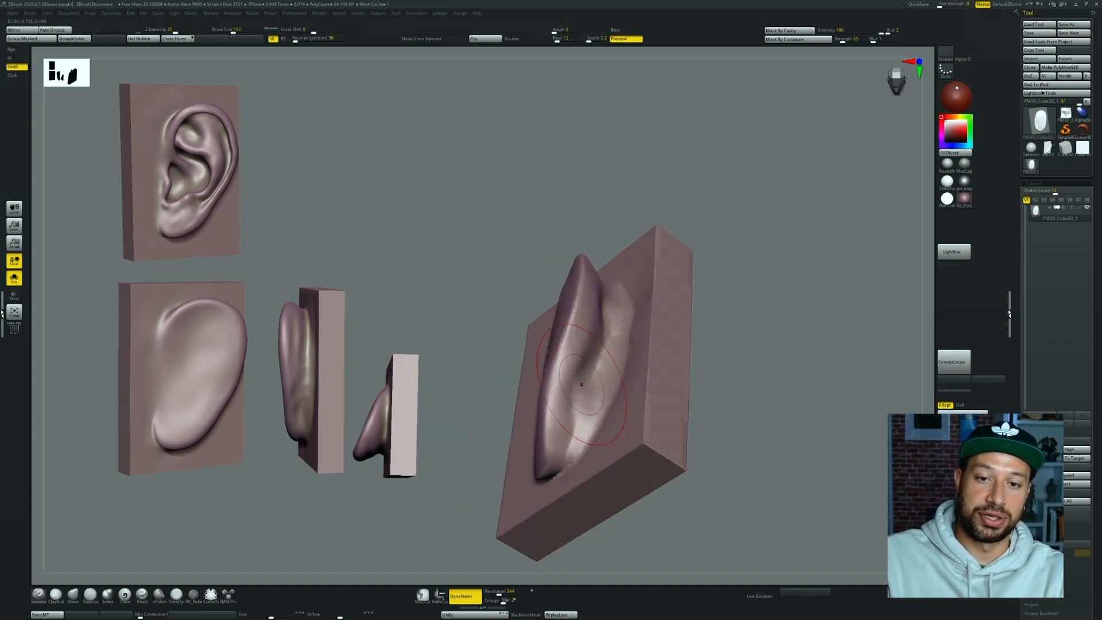
left_click_drag(577, 433, 600, 364)
mouse_move(728, 314)
left_mouse_down()
mouse_move(599, 378)
mouse_move(578, 439)
left_mouse_up()
key("b")
key("c")
key("b")
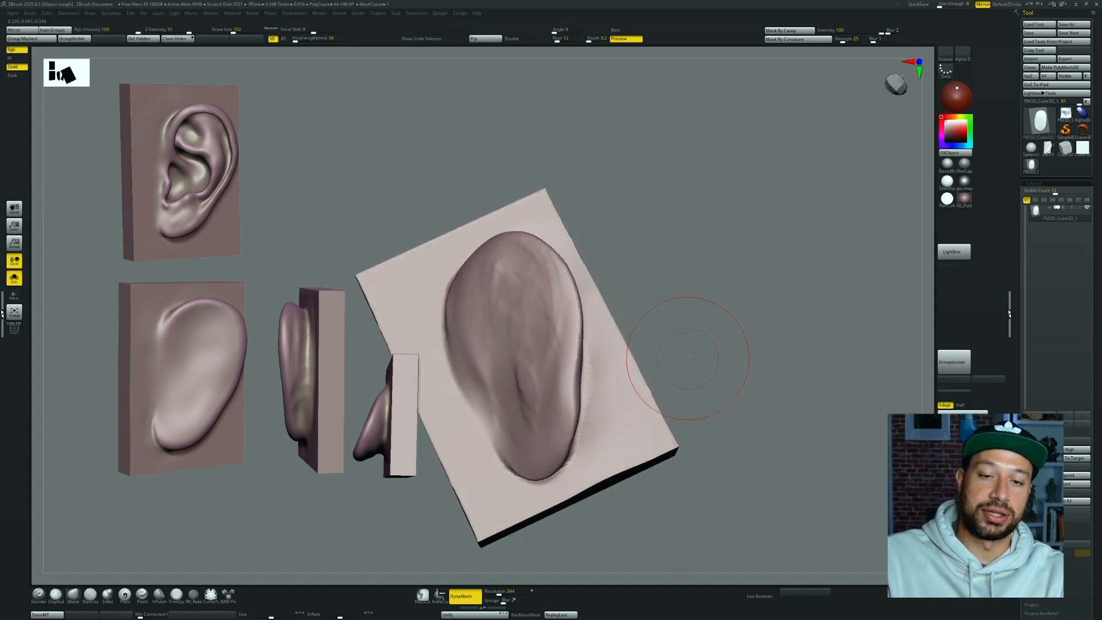
left_click_drag(689, 355, 706, 317, "shift")
key("b")
key("m")
key("v")
mouse_move(526, 307)
left_mouse_down("alt")
mouse_move(618, 304)
mouse_move(591, 297)
mouse_move(770, 322)
mouse_move(691, 308)
left_mouse_up("alt")
key("ctrl+z")
Step: Add diagonal ClayBuildup strokes across the front surface of the ear
key("b")
key("c")
key("b")
mouse_move(538, 319)
left_mouse_down()
mouse_move(540, 287)
mouse_move(577, 270)
left_mouse_up()
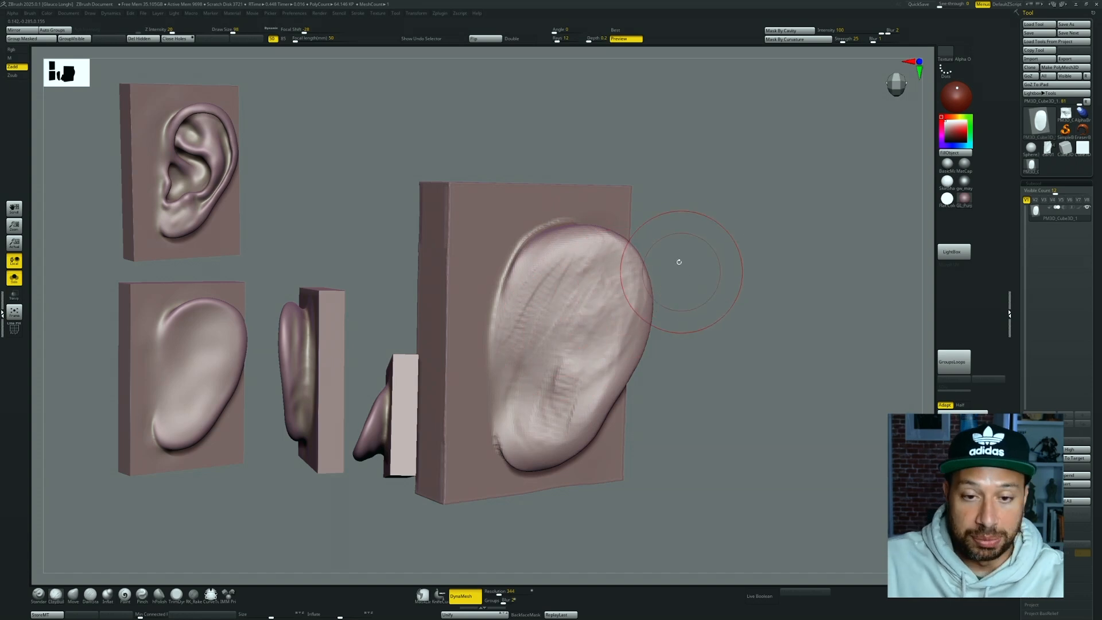
Step: Adjust the ear's outer outline from the front with the Move brush
left_click_drag(818, 287, 766, 296)
key("b")
key("m")
key("v")
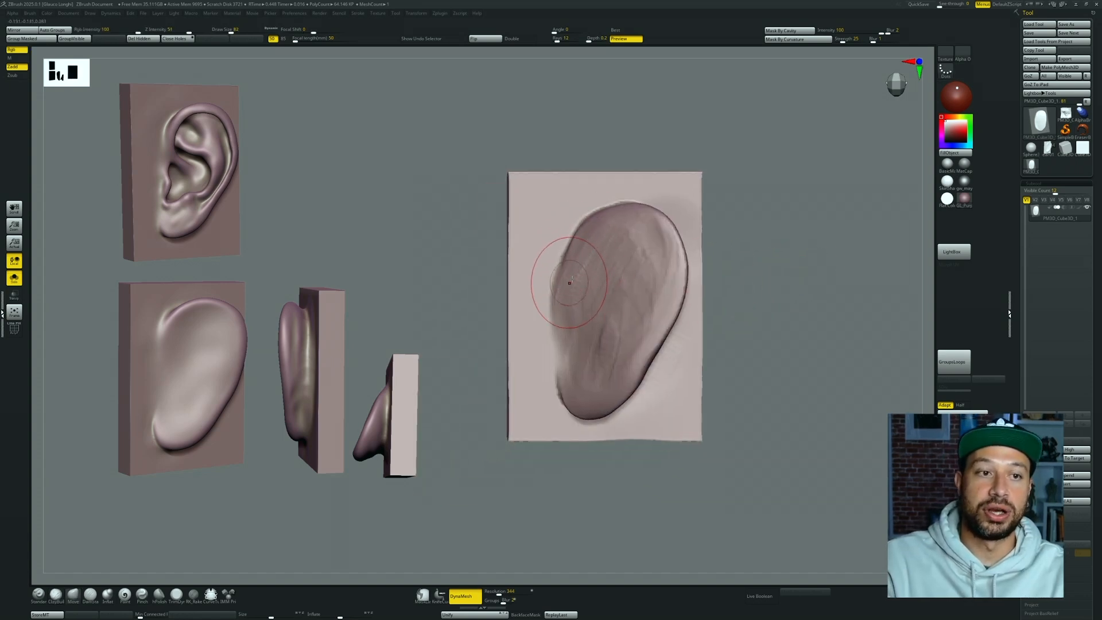
Step: Carve the concha hollow into the middle of the ear's front with ClayBuildup
key("b")
key("c")
key("b")
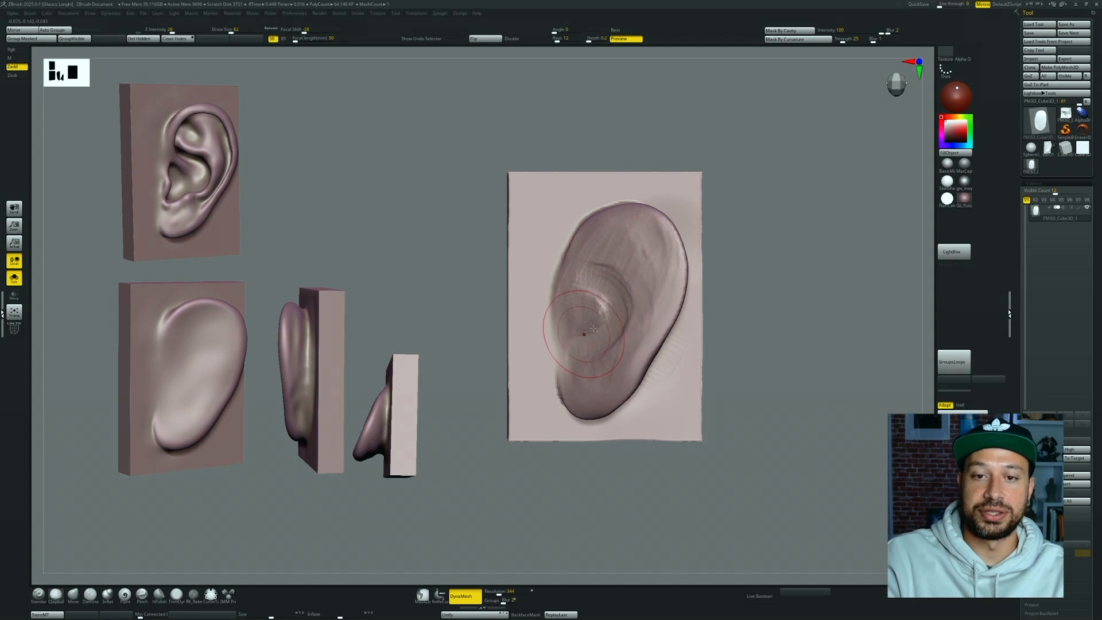
left_click_drag(802, 269, 838, 271)
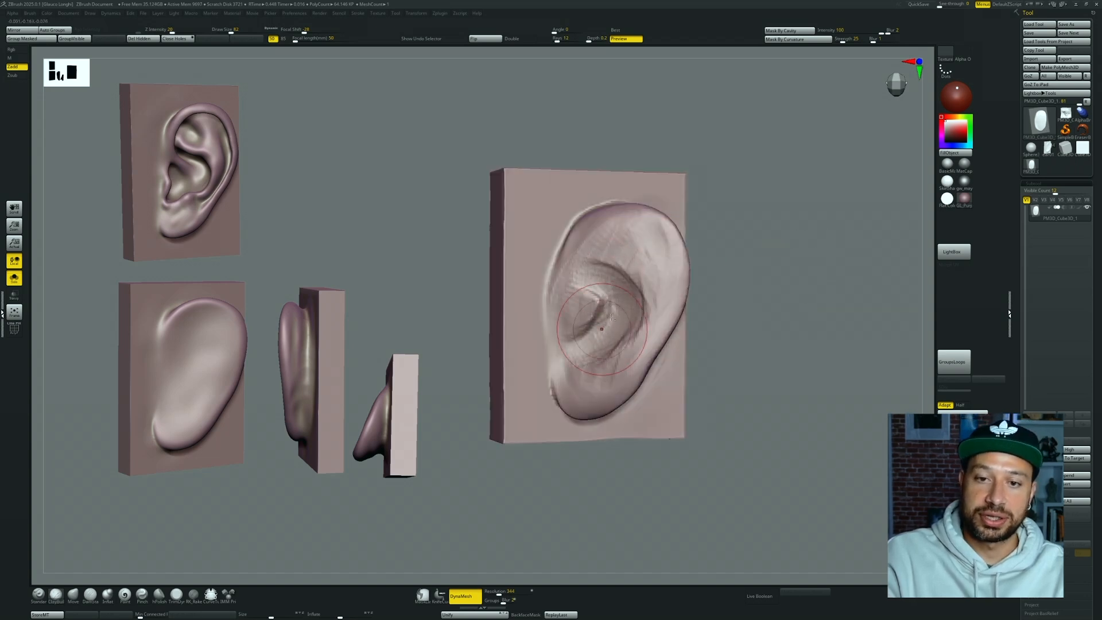
left_click_drag(772, 281, 749, 281)
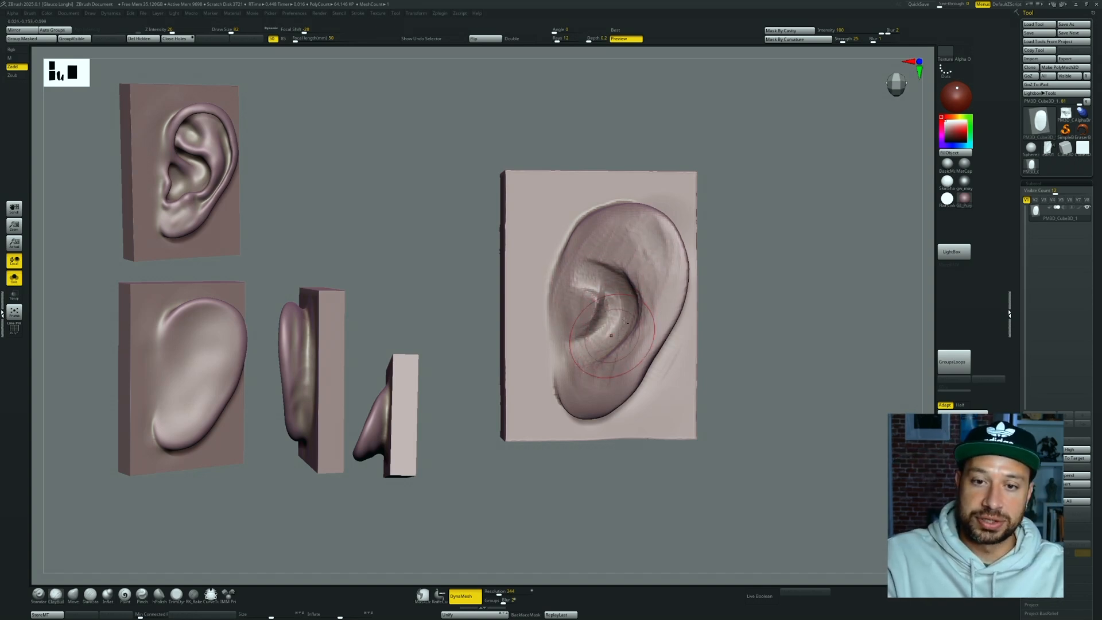
Step: Widen the concha hollow toward the ear's front edge with ClayBuildup and even out its floor
left_click_drag(714, 306, 748, 300)
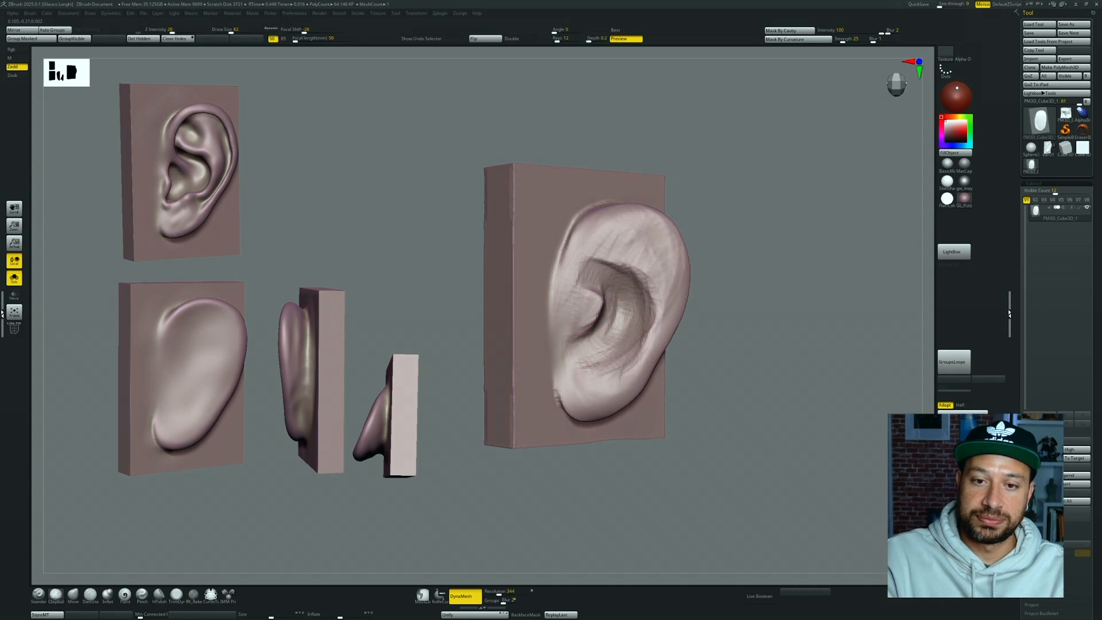
right_click_drag(609, 286, 578, 295)
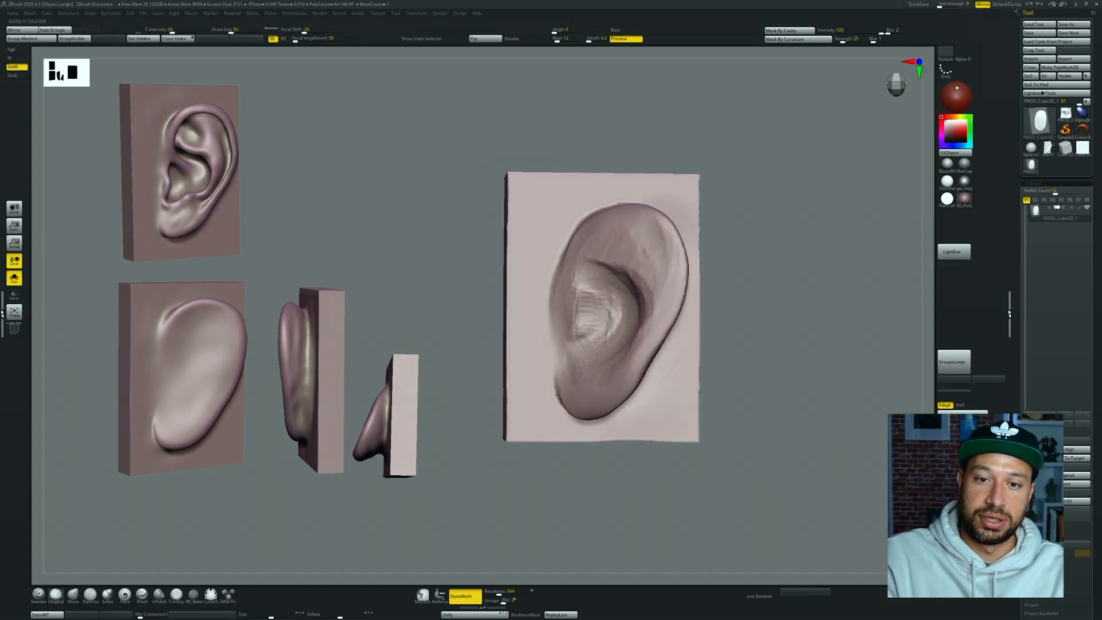
right_click_drag(590, 356, 827, 301)
right_click_drag(826, 301, 880, 301, "shift")
right_click_drag(792, 360, 803, 333, "ctrl")
key("bracketleft")
key("bracketleft")
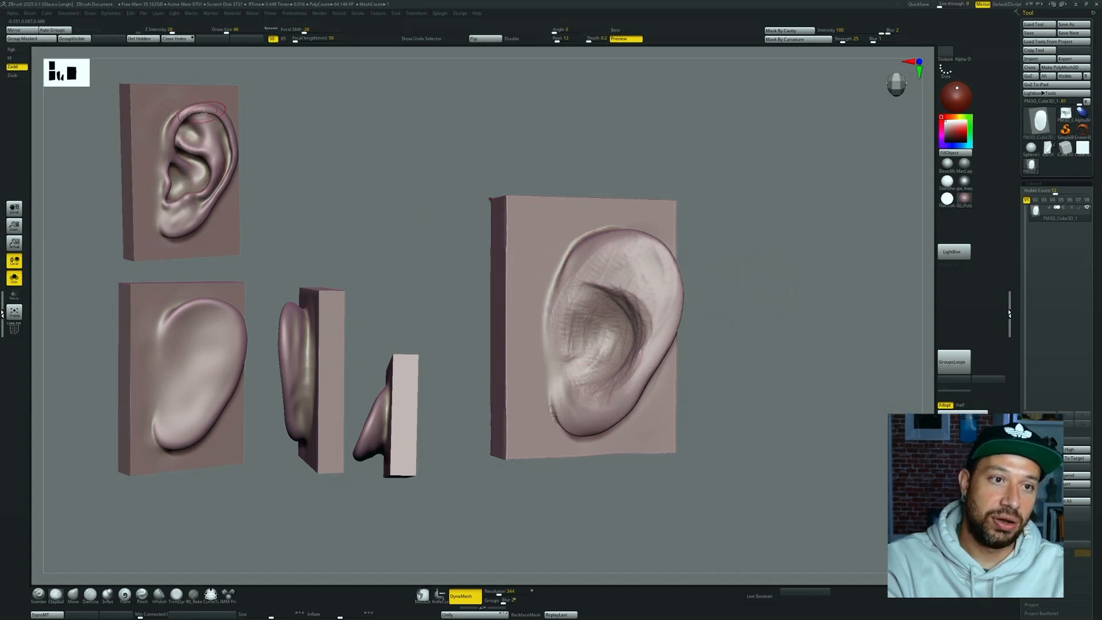
mouse_move(764, 291)
left_mouse_down("alt")
mouse_move(774, 283)
mouse_move(770, 303)
left_mouse_up("alt")
key("b")
key("d")
key("s")
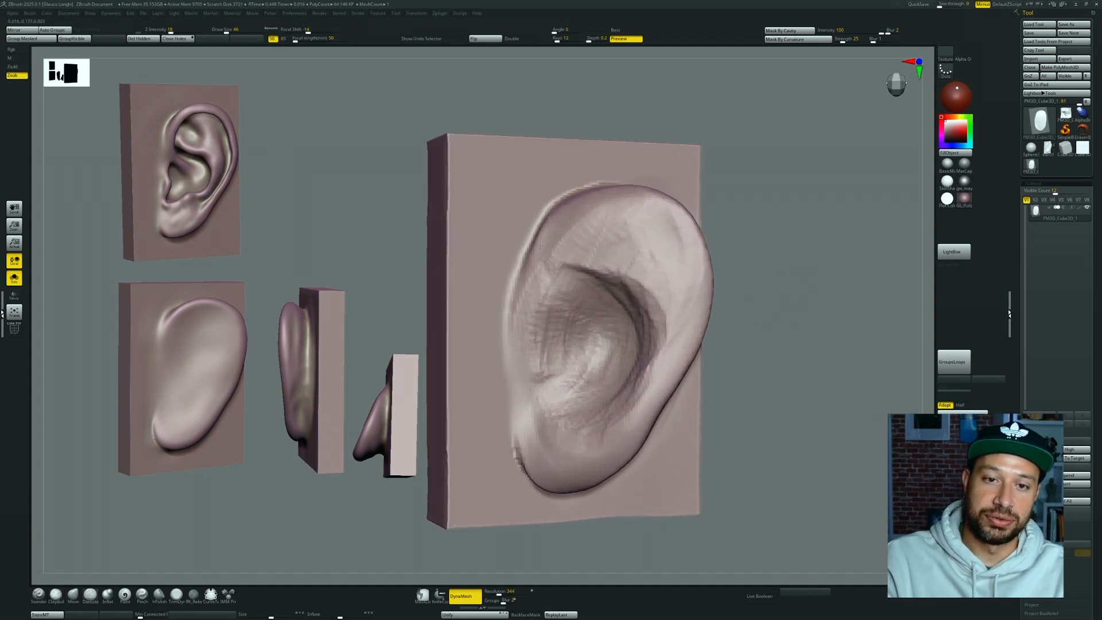
mouse_move(688, 227)
left_mouse_down()
mouse_move(678, 332)
mouse_move(630, 425)
left_mouse_up()
key("ctrl+z")
Step: Build up the front of the helix with the Standard brush, curling its root into the concha as a ridge
key("b")
key("s")
key("t")
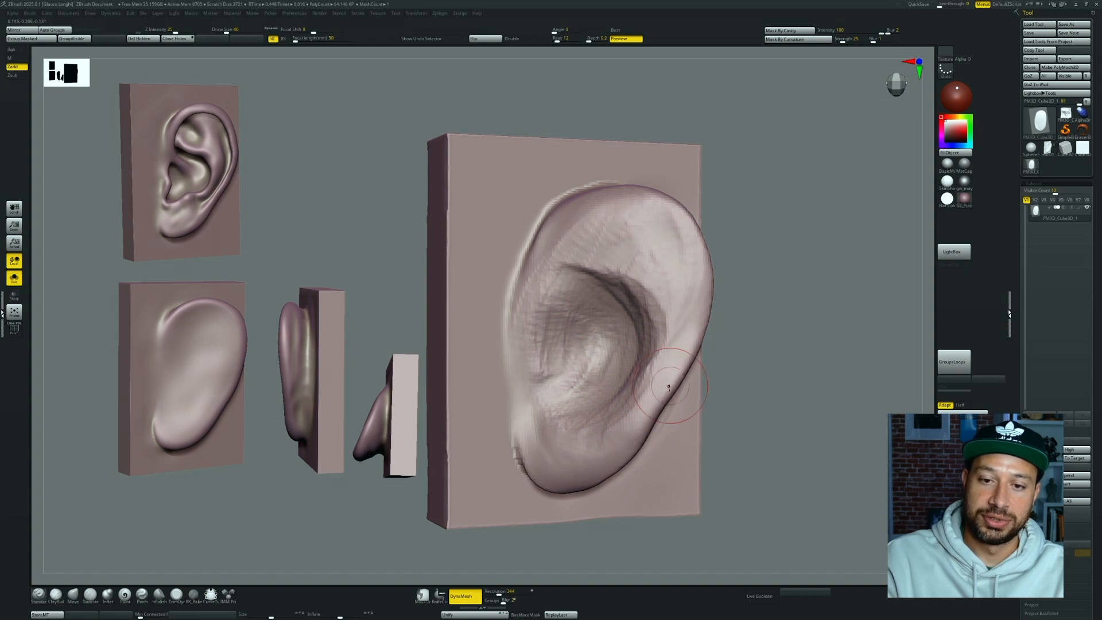
mouse_move(765, 356)
left_mouse_down("alt")
mouse_move(763, 329)
mouse_move(737, 331)
mouse_move(701, 294)
mouse_move(688, 245)
left_mouse_up("alt")
left_click_drag(761, 253, 715, 253)
left_click_drag(670, 224, 738, 224)
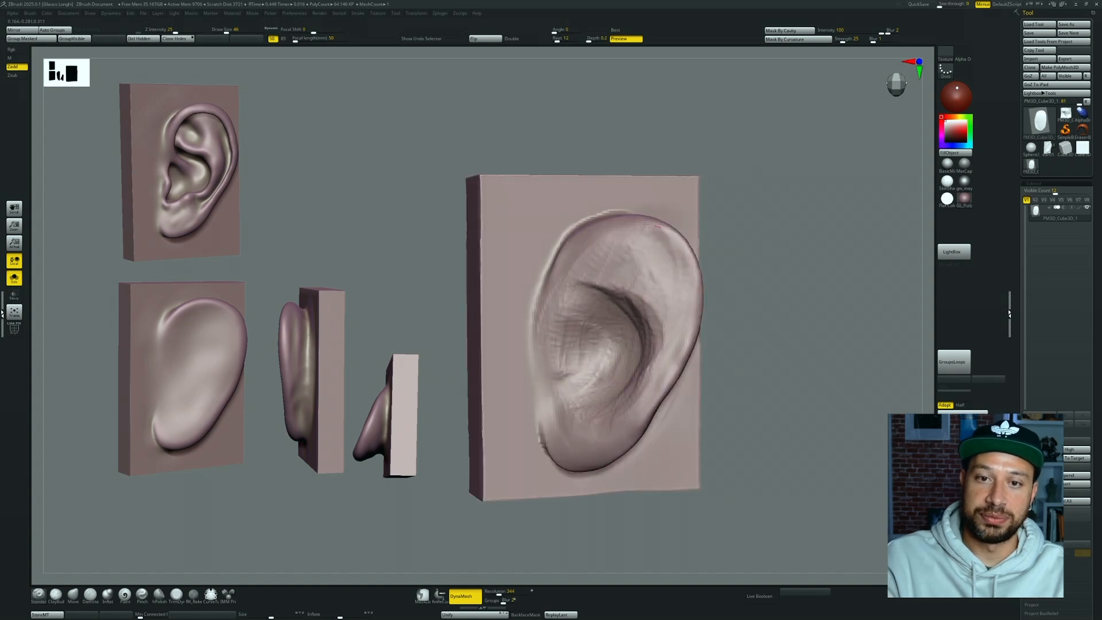
mouse_move(588, 234)
left_mouse_down()
mouse_move(562, 256)
mouse_move(548, 310)
left_mouse_up()
left_click_drag(752, 264, 713, 262)
mouse_move(567, 303)
left_mouse_down()
mouse_move(594, 347)
mouse_move(612, 351)
left_mouse_up()
left_click_drag(740, 304, 784, 303)
left_click_drag(596, 341, 612, 348)
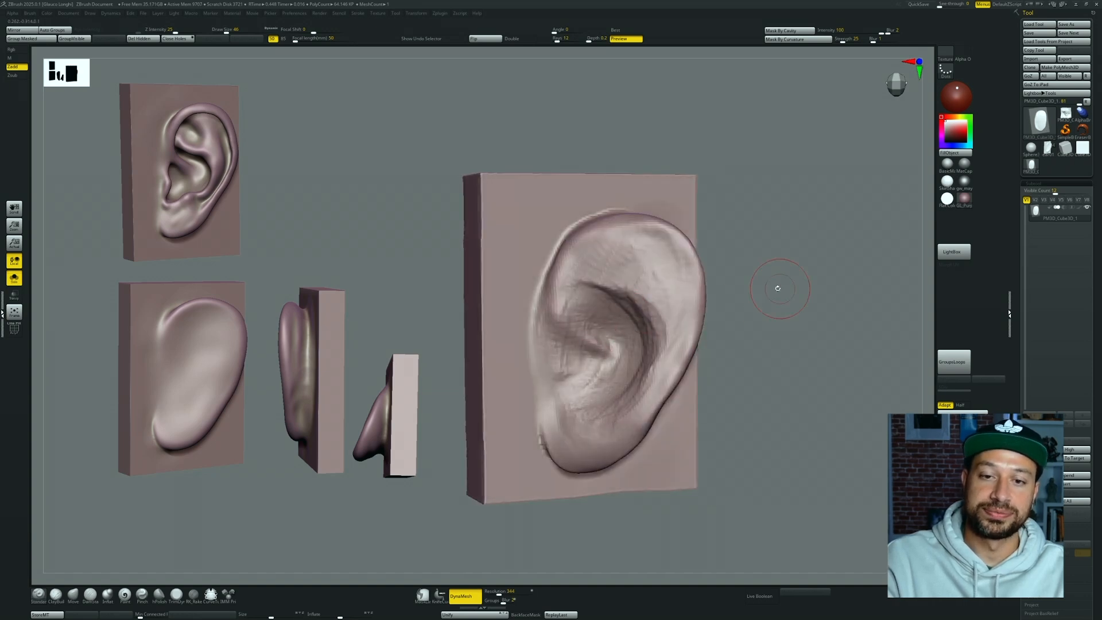
left_click_drag(781, 287, 751, 278)
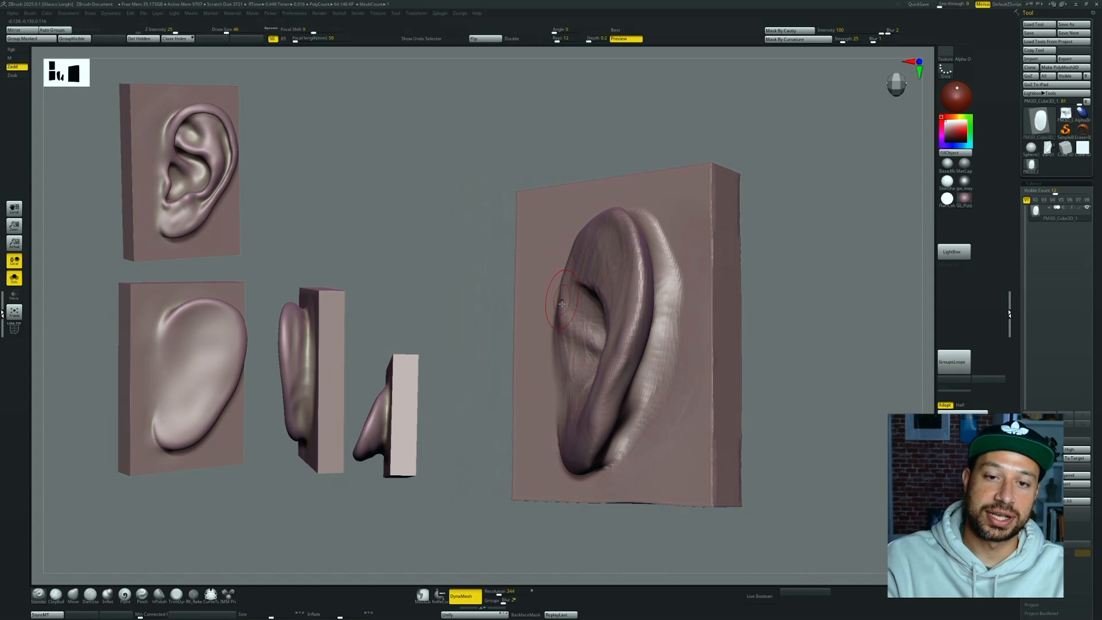
Step: Adjust the front edge of the ear beside the helix root with the Move brush
key("b")
key("m")
key("v")
left_click_drag(577, 325, 568, 318)
left_click_drag(800, 266, 859, 269)
Step: Refine the helix root and the upper front of the ear above the concha
key("b")
key("d")
key("s")
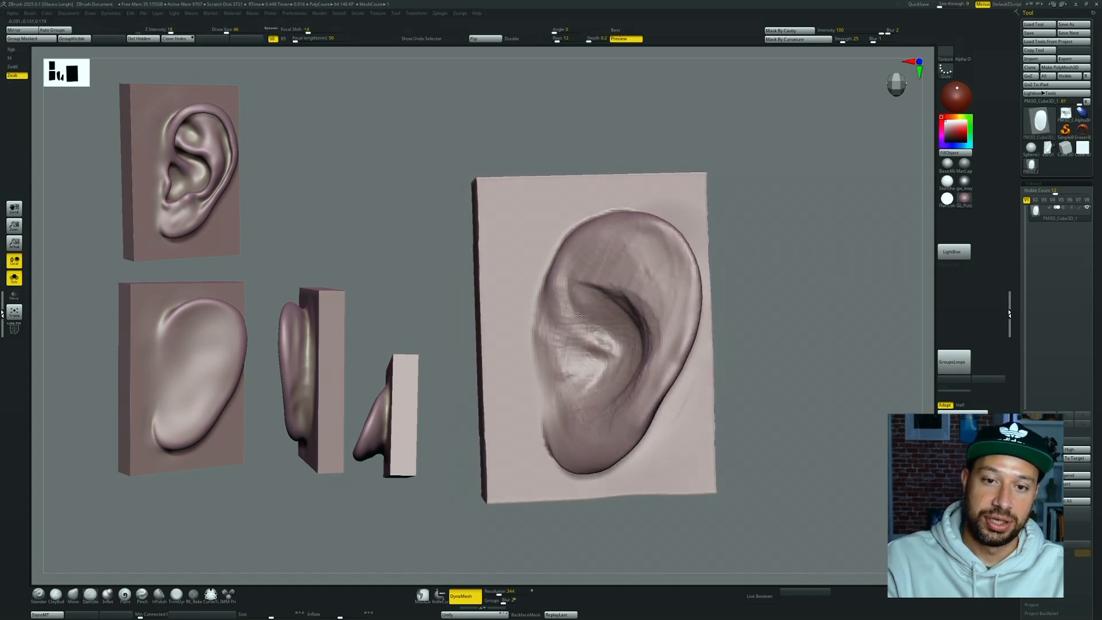
key("b")
key("s")
key("t")
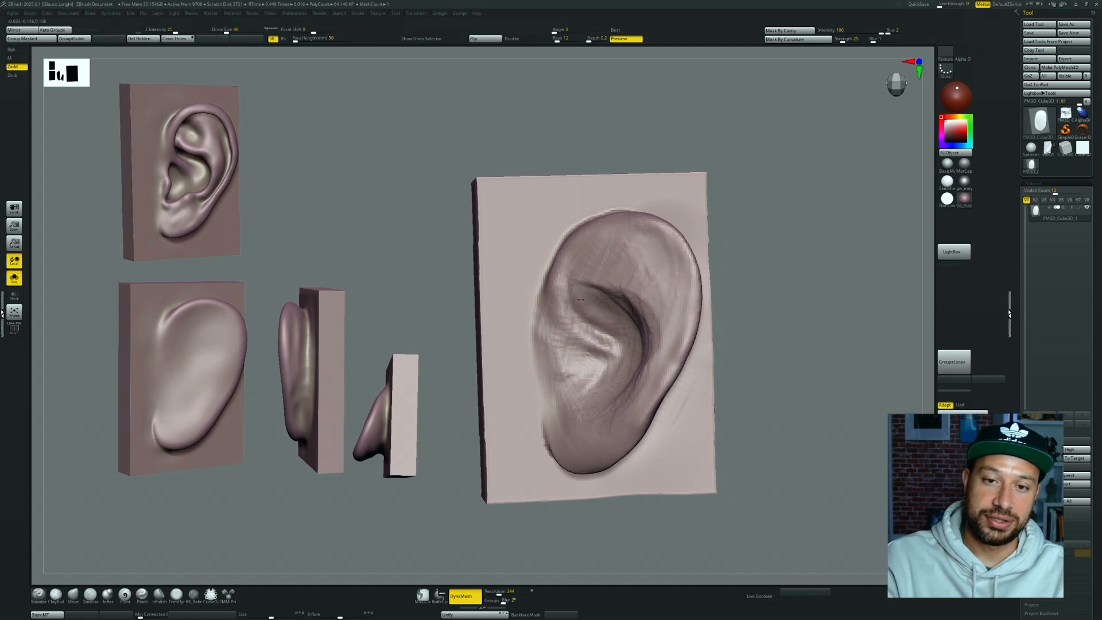
left_click_drag(806, 262, 607, 305)
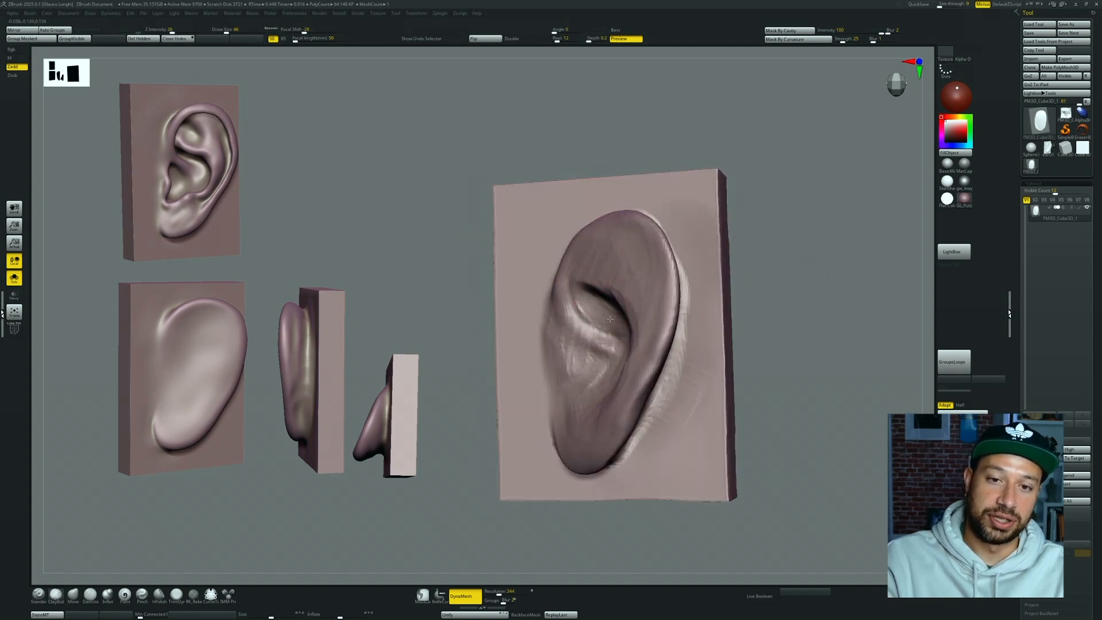
left_click_drag(795, 267, 866, 268)
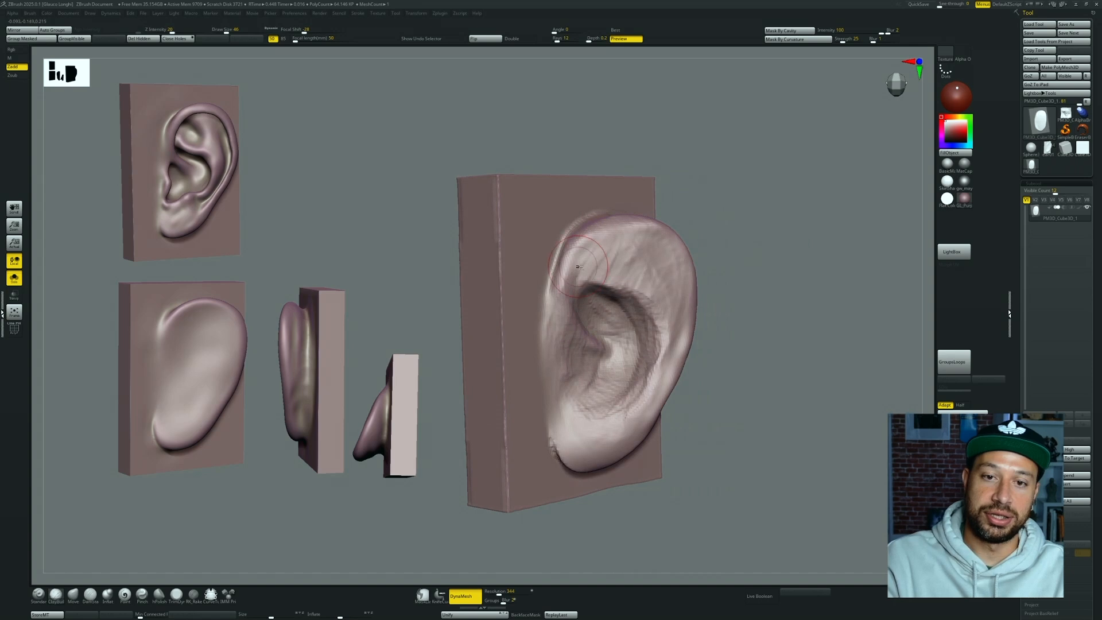
mouse_move(703, 255)
left_mouse_down()
mouse_move(758, 254)
mouse_move(723, 250)
left_mouse_up()
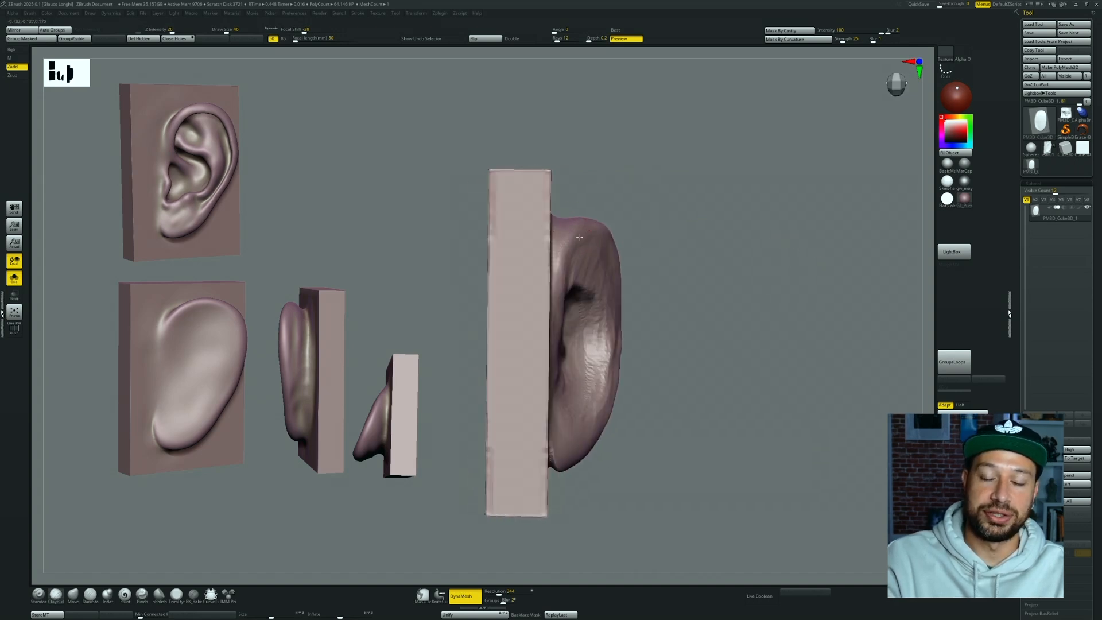
Step: Thicken the upper front of the helix where it rises from the slab, working from the side and from above
right_click_drag(572, 322, 553, 310)
key("b")
key("m")
key("v")
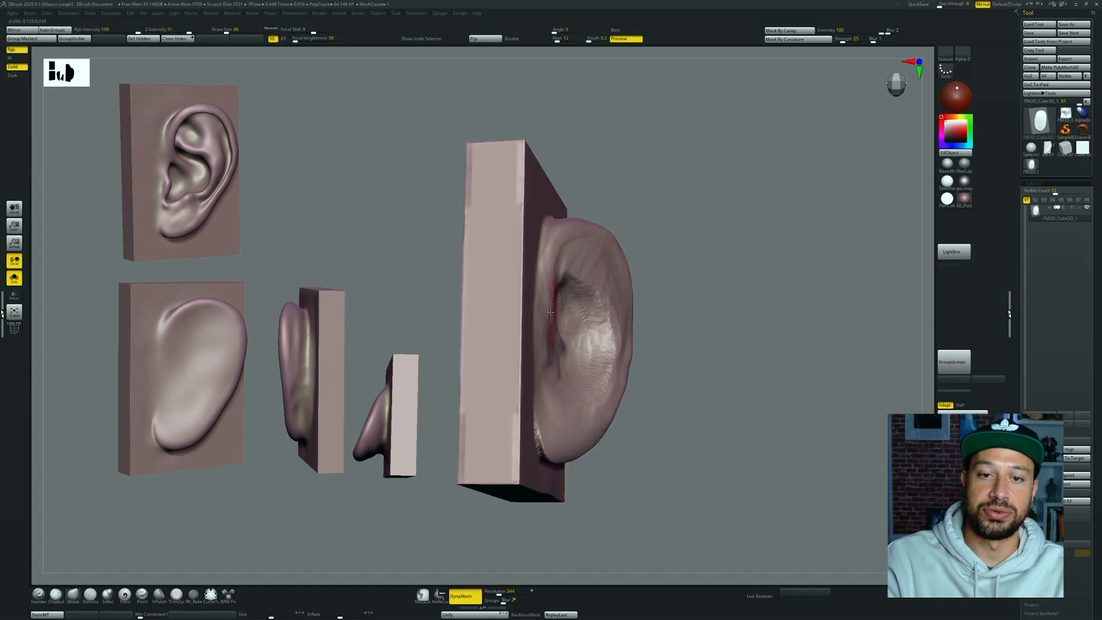
mouse_move(724, 258)
right_mouse_down()
mouse_move(745, 297)
mouse_move(544, 273)
right_mouse_up()
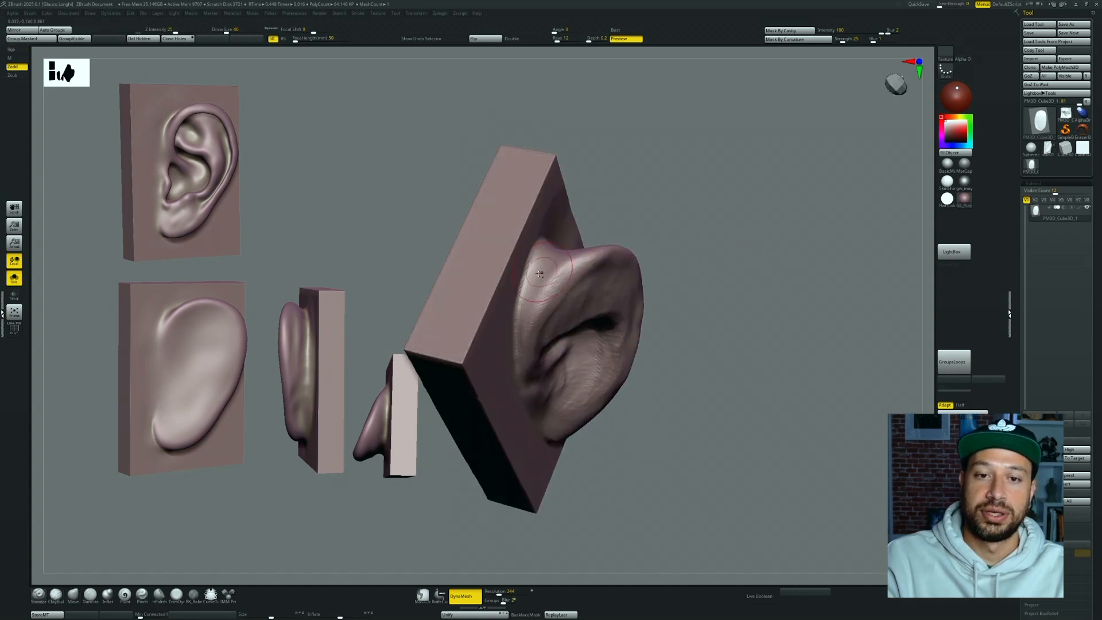
left_click_drag(545, 262, 521, 296)
right_click_drag(521, 302, 560, 368)
left_click_drag(536, 272, 579, 240)
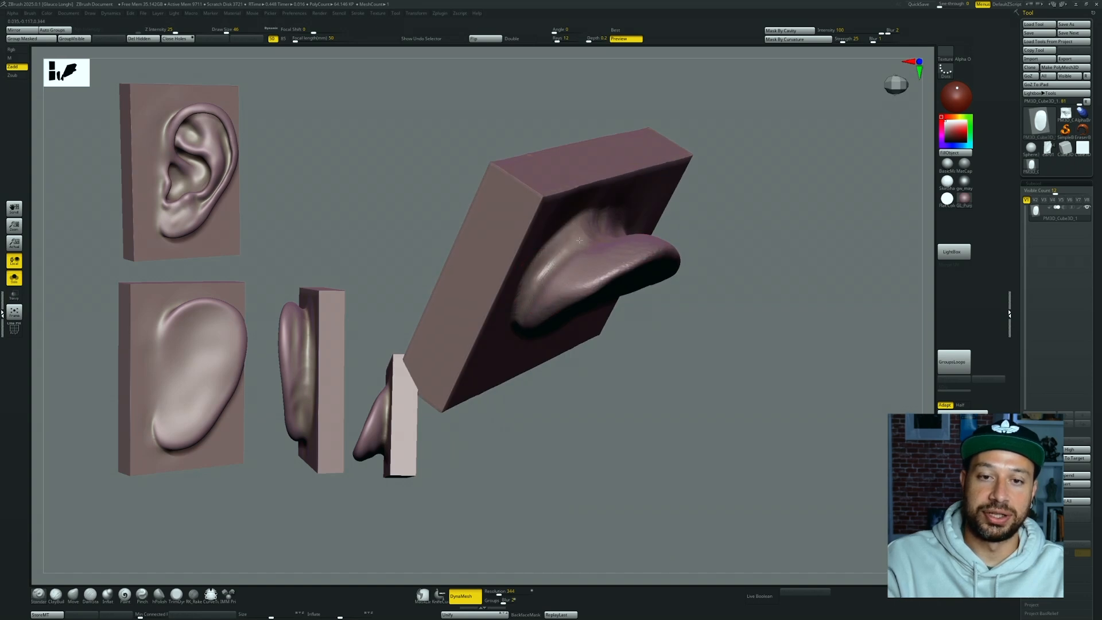
right_click_drag(540, 275, 792, 276)
right_click_drag(766, 229, 746, 225)
Step: Carve a groove behind the front of the helix with DamStandard and nudge the ridge inside the concha with the Move brush
key("b")
key("d")
key("s")
left_click_drag(559, 246, 570, 314)
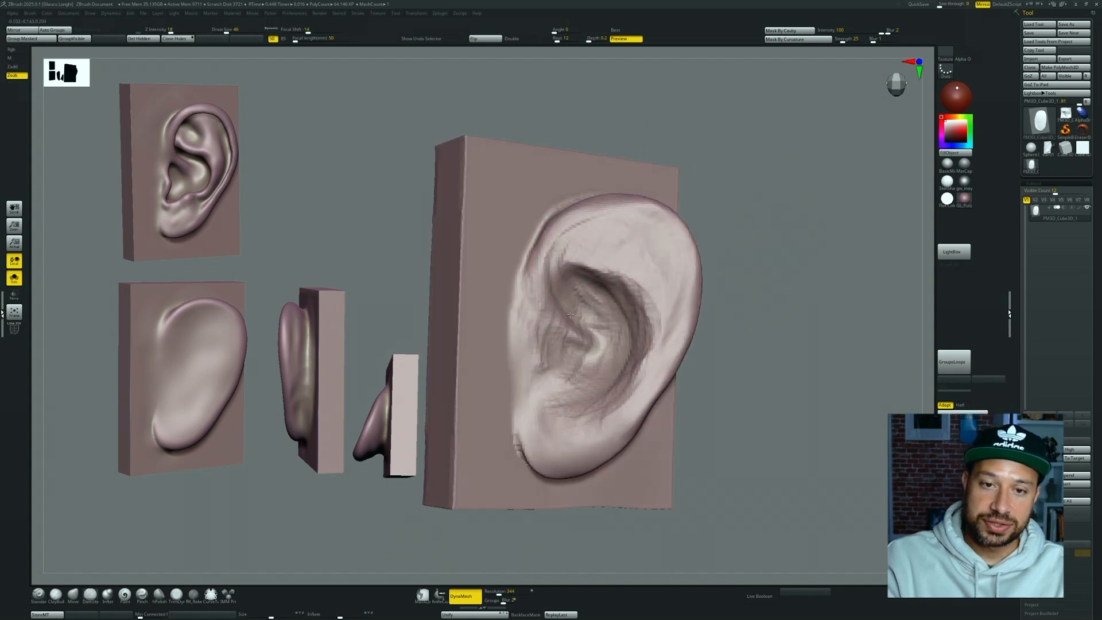
key("b")
key("m")
key("v")
mouse_move(591, 342)
left_mouse_down()
mouse_move(600, 329)
mouse_move(607, 352)
mouse_move(598, 348)
left_mouse_up()
Step: Build up the ridge crossing the concha with ClayBuildup and define the helix root's edges with DamStandard
key("b")
key("c")
key("b")
mouse_move(574, 330)
left_mouse_down()
mouse_move(547, 368)
mouse_move(591, 355)
left_mouse_up()
key("b")
key("d")
key("s")
left_click_drag(534, 313, 609, 346)
mouse_move(526, 280)
left_mouse_down()
mouse_move(544, 316)
mouse_move(561, 320)
left_mouse_up()
Step: Build up the helix rim and carve its inner groove from the front across the top of the ear
key("b")
key("c")
key("b")
mouse_move(738, 330)
left_mouse_down("alt")
mouse_move(801, 338)
mouse_move(782, 264)
mouse_move(784, 328)
left_mouse_up("alt")
key("b")
key("d")
key("s")
mouse_move(540, 283)
left_mouse_down()
mouse_move(543, 258)
mouse_move(569, 241)
left_mouse_up()
mouse_move(539, 286)
left_mouse_down()
mouse_move(567, 236)
mouse_move(626, 222)
mouse_move(670, 287)
left_mouse_up()
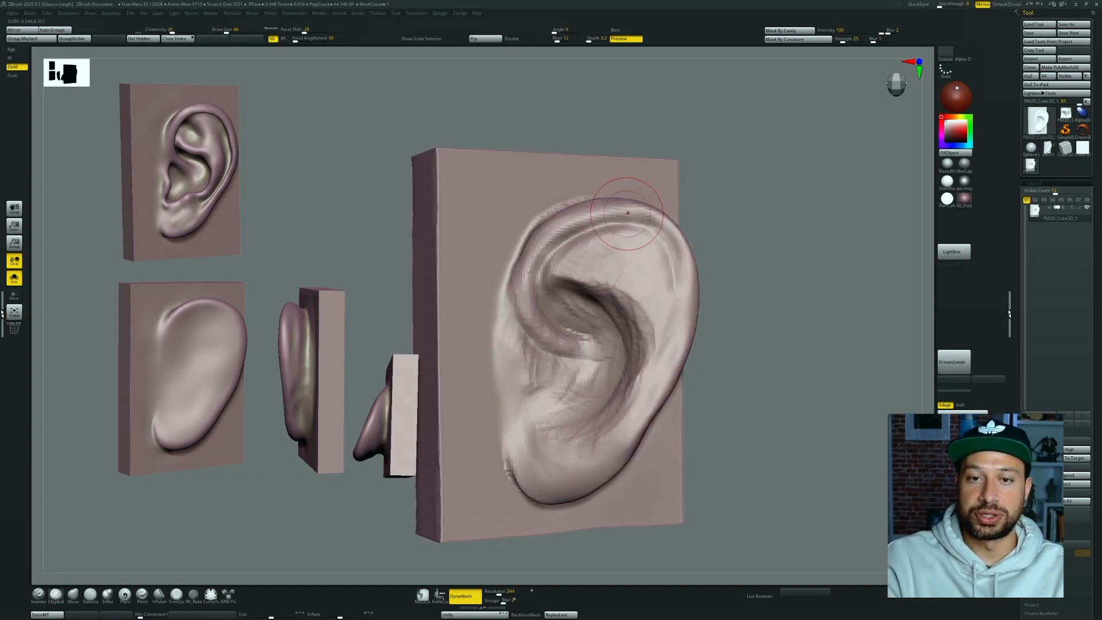
mouse_move(571, 252)
left_mouse_down()
mouse_move(602, 235)
mouse_move(660, 270)
left_mouse_up()
Step: Continue the helix's inner groove down the back side of the ear with DamStandard
key("b")
key("d")
key("s")
mouse_move(645, 231)
left_mouse_down()
mouse_move(671, 267)
mouse_move(669, 322)
left_mouse_up()
left_click_drag(674, 280, 663, 364)
left_click_drag(680, 307, 667, 359)
key("b")
key("s")
key("t")
mouse_move(821, 321)
left_mouse_down()
mouse_move(703, 322)
mouse_move(804, 322)
left_mouse_up()
Step: Add volume along the outer back rim of the helix with a ClayBuildup stroke
key("b")
key("c")
key("b")
left_click_drag(682, 208, 678, 345)
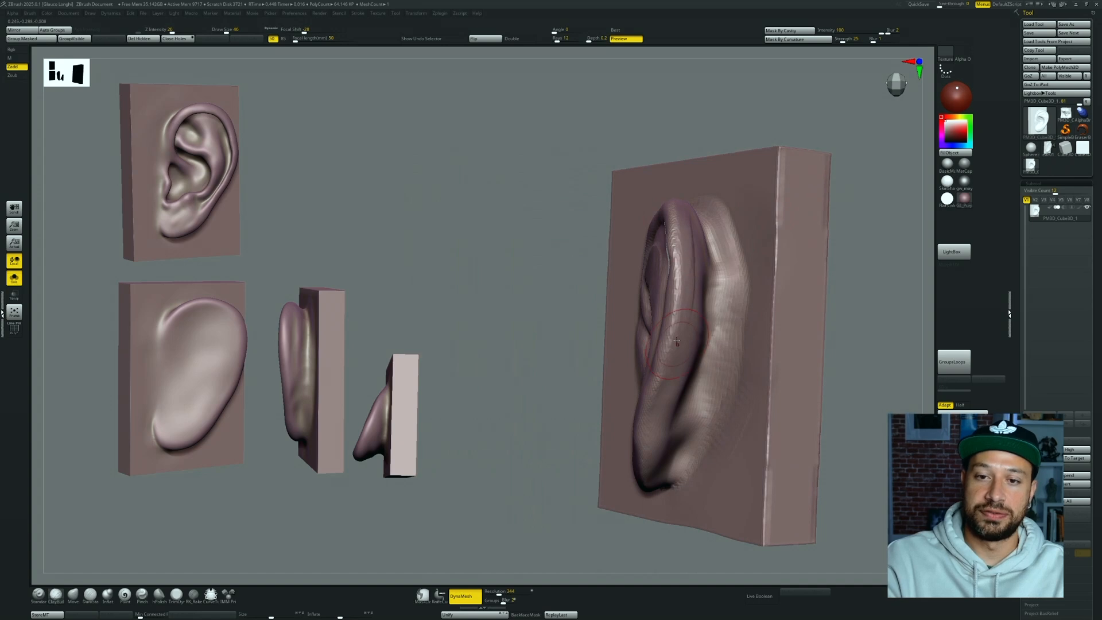
mouse_move(574, 117)
left_mouse_down()
mouse_move(691, 114)
mouse_move(715, 157)
left_mouse_up()
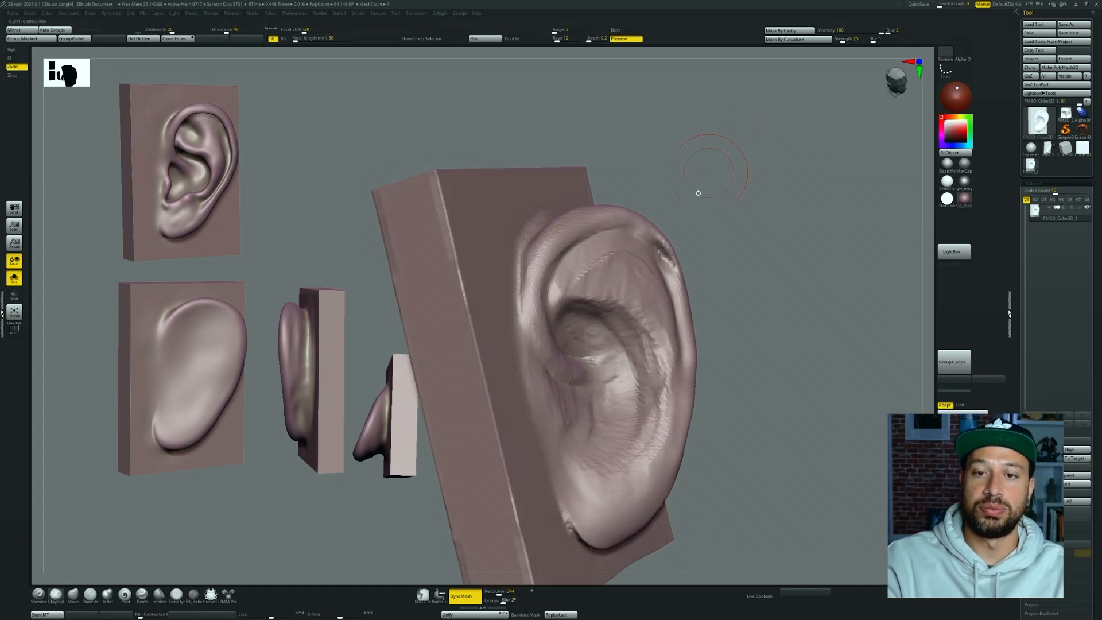
left_click_drag(753, 221, 713, 234)
Step: Thicken the upper helix rim with the Inflate brush
key("b")
key("i")
key("n")
mouse_move(671, 270)
left_mouse_down()
mouse_move(610, 229)
mouse_move(582, 224)
left_mouse_up()
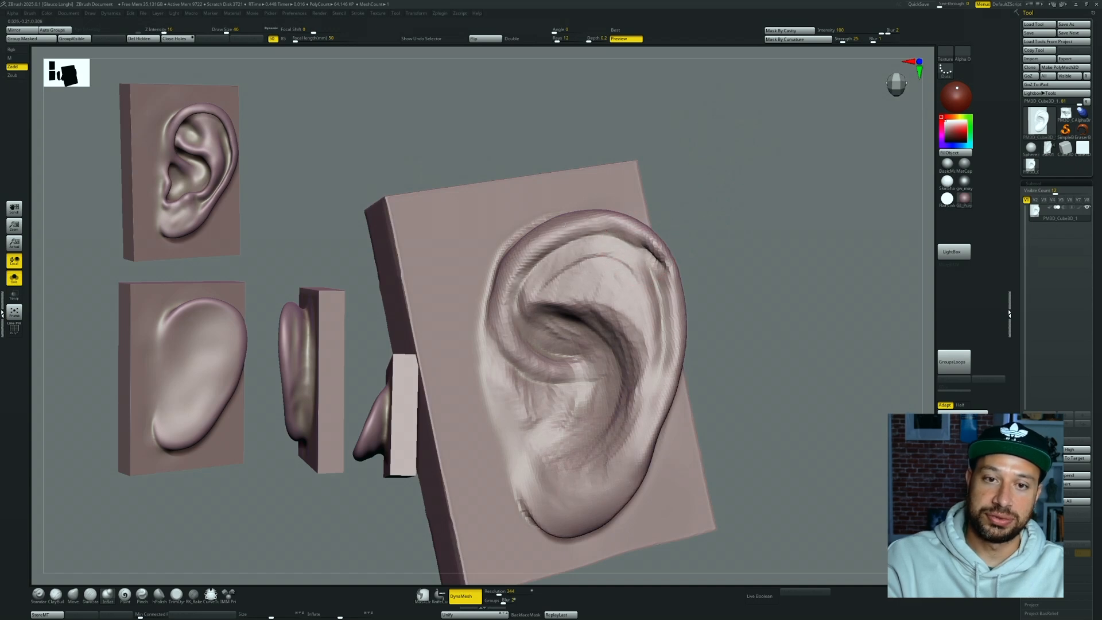
key("b")
key("d")
key("s")
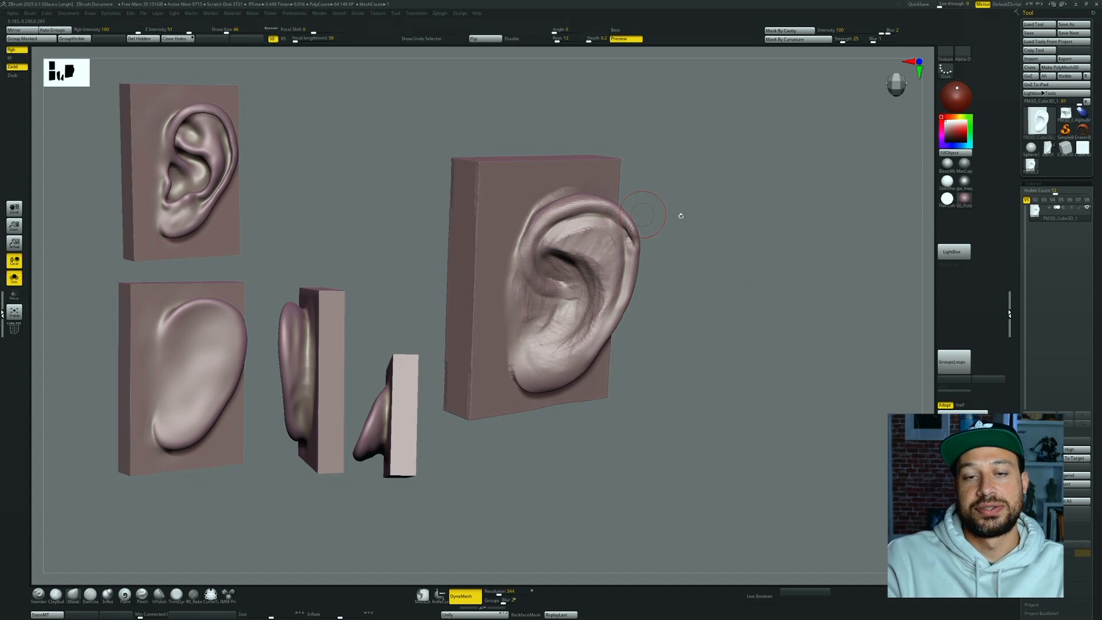
left_click_drag(680, 216, 658, 218)
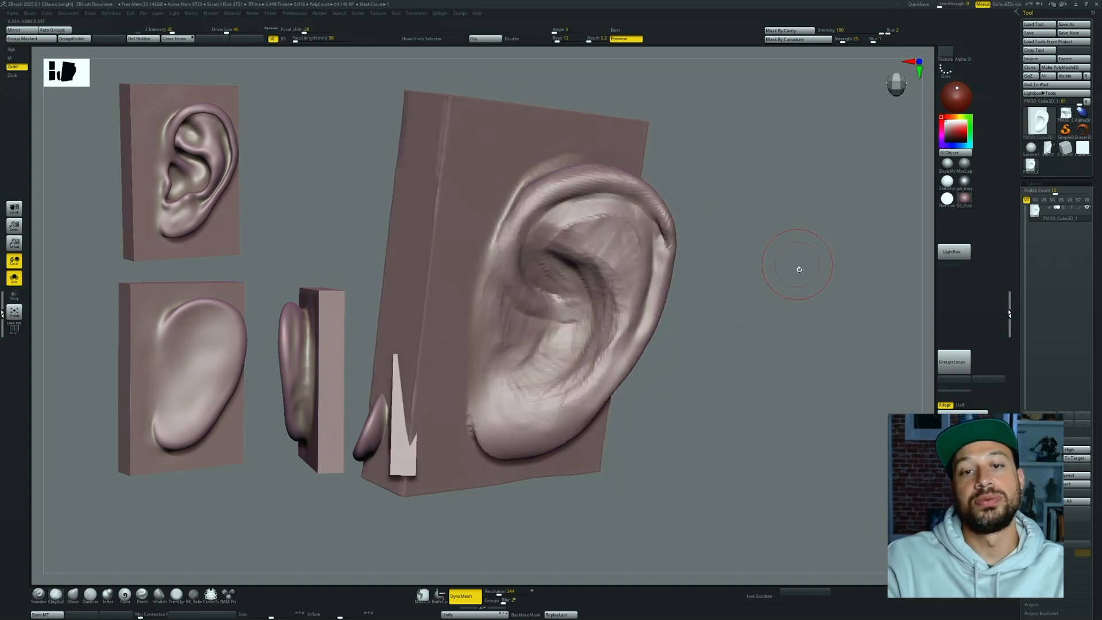
left_click_drag(800, 259, 802, 271, "shift")
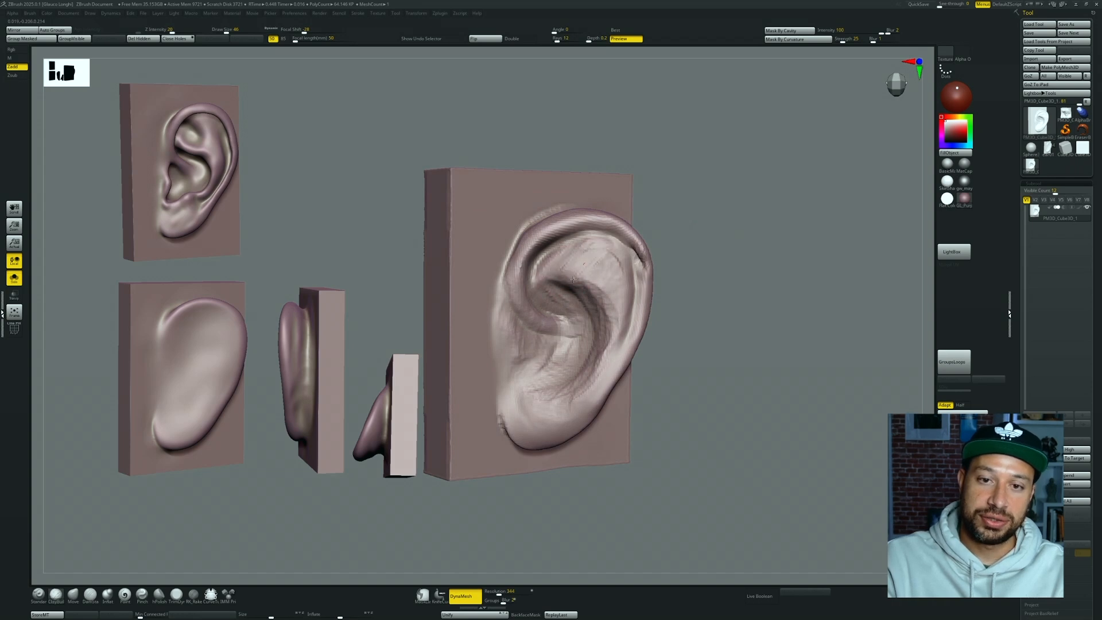
Step: Sculpt the area inside the upper helix and define the antihelix ridge curving down around the concha
left_click_drag(545, 264, 659, 223)
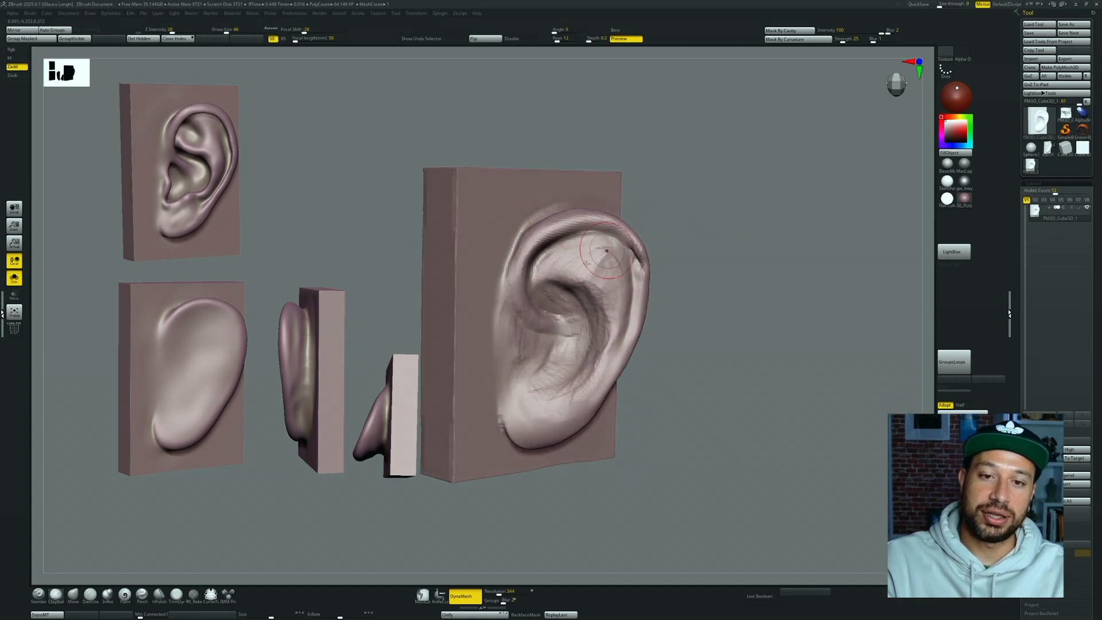
left_click_drag(691, 233, 505, 247)
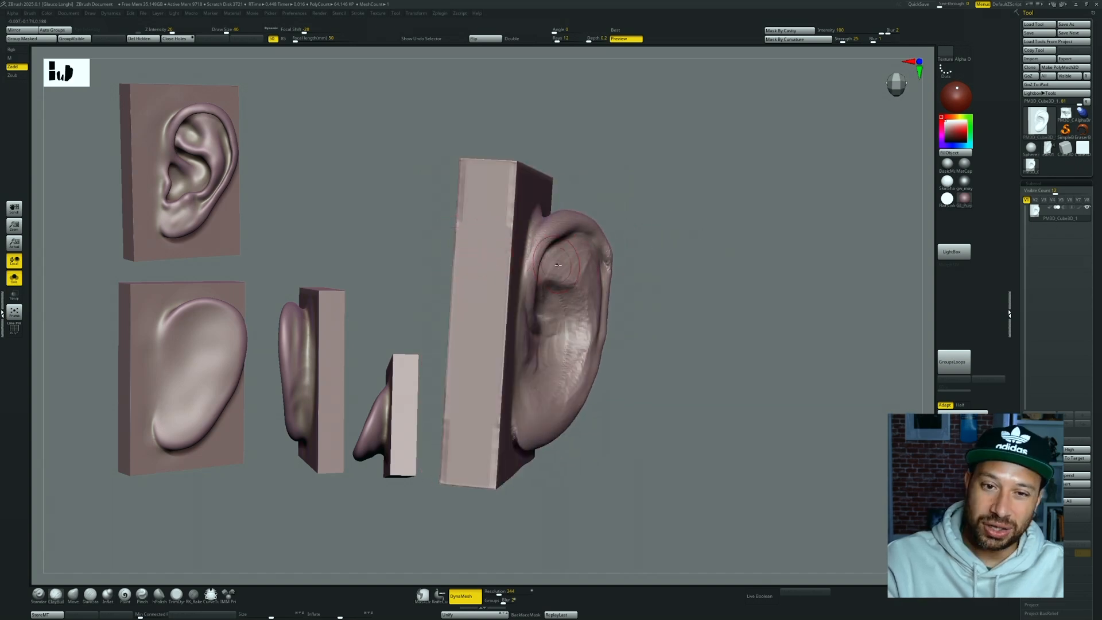
left_click_drag(632, 318, 656, 319)
left_click_drag(565, 274, 612, 327)
left_click_drag(594, 291, 611, 345)
left_click_drag(689, 321, 660, 319)
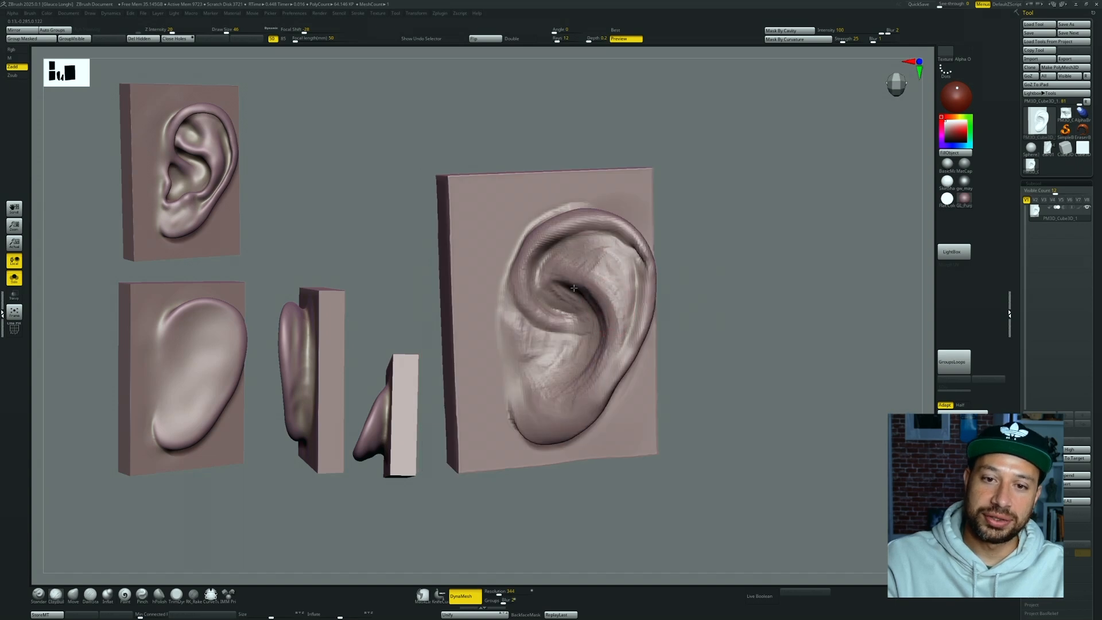
left_click_drag(714, 255, 757, 257)
mouse_move(620, 304)
left_mouse_down()
mouse_move(600, 370)
mouse_move(560, 402)
left_mouse_up()
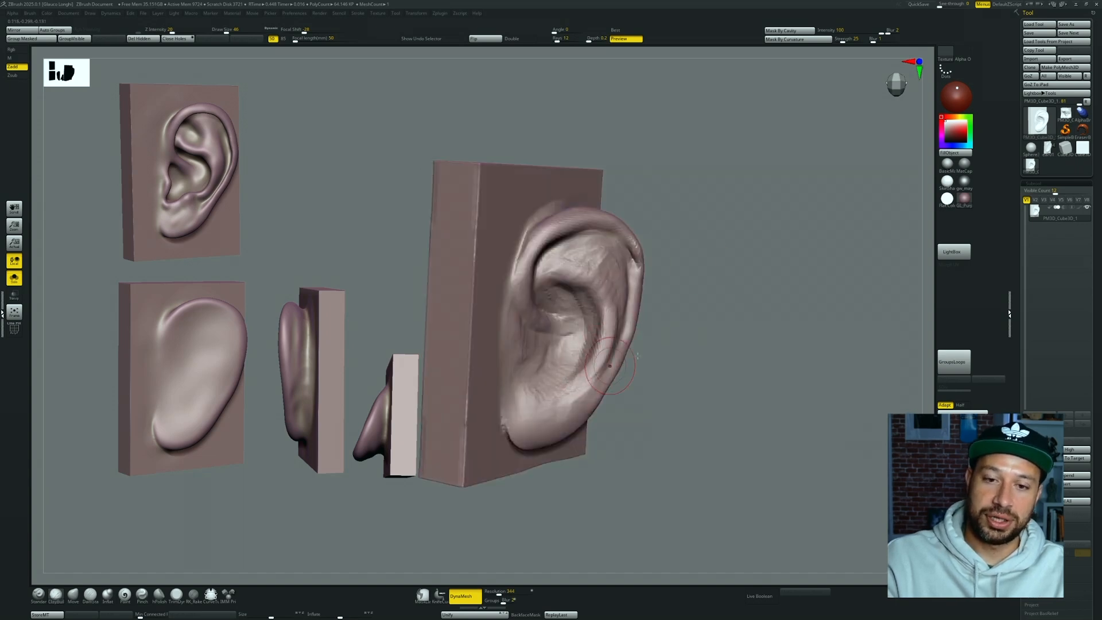
left_click_drag(683, 367, 732, 358)
Step: Adjust the ear's outer rim and side profile with the Move brush
key("b")
key("m")
key("v")
left_click_drag(625, 373, 659, 327)
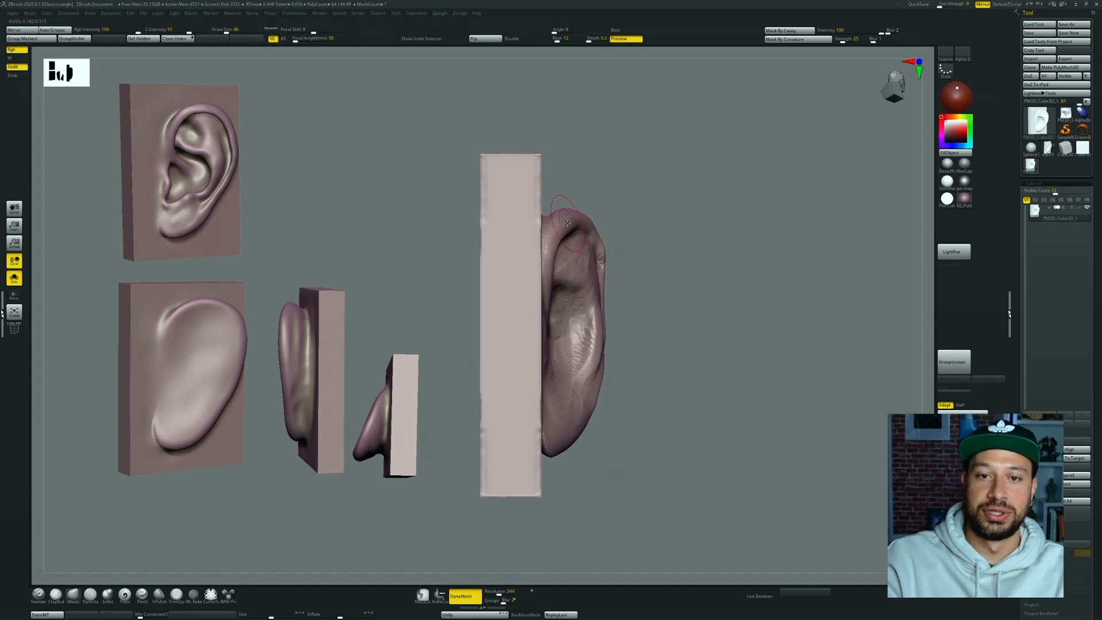
left_click_drag(564, 326, 568, 322)
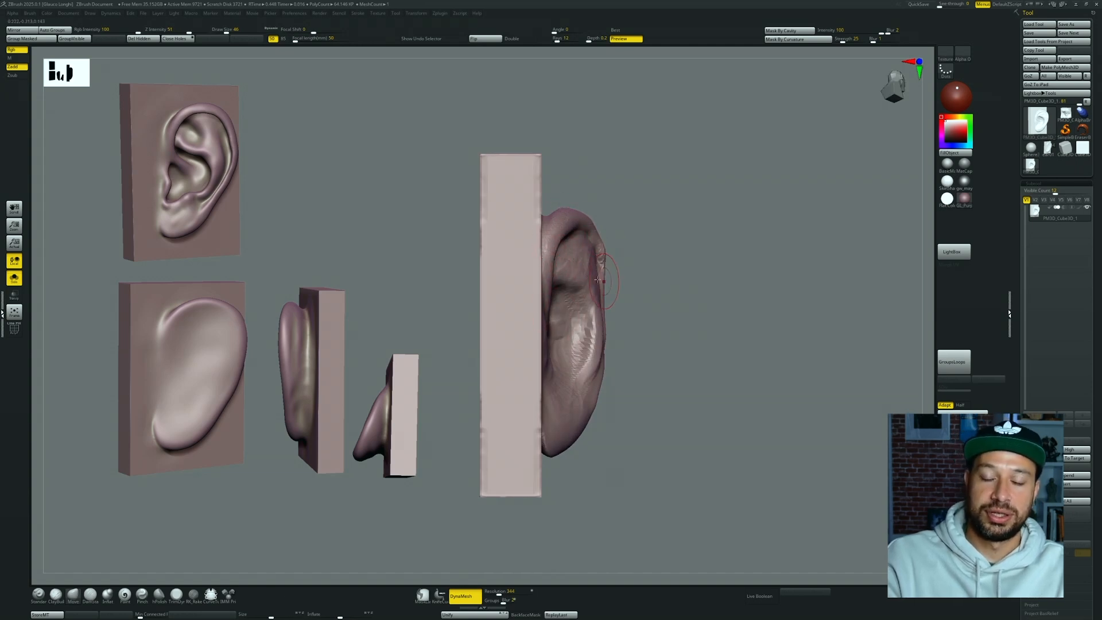
key("b")
key("d")
key("s")
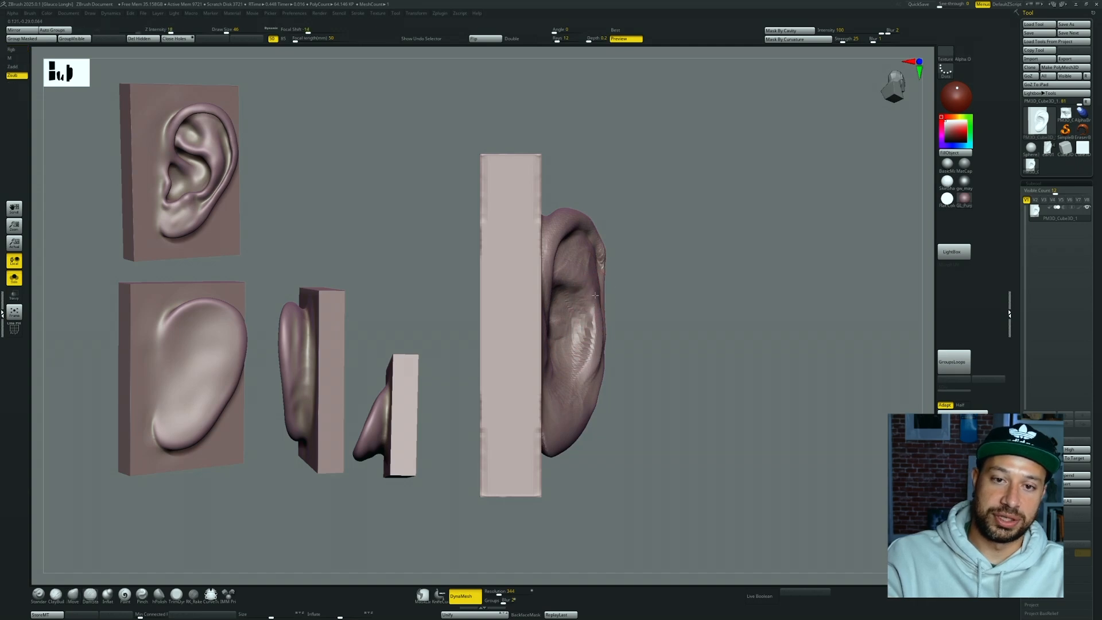
left_click_drag(519, 276, 504, 276)
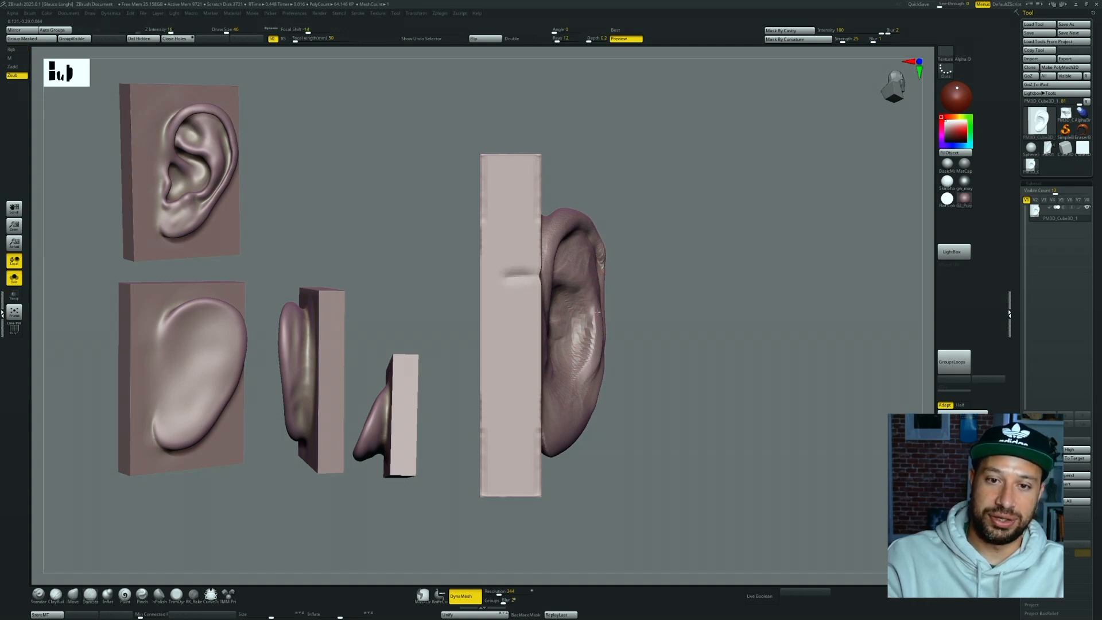
key("ctrl+z")
key("b")
key("m")
key("v")
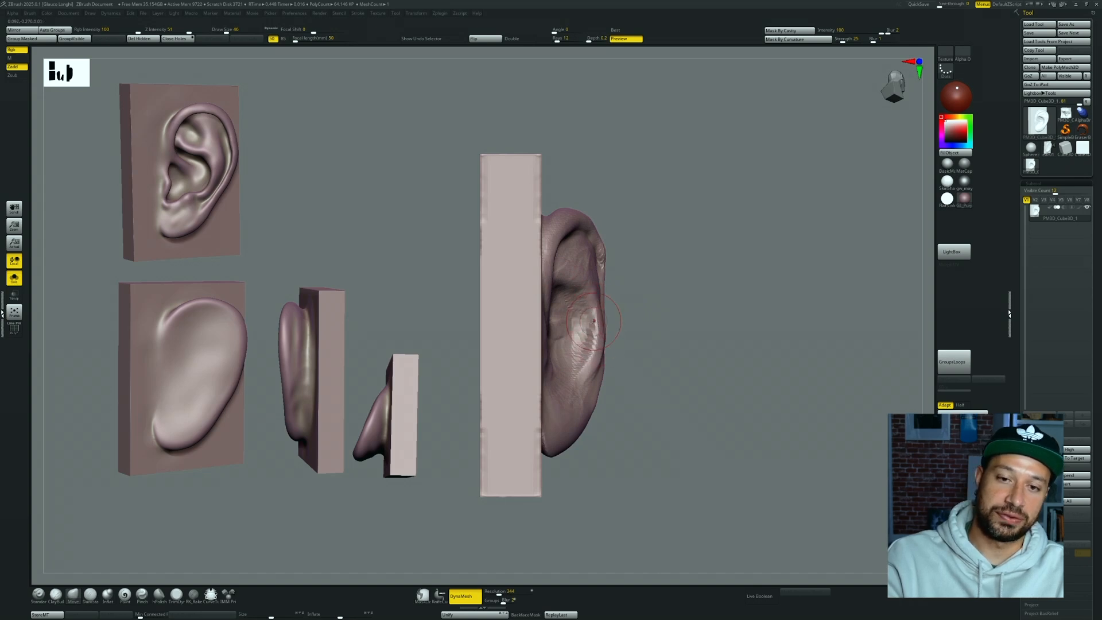
Step: Define the antihelix beside the lower concha with DamStandard and adjust the helix profile from the side with the Move brush
key("b")
key("d")
key("s")
left_click_drag(596, 333, 576, 373)
mouse_move(711, 339)
left_mouse_down()
mouse_move(625, 324)
mouse_move(620, 297)
mouse_move(681, 288)
left_mouse_up()
key("b")
key("m")
key("v")
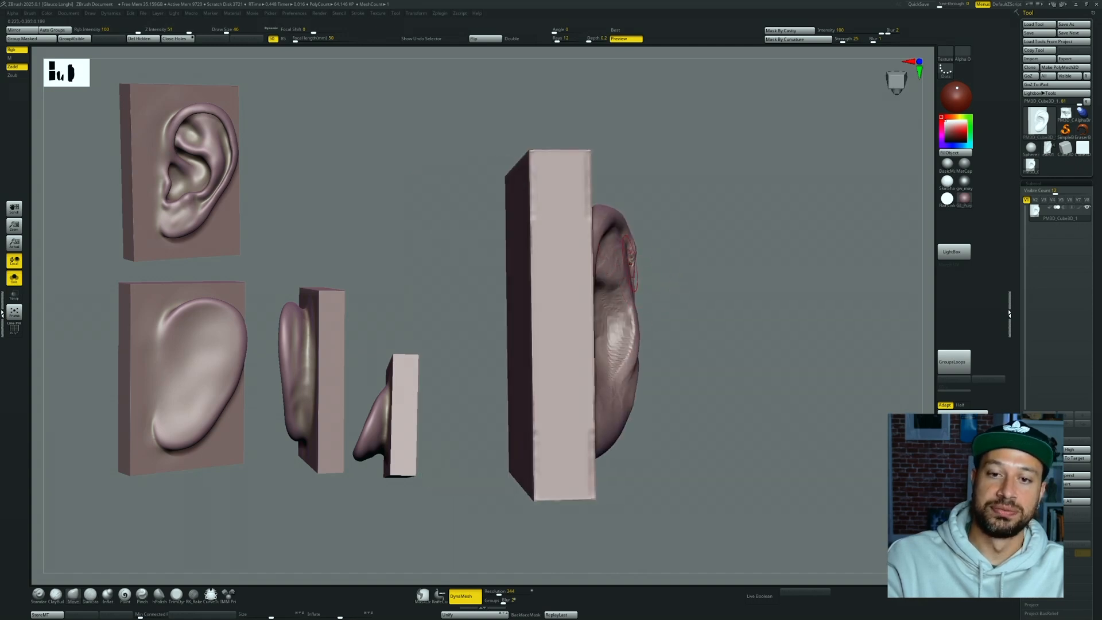
mouse_move(683, 293)
left_mouse_down()
mouse_move(672, 290)
mouse_move(635, 338)
mouse_move(679, 363)
left_mouse_up()
Step: Build up the lower back edge of the concha with ClayBuildup
key("b")
key("c")
key("b")
left_click_drag(609, 367, 613, 344)
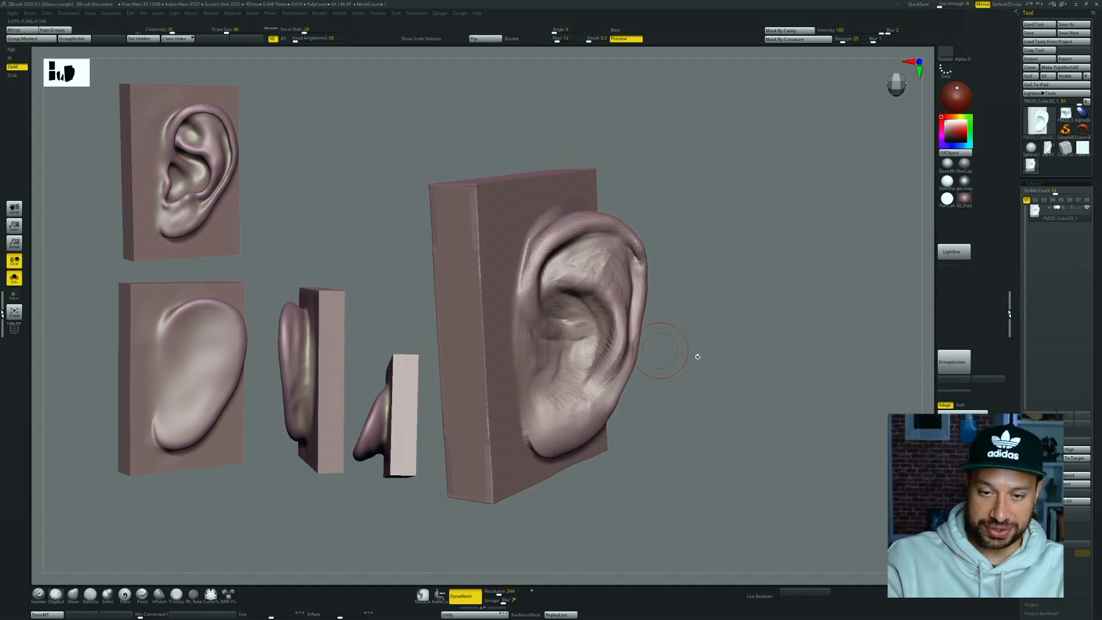
Step: Raise the tragus with the Standard brush and hollow out the lower concha right behind it
left_click_drag(696, 356, 713, 296)
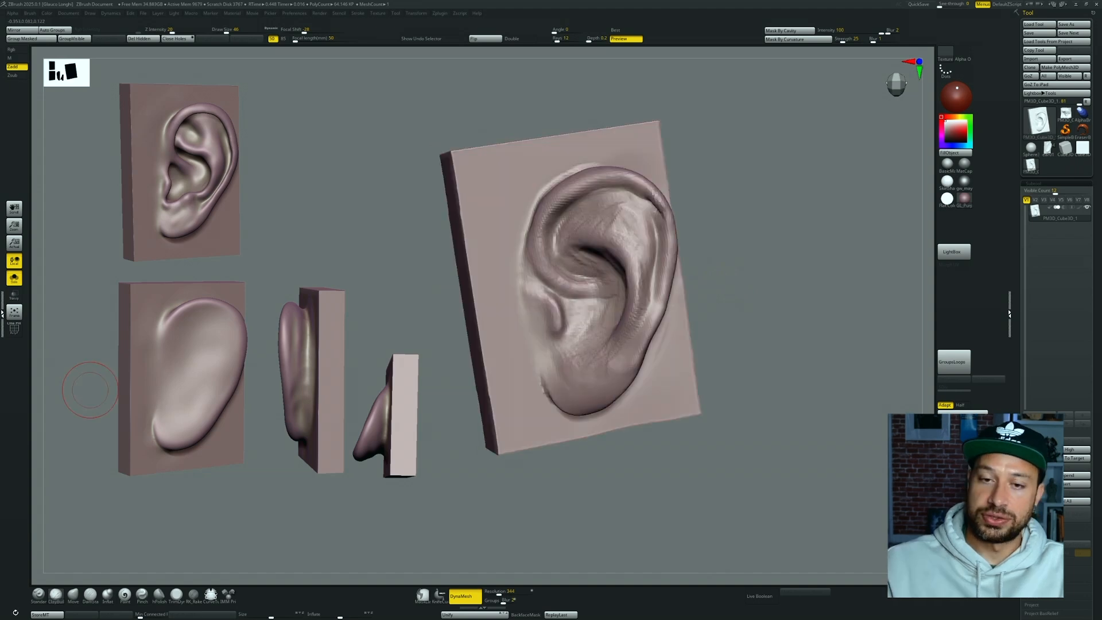
key("b")
key("s")
key("t")
left_click_drag(555, 306, 561, 326)
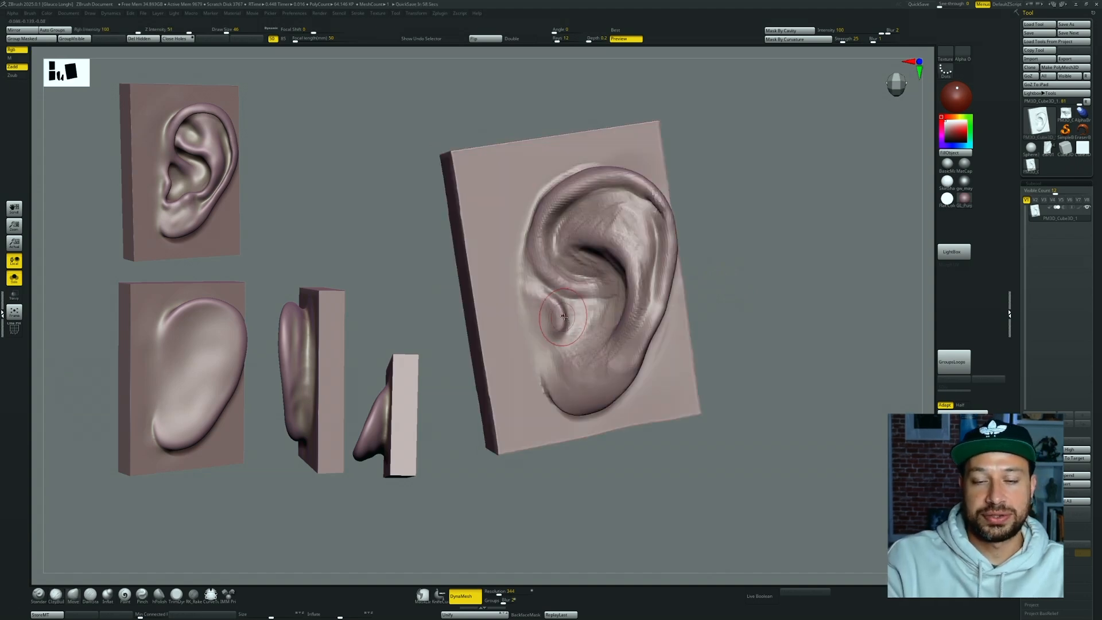
right_click_drag(593, 315, 578, 319)
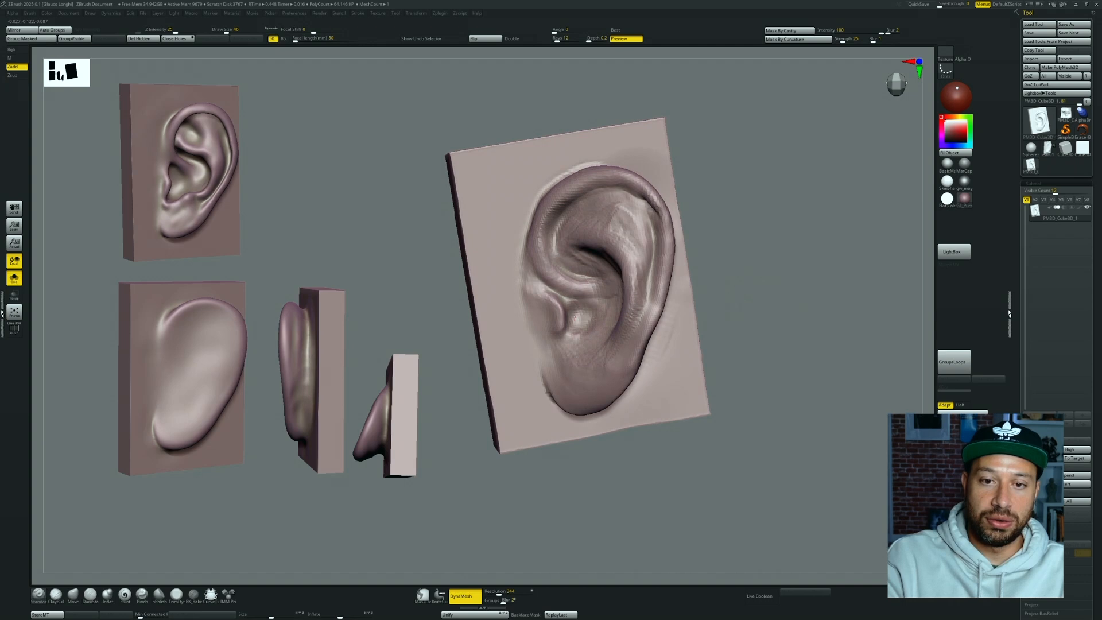
left_click_drag(585, 303, 566, 305, "alt")
right_click_drag(772, 275, 591, 315)
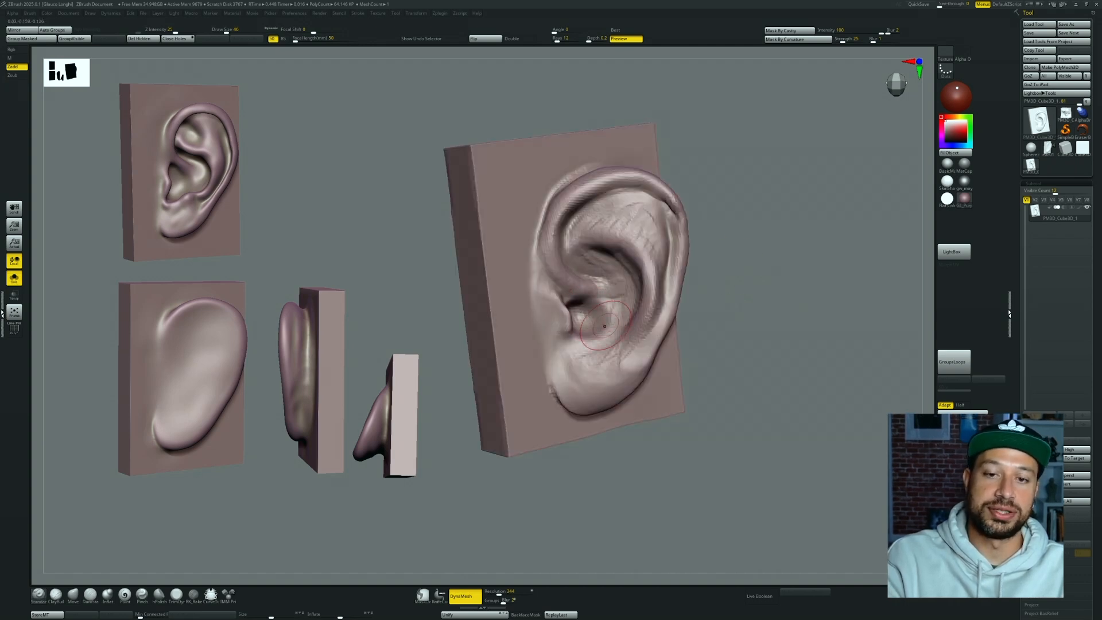
Step: Smooth the inner edge of the tragus and adjust its shape from the side with the Move brush
left_click_drag(752, 279, 730, 280)
mouse_move(586, 291)
left_mouse_down("shift")
mouse_move(573, 298)
mouse_move(587, 331)
left_mouse_up("shift")
key("2")
key("3")
mouse_move(708, 284)
left_mouse_down()
mouse_move(740, 285)
mouse_move(740, 259)
left_mouse_up()
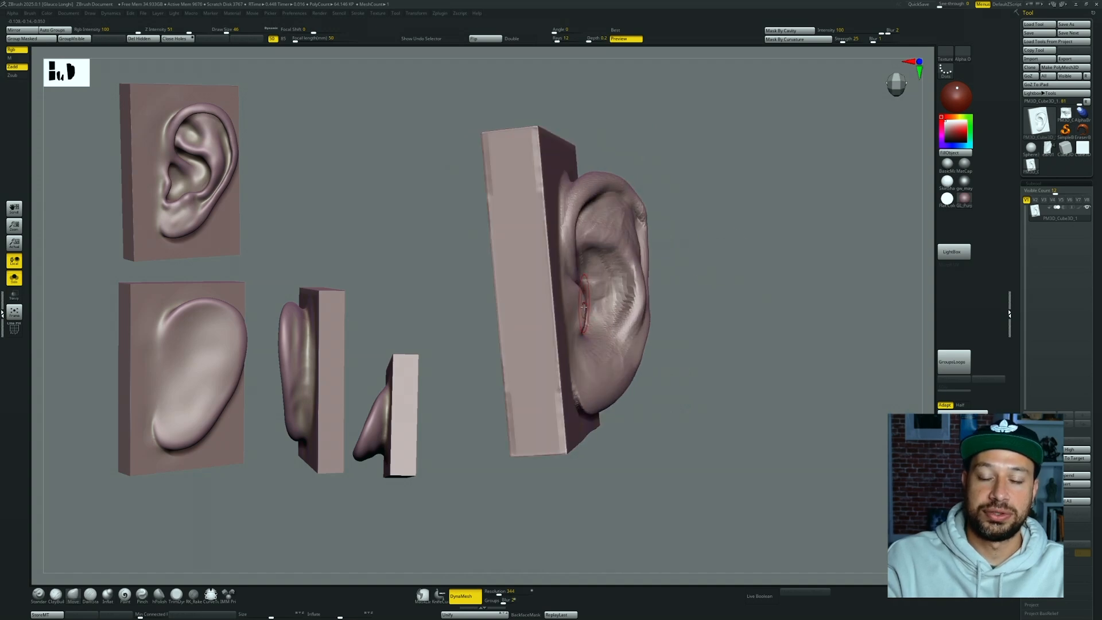
left_click_drag(715, 315, 622, 313)
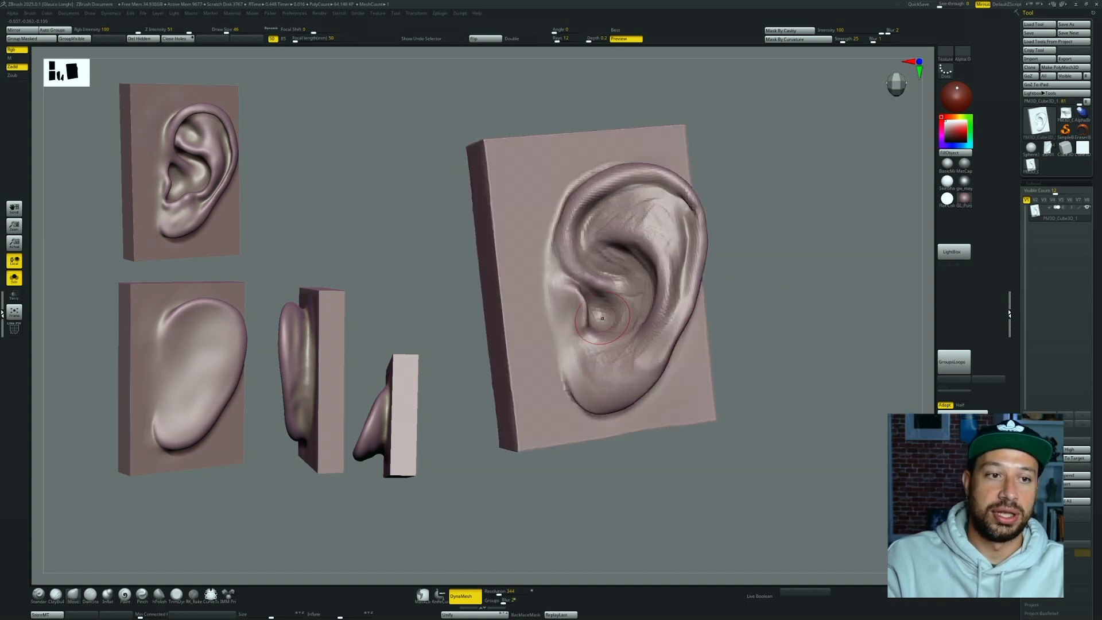
key("1")
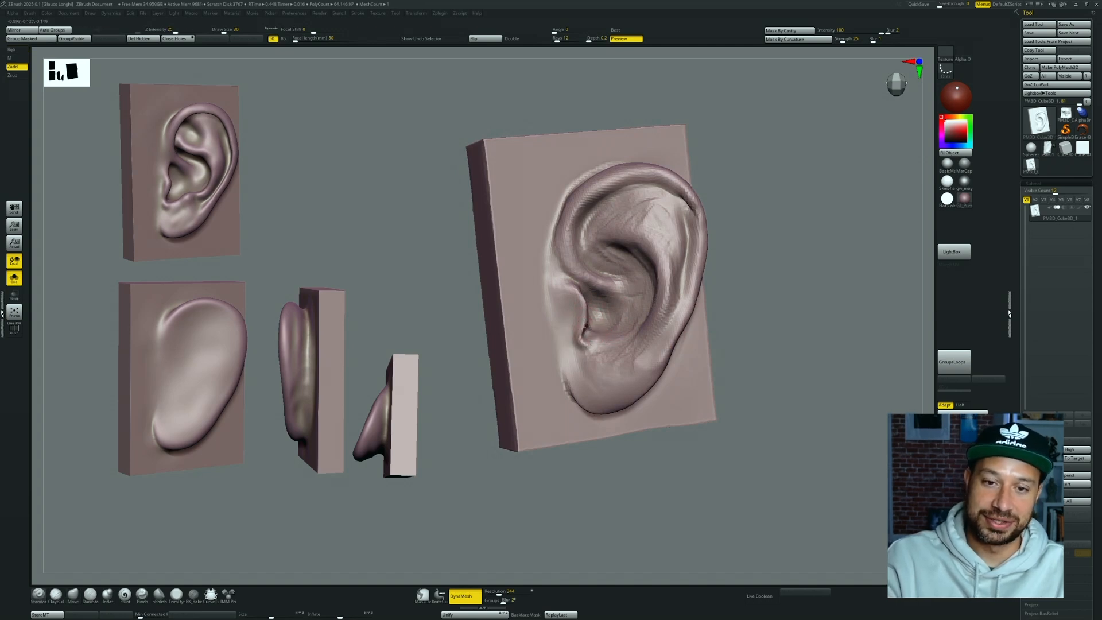
Step: Build up the antitragus at the lower end of the antihelix and pull it upward with the Move brush
left_click_drag(746, 313, 774, 312)
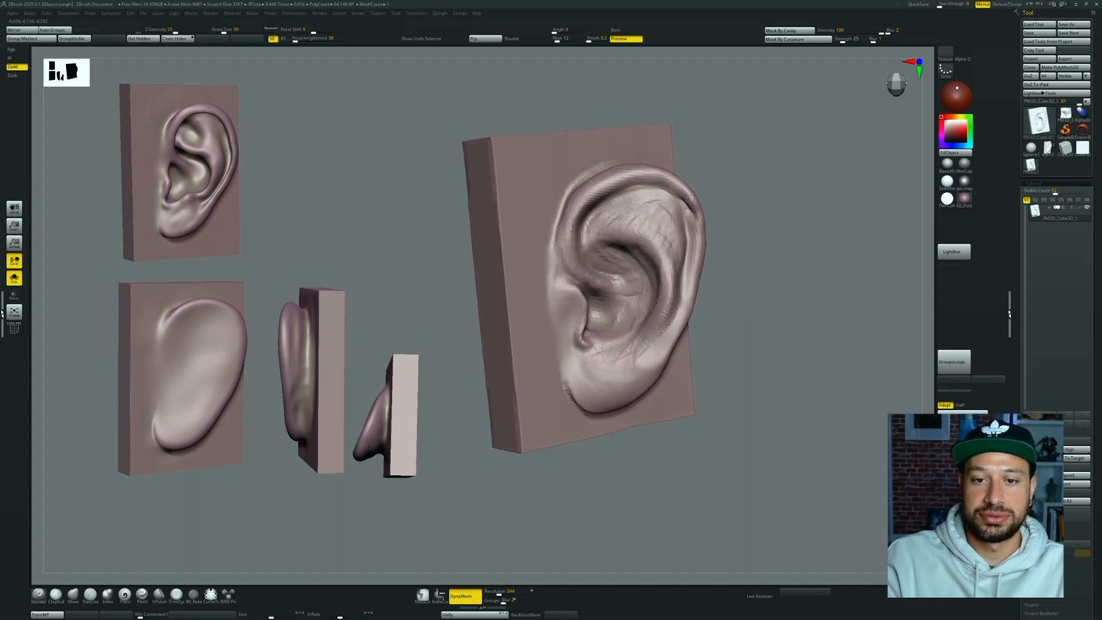
left_click_drag(634, 331, 647, 320)
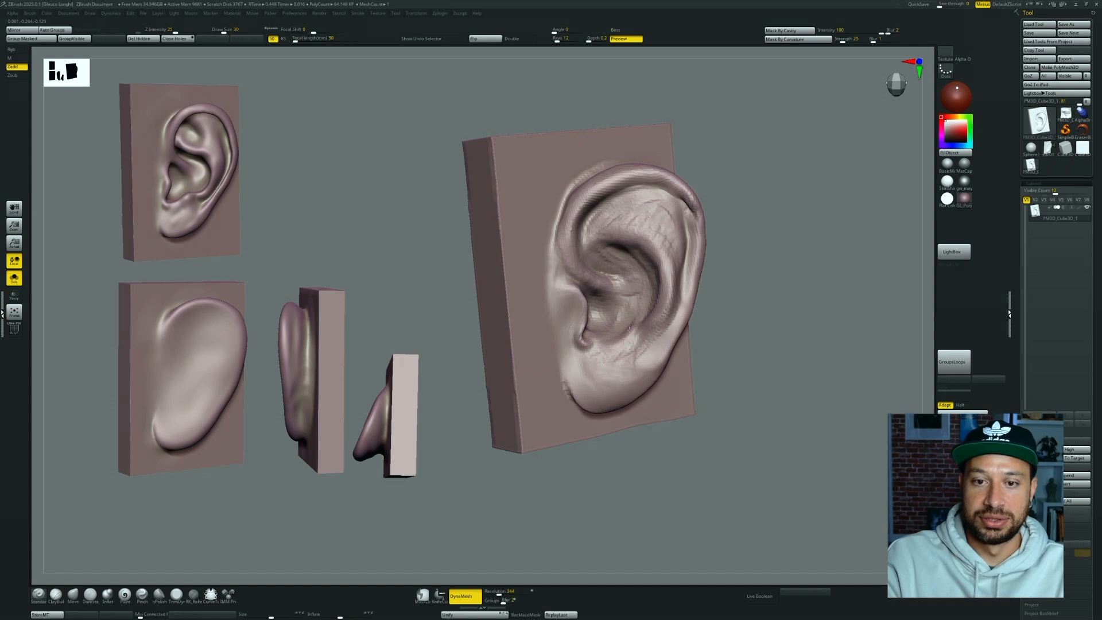
key("b")
key("m")
key("v")
left_click_drag(625, 341, 631, 327)
Step: Raise the rim of the notch between tragus and antitragus with the Standard brush and adjust it with Move
key("b")
key("s")
key("t")
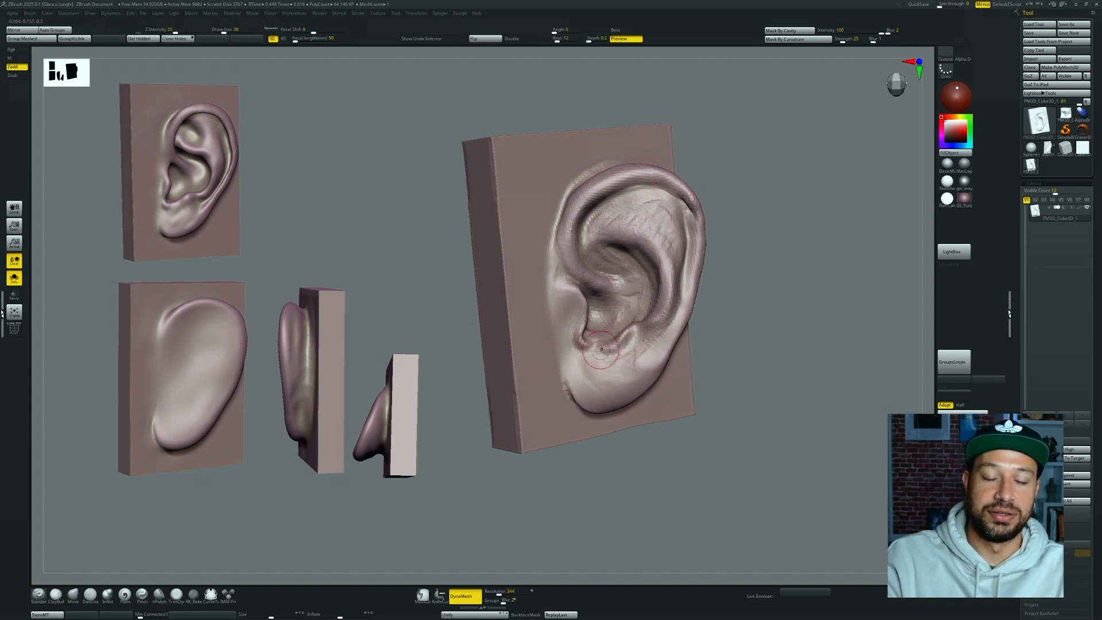
key("b")
key("m")
key("v")
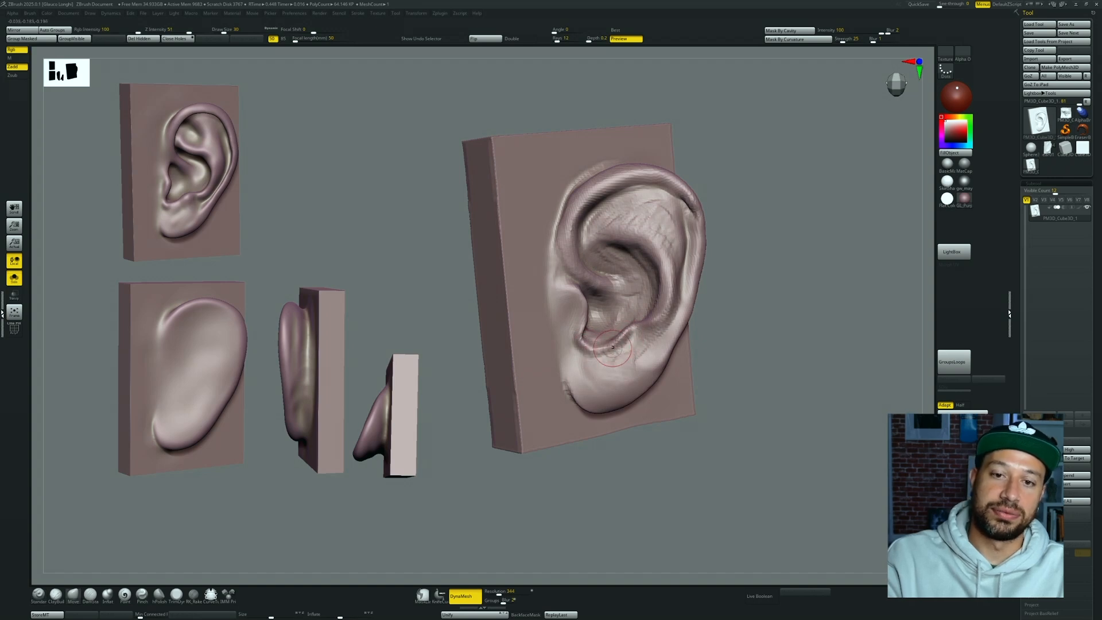
left_click_drag(741, 300, 734, 316)
Step: Add a rounded antitragus bump with the Standard brush and adjust its shape with the Move brush
key("b")
key("s")
key("t")
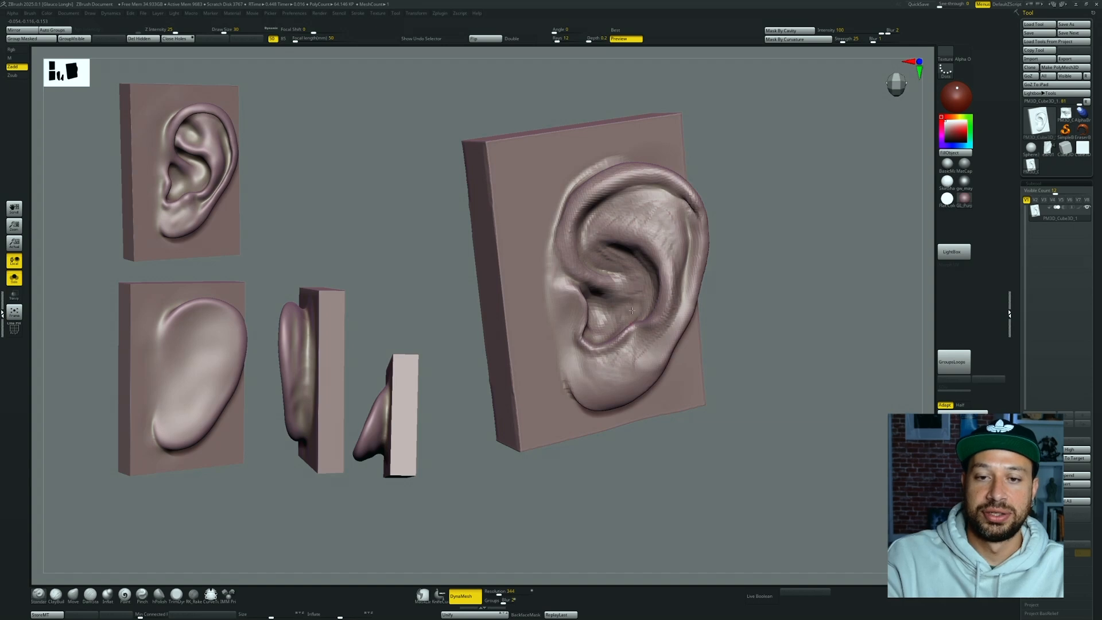
left_click_drag(632, 310, 605, 363)
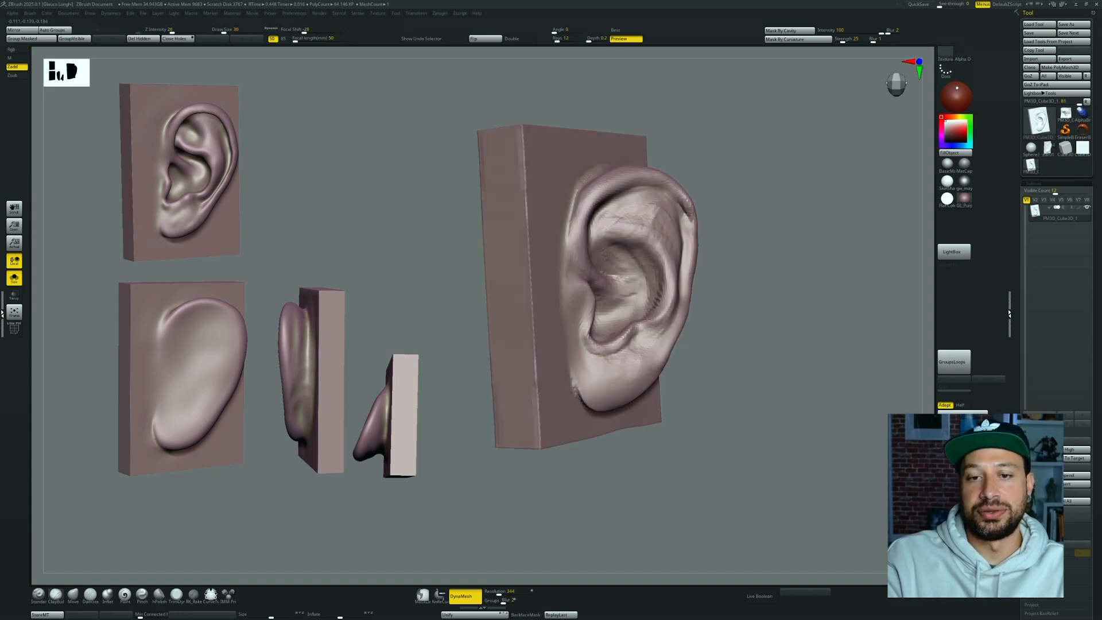
left_click_drag(771, 287, 744, 281)
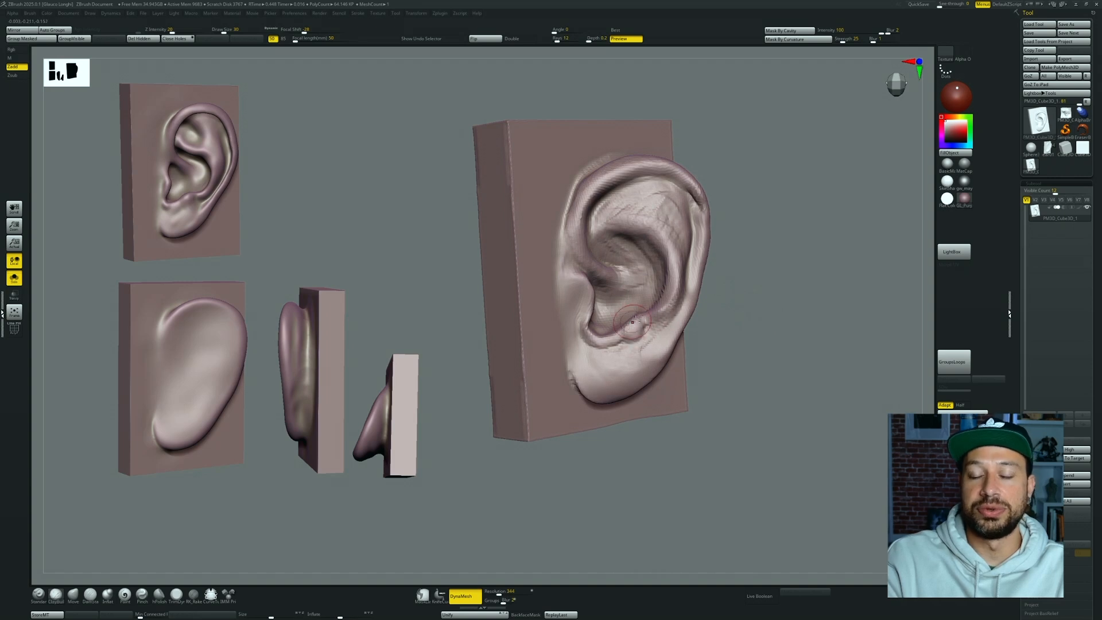
key("b")
key("m")
key("v")
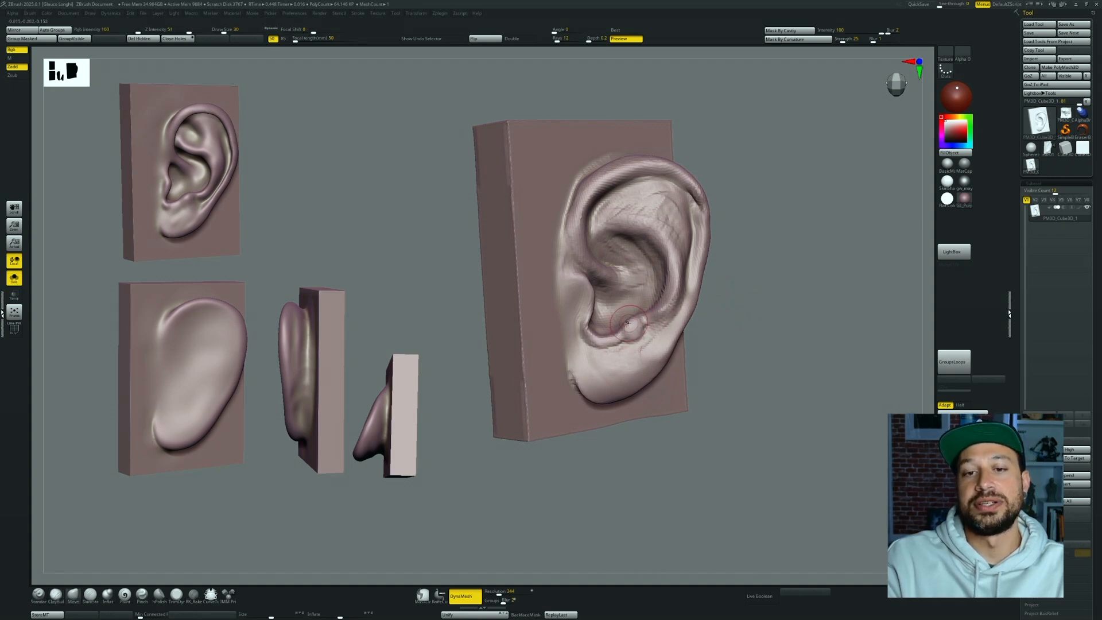
left_click_drag(783, 275, 726, 289)
Step: Build up the front of the tragus down toward the notch with the ClayBuildup brush
key("b")
key("c")
key("b")
left_click_drag(590, 284, 591, 316)
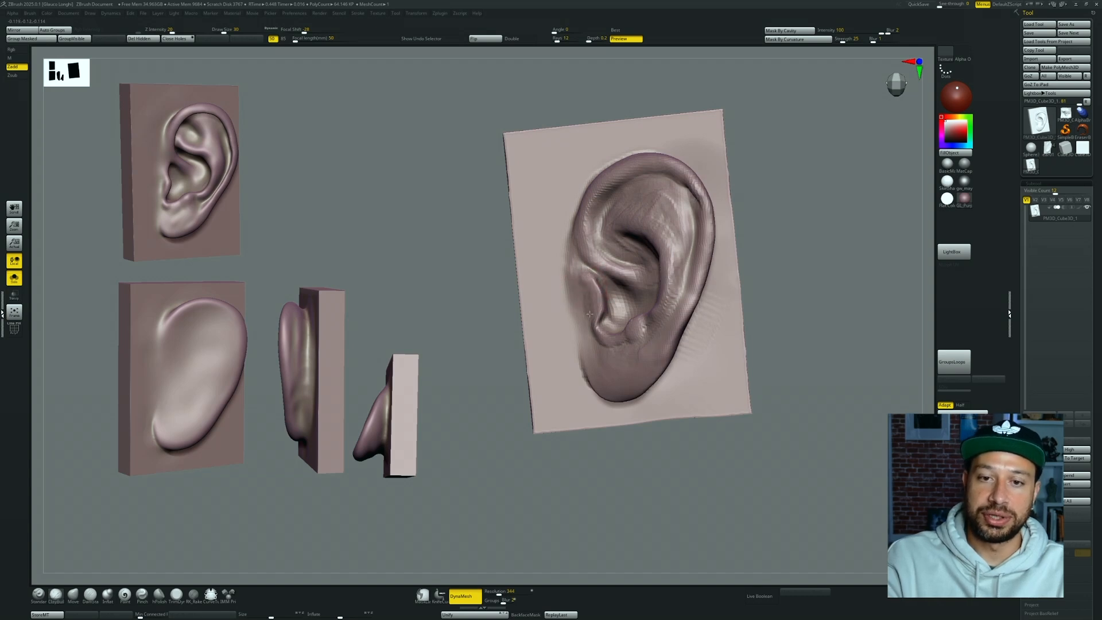
left_click_drag(593, 278, 591, 313)
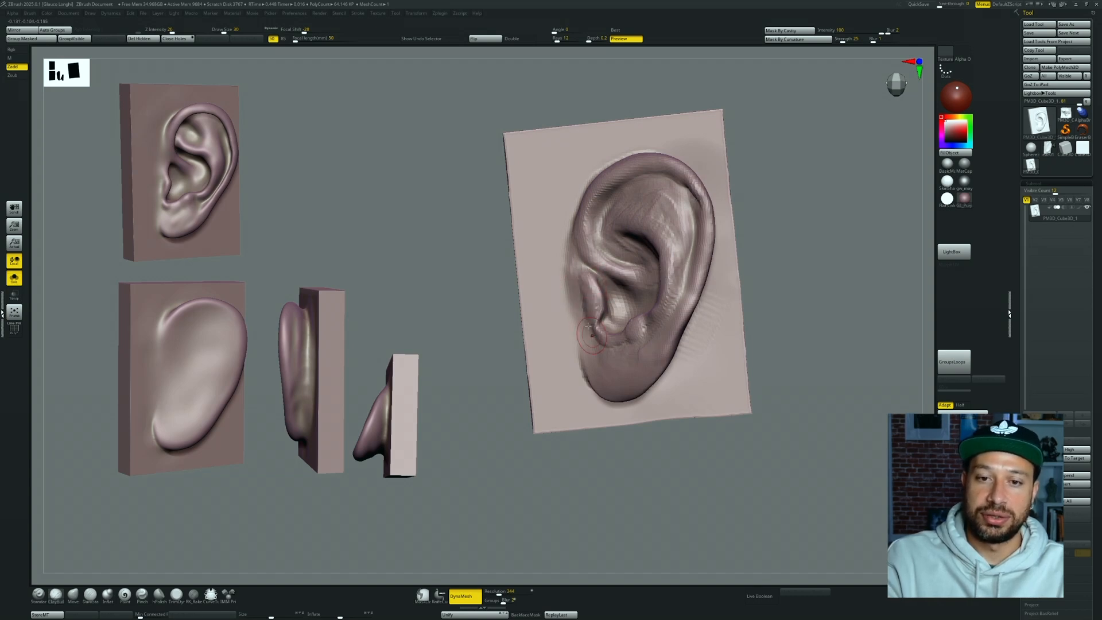
Step: Build up volume on the earlobe and its lower front edge with ClayBuildup
left_click_drag(761, 316, 815, 307)
left_click_drag(587, 353, 616, 394)
left_click_drag(783, 379, 777, 343, "alt")
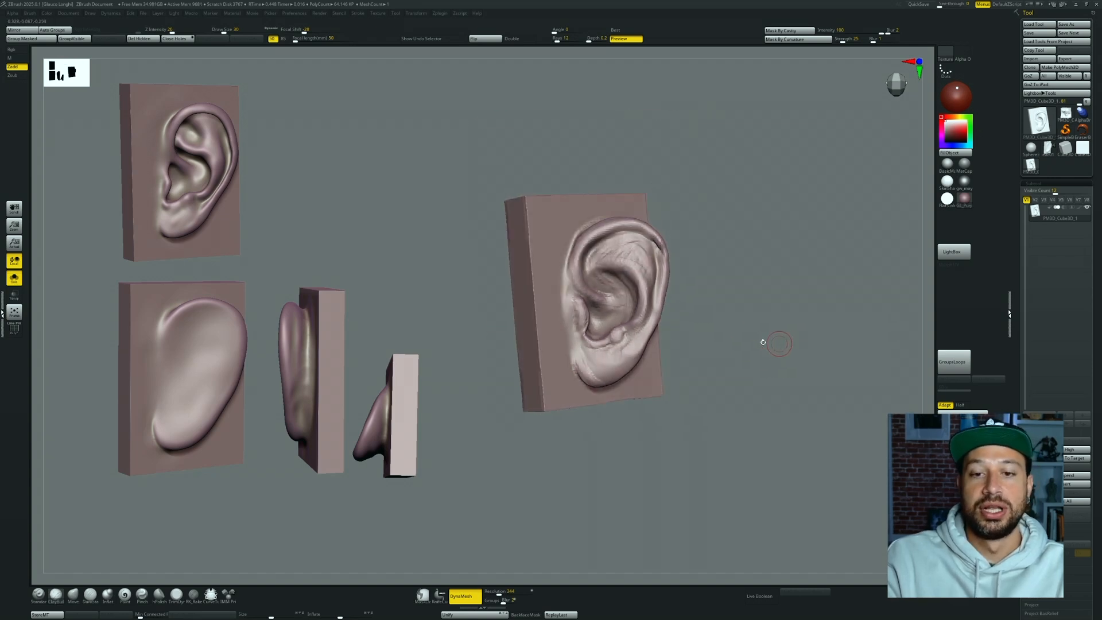
left_click_drag(706, 359, 783, 328)
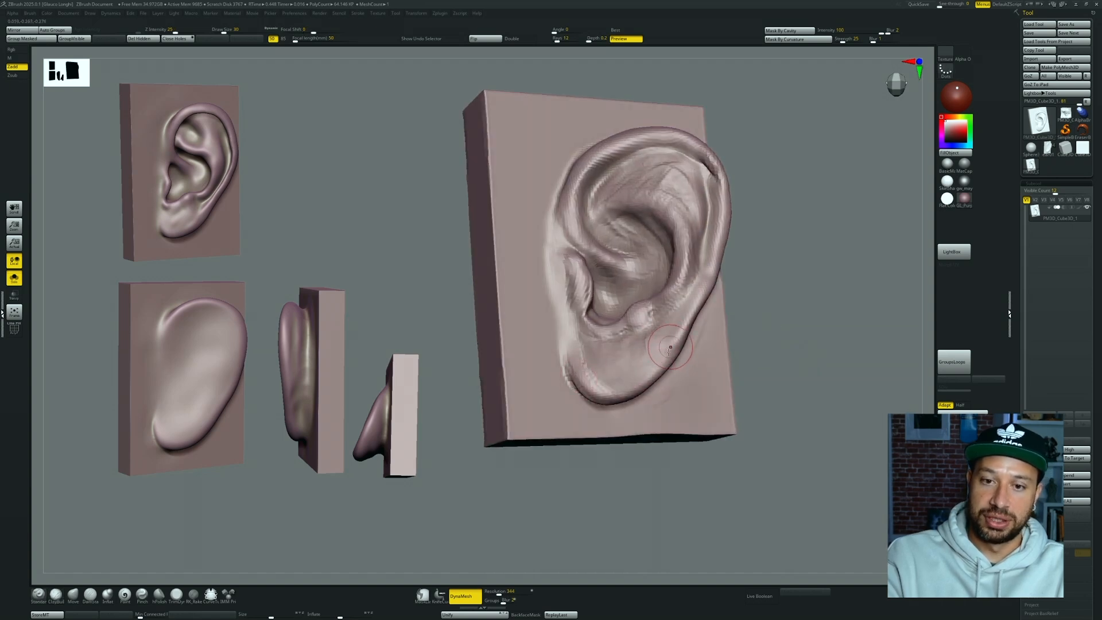
left_click_drag(735, 305, 745, 306)
mouse_move(583, 373)
left_mouse_down()
mouse_move(604, 386)
mouse_move(630, 379)
left_mouse_up()
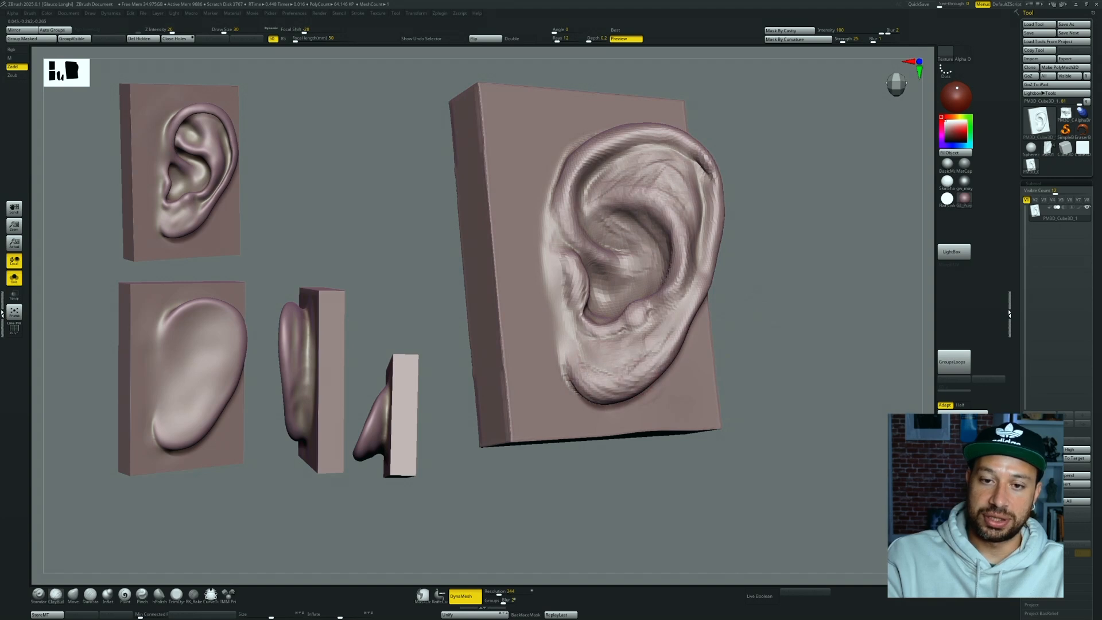
mouse_move(607, 376)
left_mouse_down()
mouse_move(584, 374)
mouse_move(597, 359)
left_mouse_up()
Step: Fill out the surface between the antitragus and the lower helix and smooth it into the earlobe
mouse_move(786, 313)
left_mouse_down()
mouse_move(748, 321)
mouse_move(869, 298)
left_mouse_up()
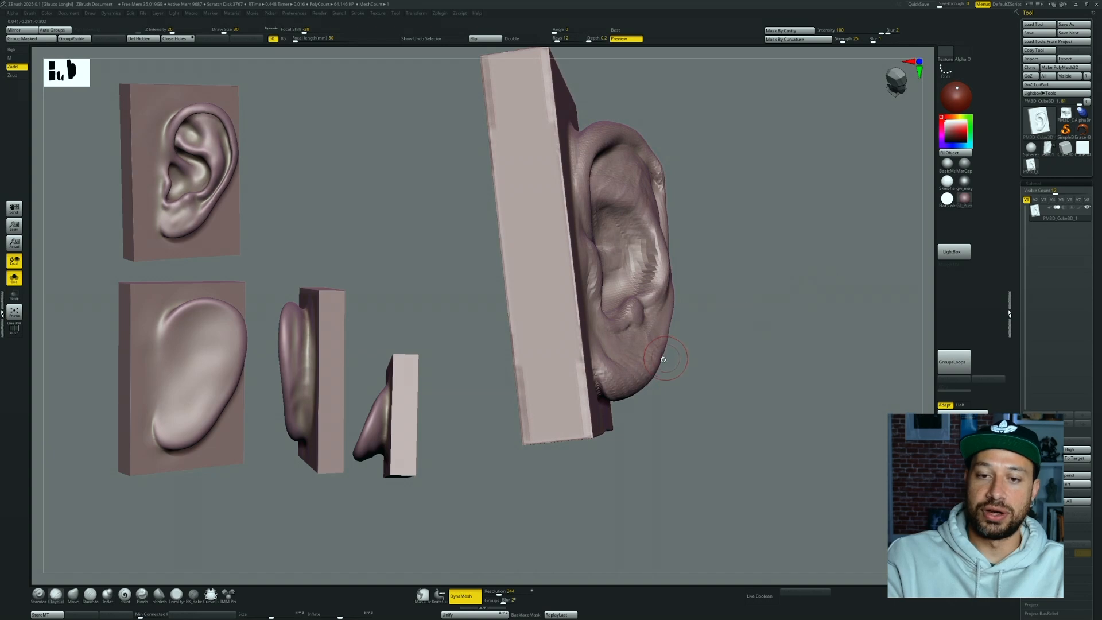
left_click_drag(709, 325, 717, 301)
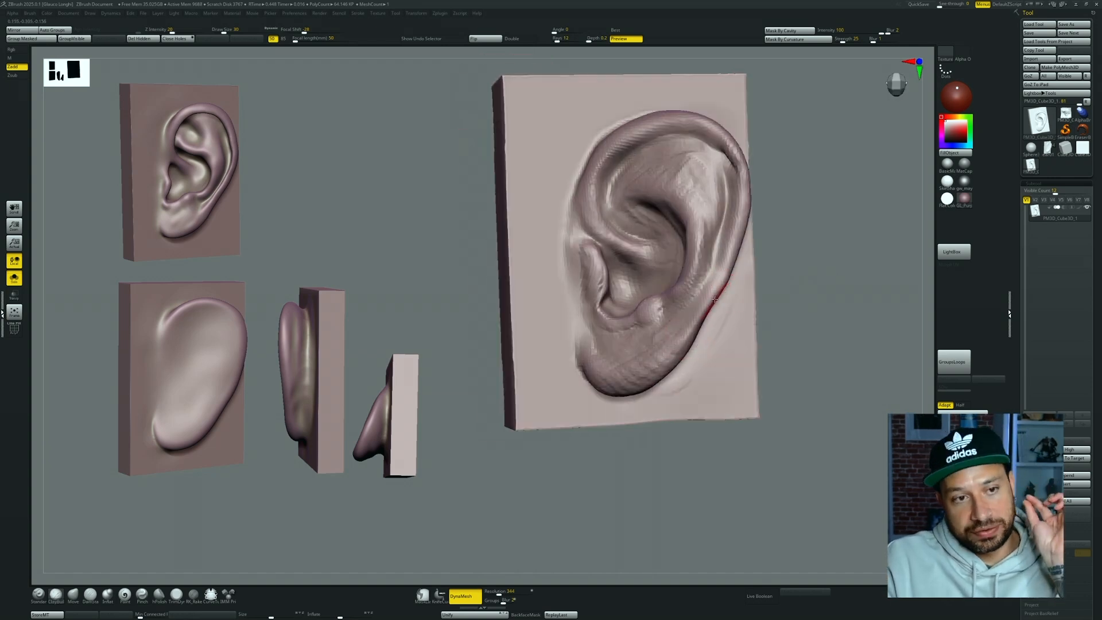
mouse_move(736, 310)
left_mouse_down()
mouse_move(602, 350)
mouse_move(624, 329)
mouse_move(615, 332)
mouse_move(792, 310)
left_mouse_up()
key("1")
mouse_move(629, 337)
left_mouse_down("shift")
mouse_move(612, 345)
mouse_move(660, 334)
left_mouse_up("shift")
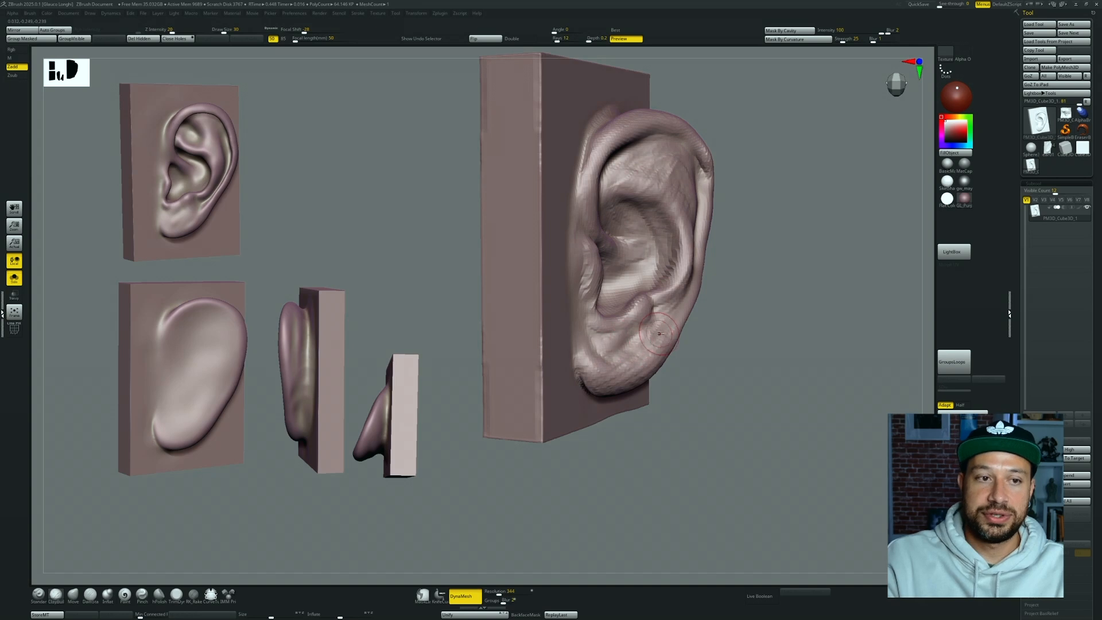
left_click_drag(755, 321, 714, 328)
key("1")
mouse_move(644, 315)
left_mouse_down()
mouse_move(680, 289)
mouse_move(659, 305)
mouse_move(645, 351)
mouse_move(626, 354)
left_mouse_up()
Step: Adjust the antihelix along the upper edge of the concha with the Move brush
key("2")
left_click_drag(738, 321, 729, 287, "alt")
key("3")
mouse_move(644, 234)
left_mouse_down()
mouse_move(625, 258)
mouse_move(636, 259)
left_mouse_up()
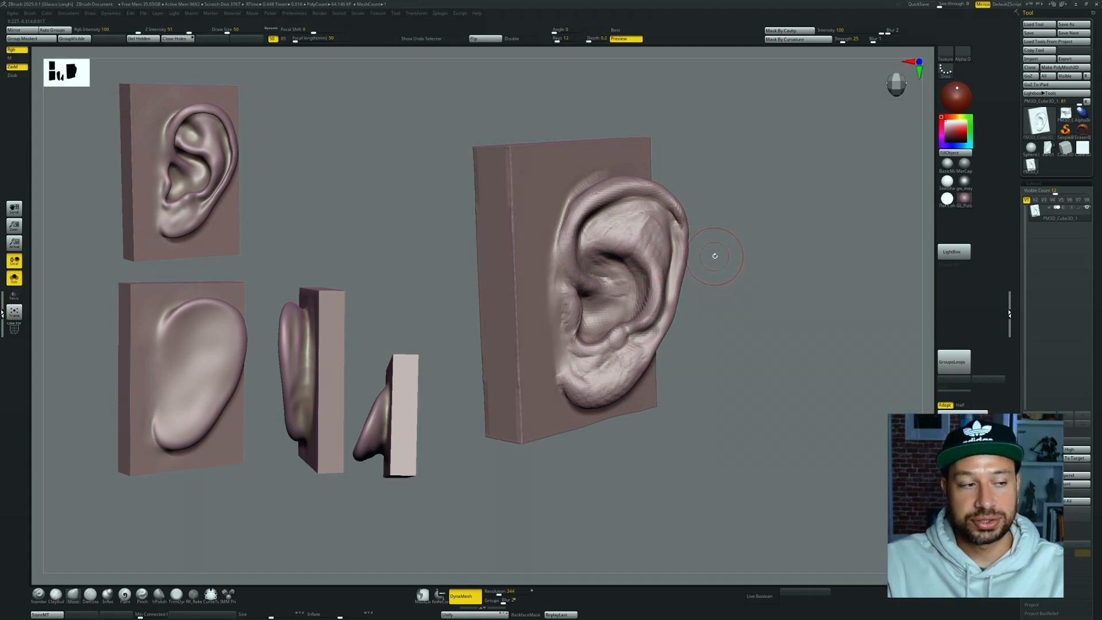
Step: Sharpen the crease above the concha and build up the upper antihelix inside the helix
key("4")
left_click_drag(722, 265, 660, 258)
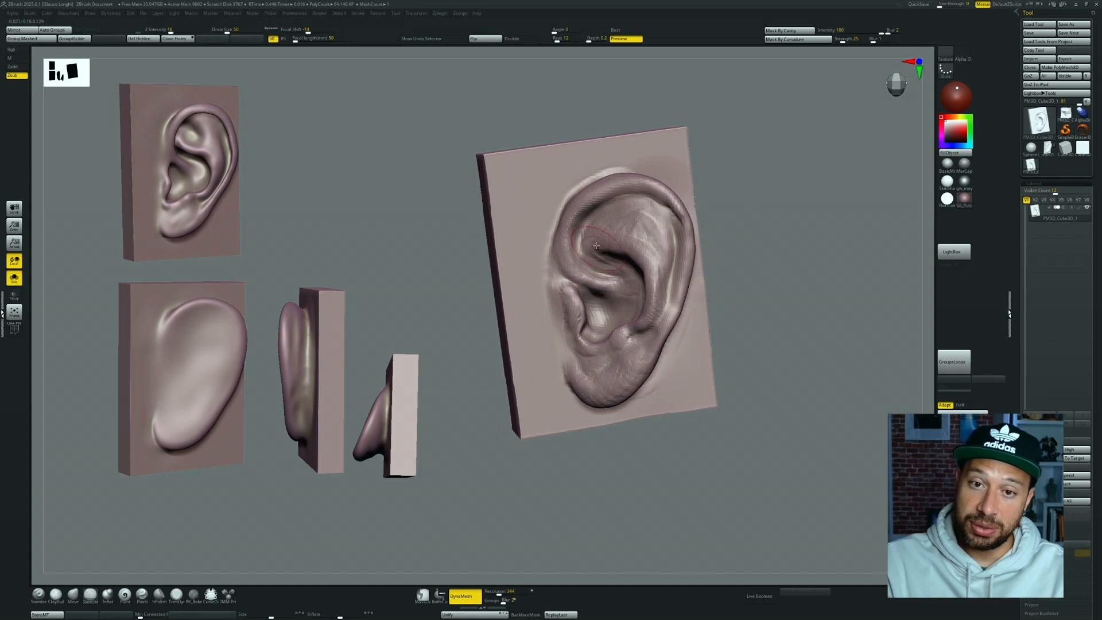
right_click_drag(612, 211, 660, 208)
key("2")
left_click_drag(648, 212, 581, 237)
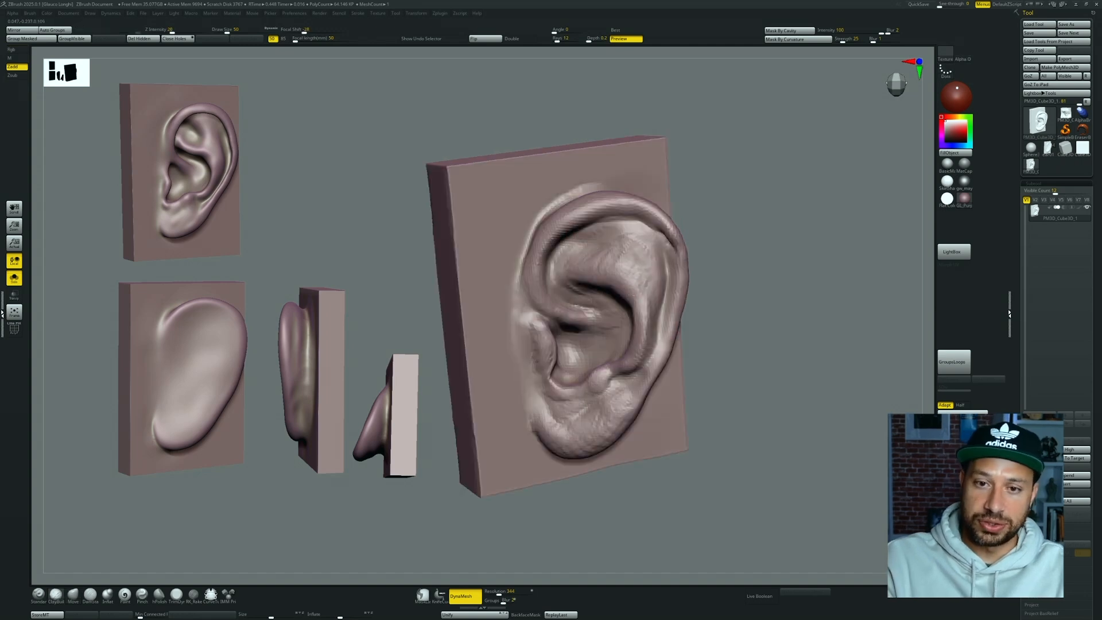
mouse_move(757, 298)
left_mouse_down()
mouse_move(770, 305)
mouse_move(759, 300)
left_mouse_up()
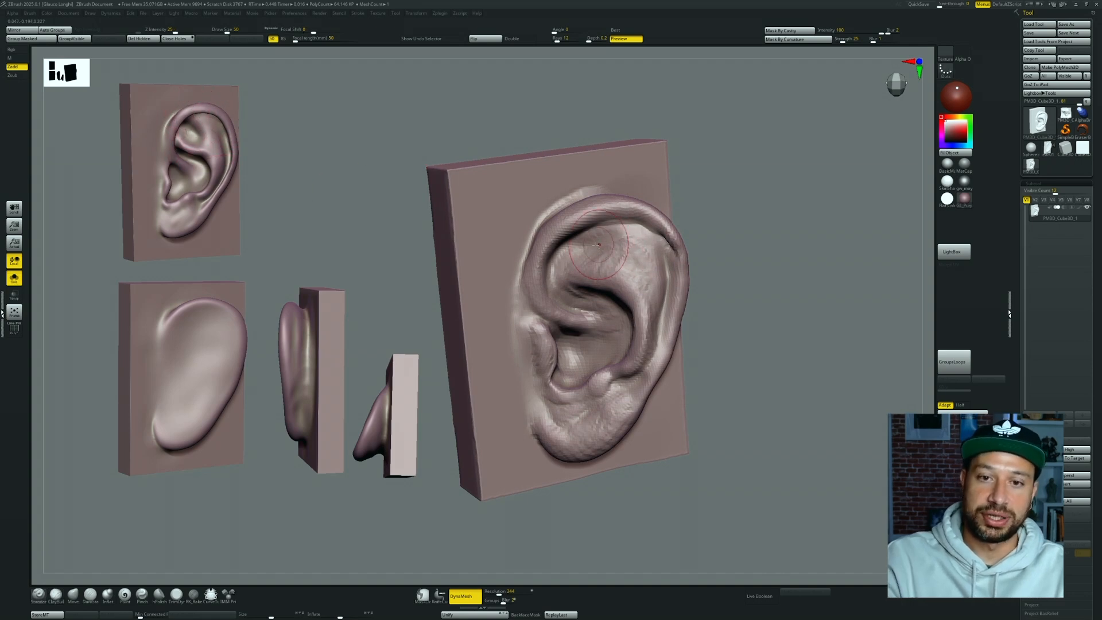
Step: Carve the triangular fossa into the upper antihelix just below the helix
key("1")
mouse_move(600, 243)
left_mouse_down("alt")
mouse_move(574, 254)
mouse_move(598, 261)
mouse_move(610, 232)
mouse_move(654, 308)
left_mouse_up("alt")
key("2")
right_click_drag(654, 309, 673, 290)
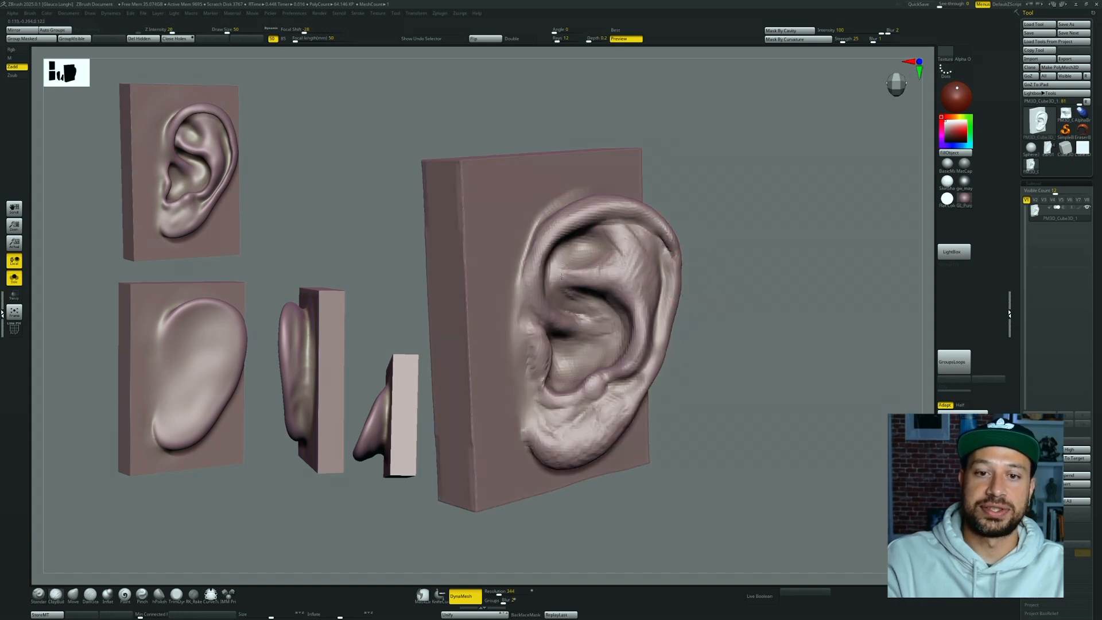
Step: Deepen the upper concha beneath the antihelix fold and refine the surface of the triangular fossa
key("1")
mouse_move(575, 291)
left_mouse_down("alt")
mouse_move(555, 291)
mouse_move(605, 295)
left_mouse_up("alt")
key("3")
key("4")
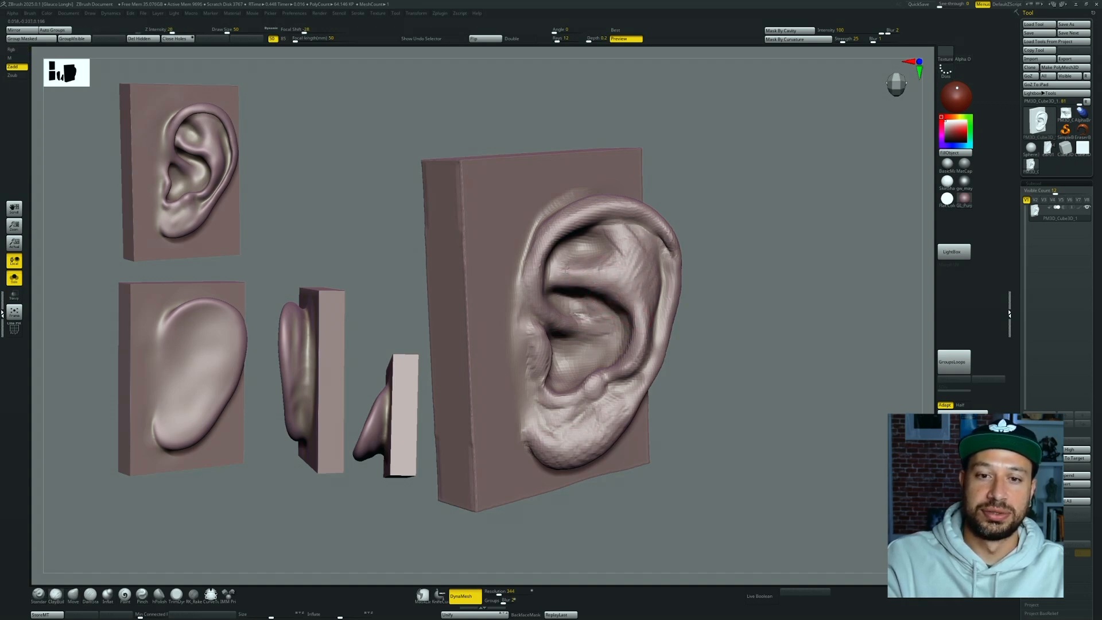
left_click_drag(605, 267, 613, 244)
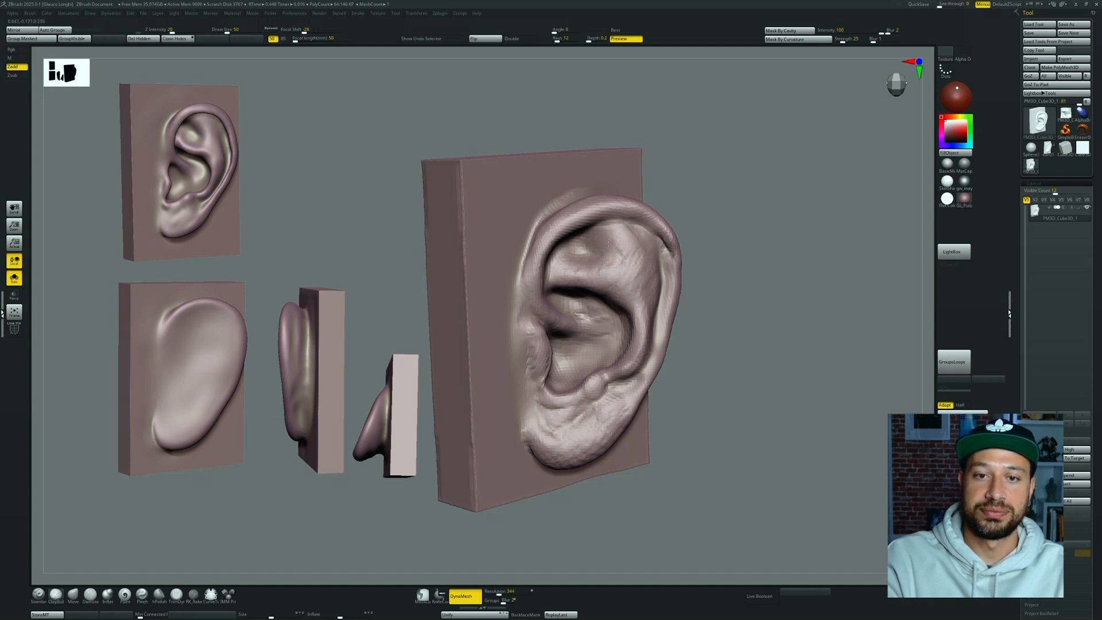
Step: Smooth the upper antihelix where it splits around the triangular fossa
mouse_move(765, 339)
left_mouse_down("alt")
mouse_move(780, 308)
mouse_move(744, 304)
left_mouse_up("alt")
left_click_drag(744, 305, 769, 357, "alt")
key("1")
left_click_drag(746, 318, 812, 328)
mouse_move(629, 244)
left_mouse_down("shift")
mouse_move(620, 270)
mouse_move(611, 238)
left_mouse_up("shift")
left_click_drag(746, 287, 774, 289)
key("4")
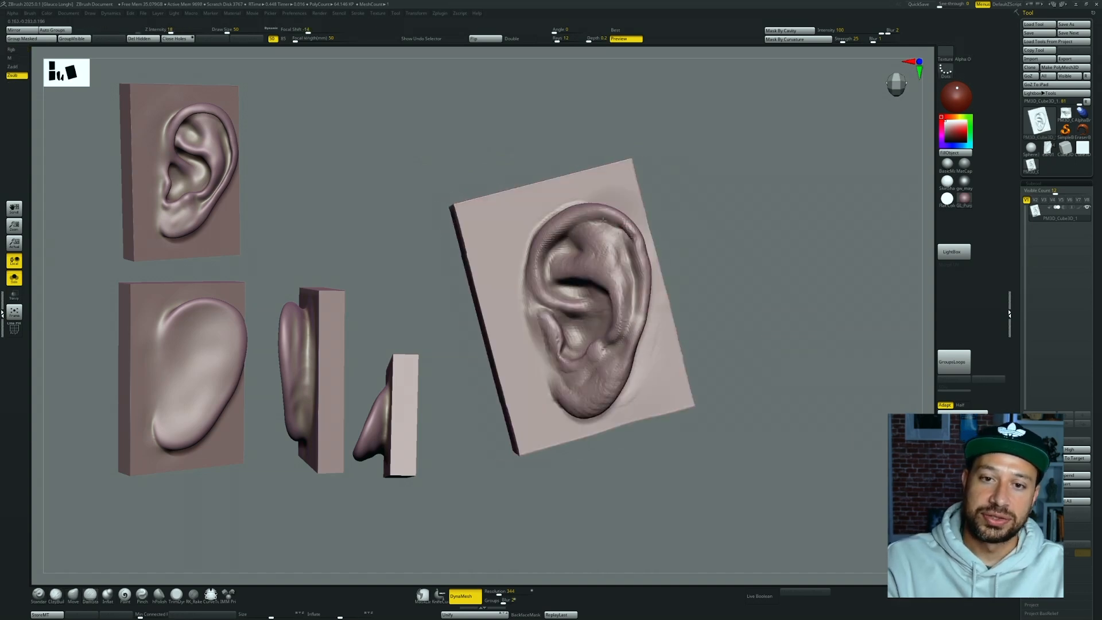
Step: Subdivide the ear mesh once to SDiv 2 and smooth the surface of the concha
key("1")
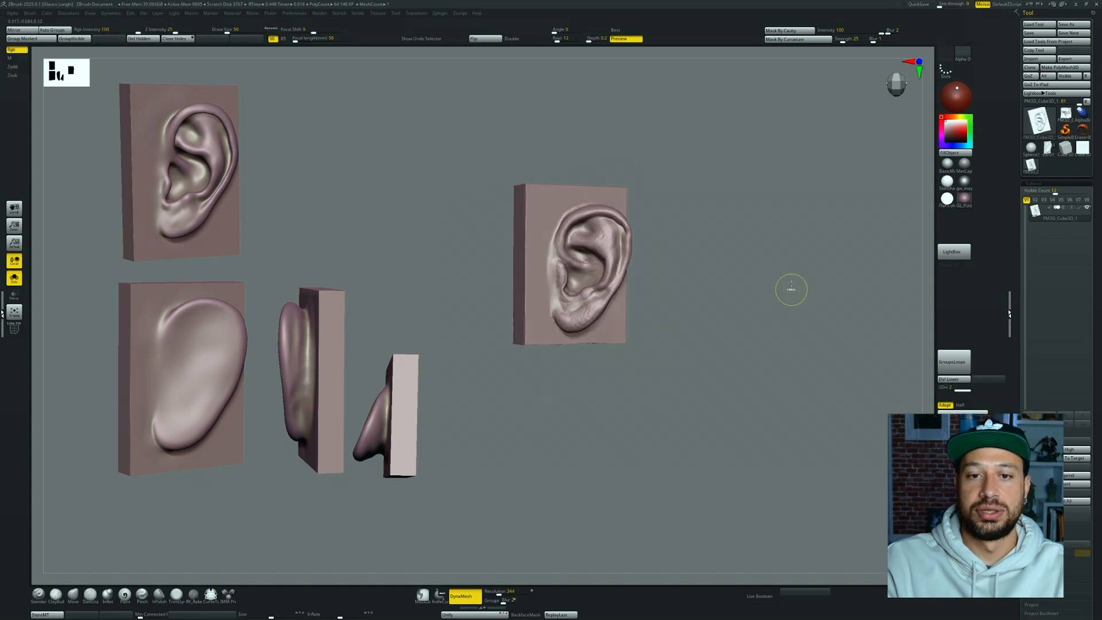
mouse_move(793, 290)
left_mouse_down()
mouse_move(795, 325)
mouse_move(811, 302)
mouse_move(799, 293)
left_mouse_up()
mouse_move(799, 287)
left_mouse_down("alt")
mouse_move(806, 274)
mouse_move(794, 276)
left_mouse_up("alt")
key("2")
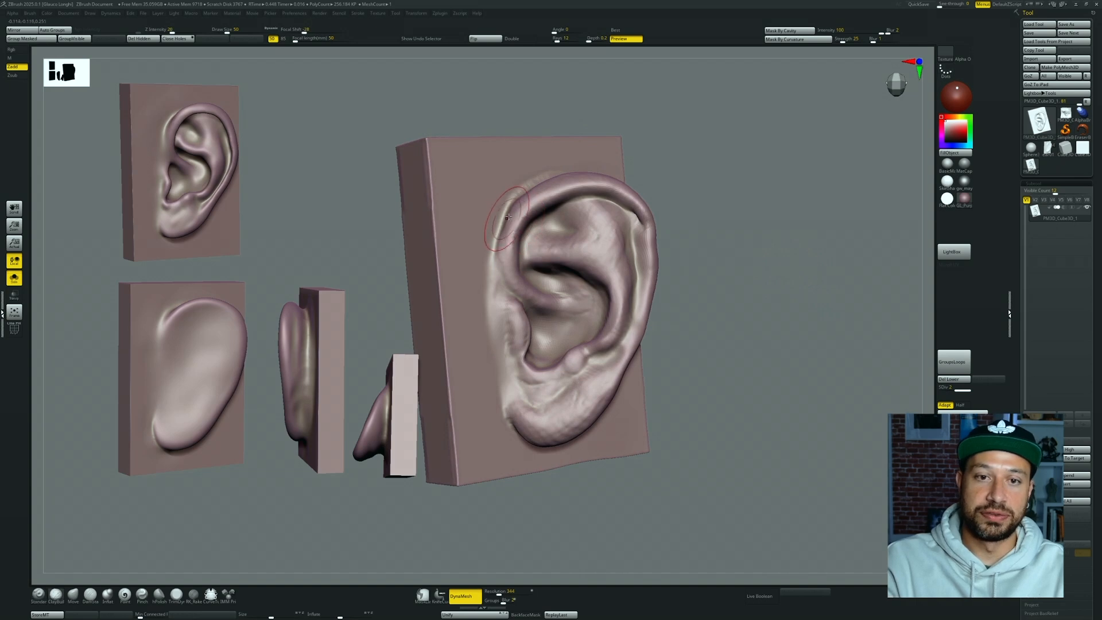
mouse_move(558, 303)
left_mouse_down("shift")
mouse_move(568, 320)
mouse_move(585, 316)
left_mouse_up("shift")
key("3")
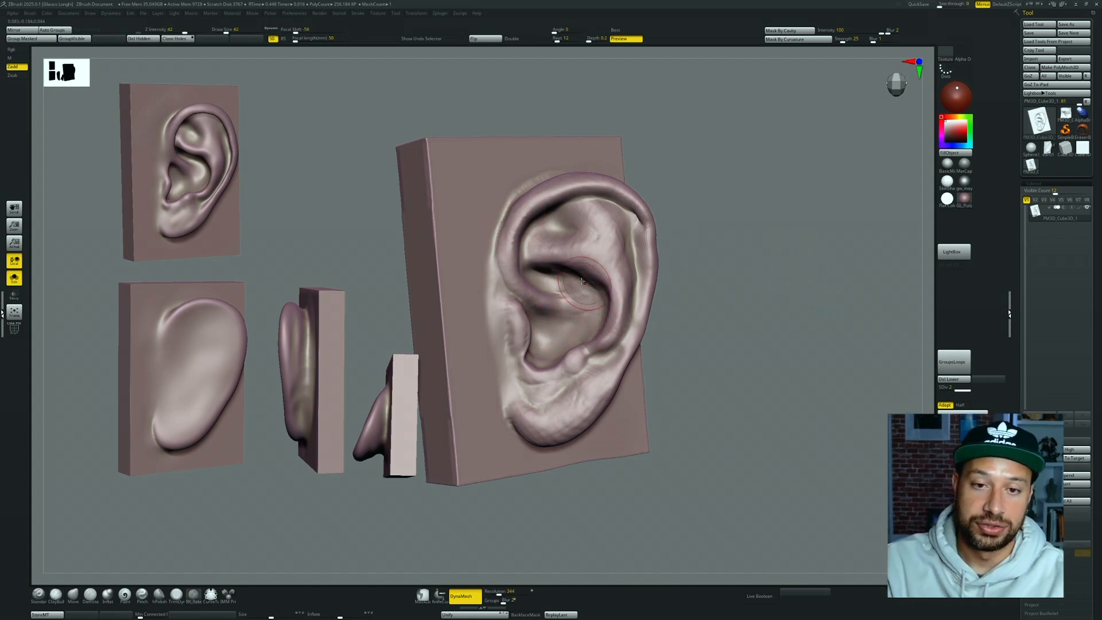
left_click_drag(725, 239, 750, 241)
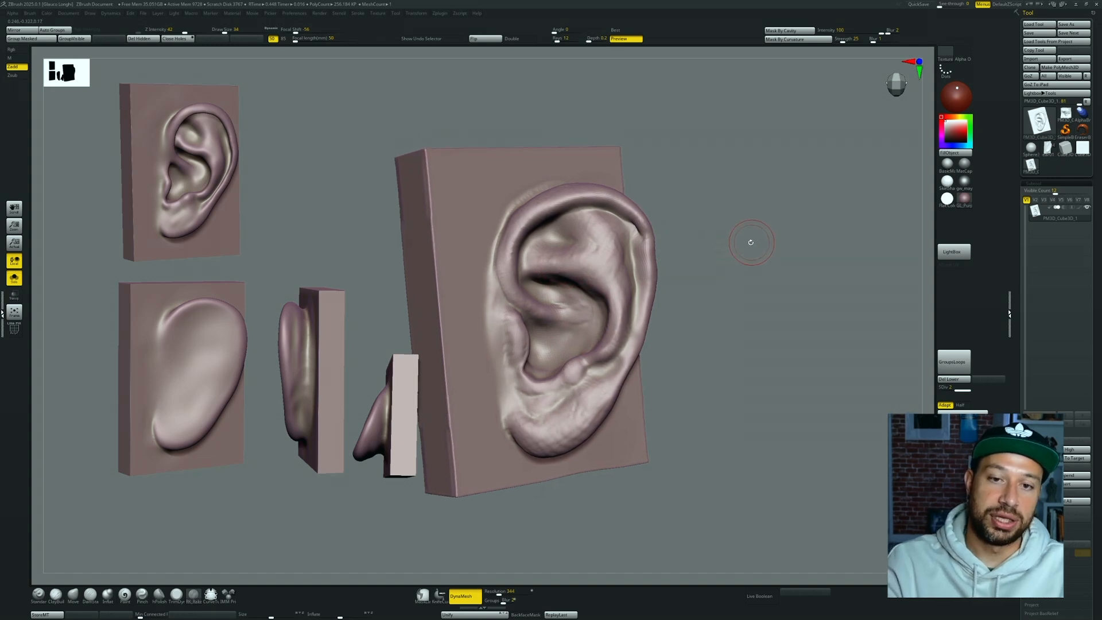
Step: Build up directional strokes across the triangular fossa and down the antihelix to the upper edge of the lobe
key("4")
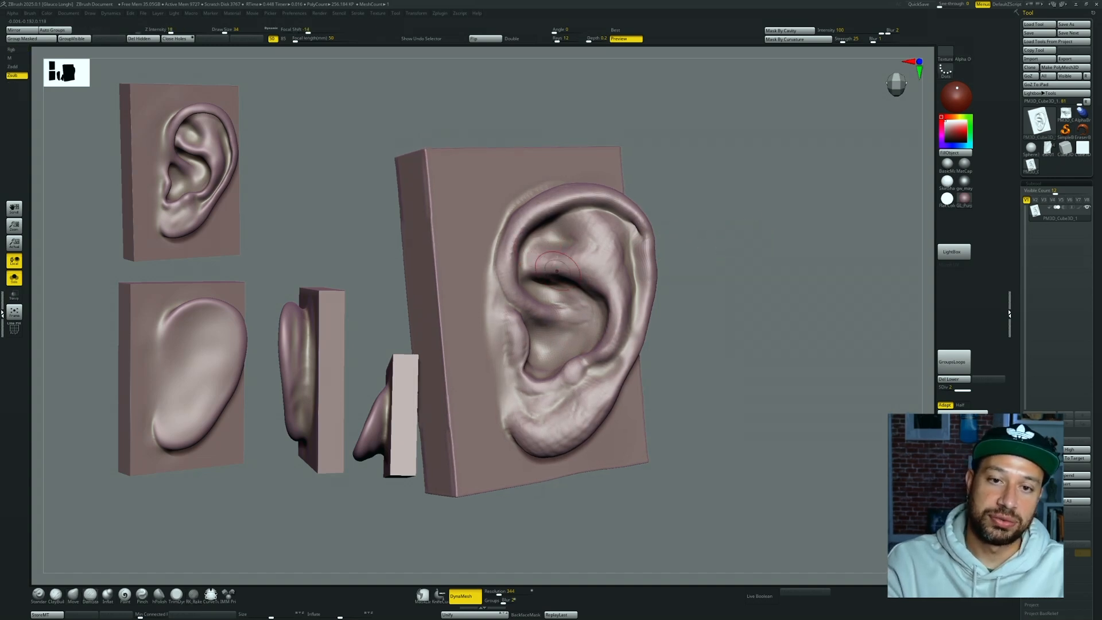
key("3")
mouse_move(558, 248)
left_mouse_down()
mouse_move(535, 257)
mouse_move(582, 259)
mouse_move(597, 284)
mouse_move(587, 281)
mouse_move(611, 221)
mouse_move(606, 265)
mouse_move(600, 230)
mouse_move(582, 252)
mouse_move(597, 225)
left_mouse_up()
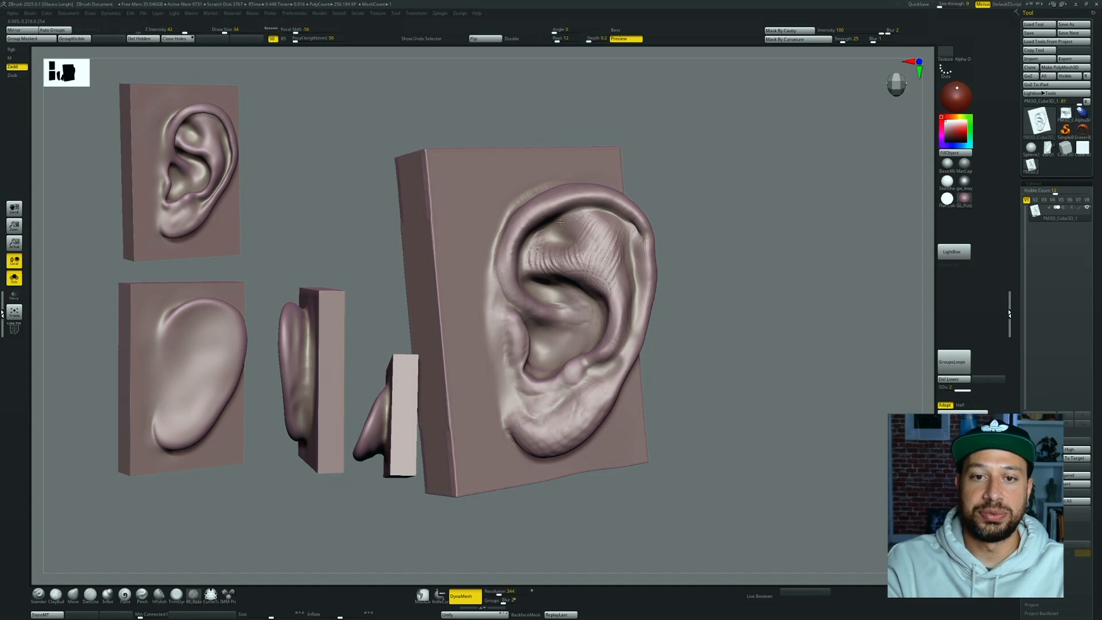
mouse_move(535, 254)
left_mouse_down()
mouse_move(565, 266)
mouse_move(613, 318)
mouse_move(603, 360)
left_mouse_up()
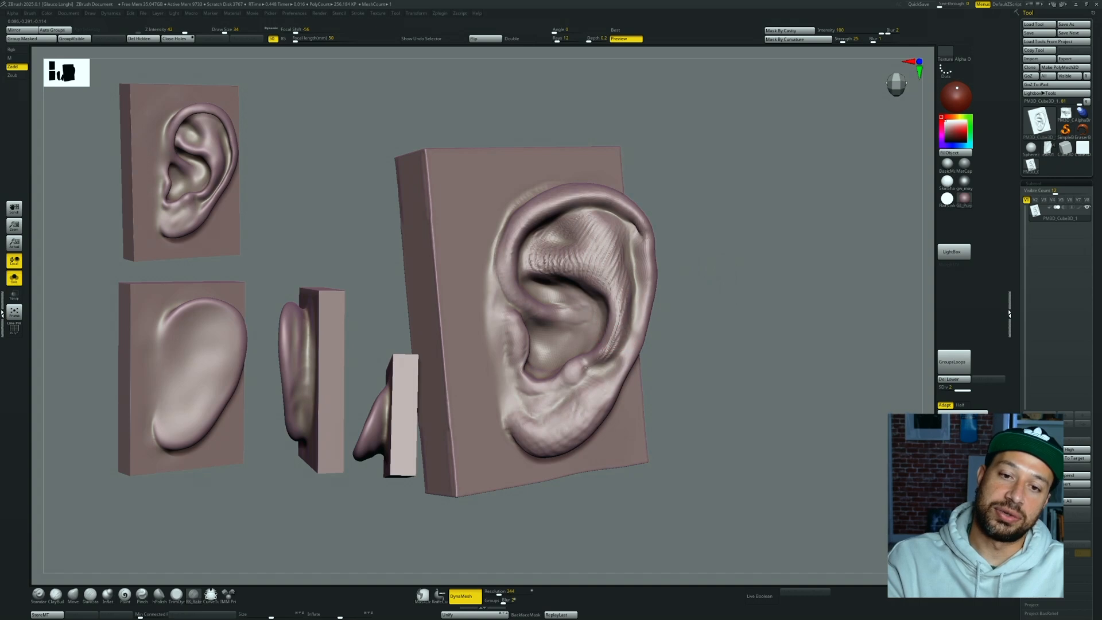
left_click_drag(601, 374, 600, 397)
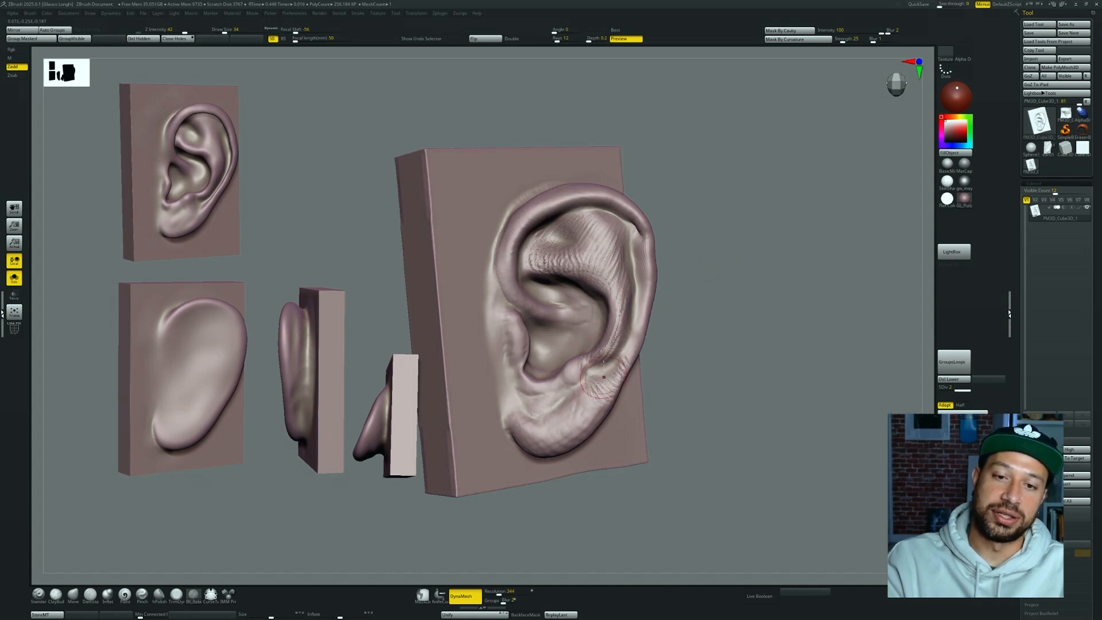
Step: Build up strokes around the lower antihelix and antitragus, and through the bowl of the concha
mouse_move(706, 314)
left_mouse_down()
mouse_move(613, 309)
mouse_move(612, 285)
left_mouse_up()
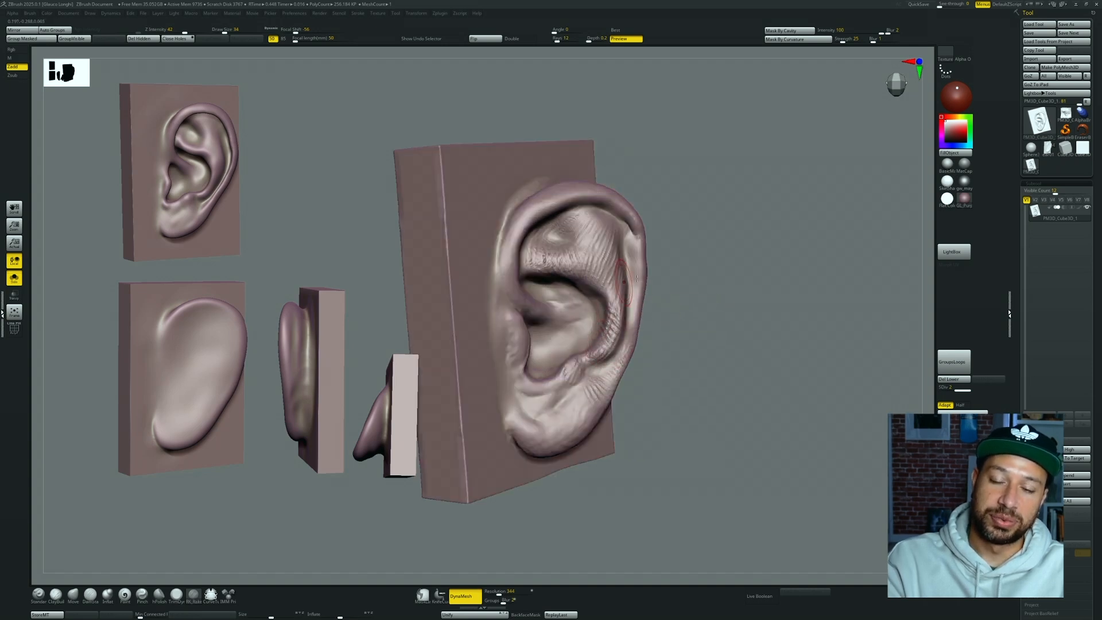
right_click_drag(612, 285, 553, 290)
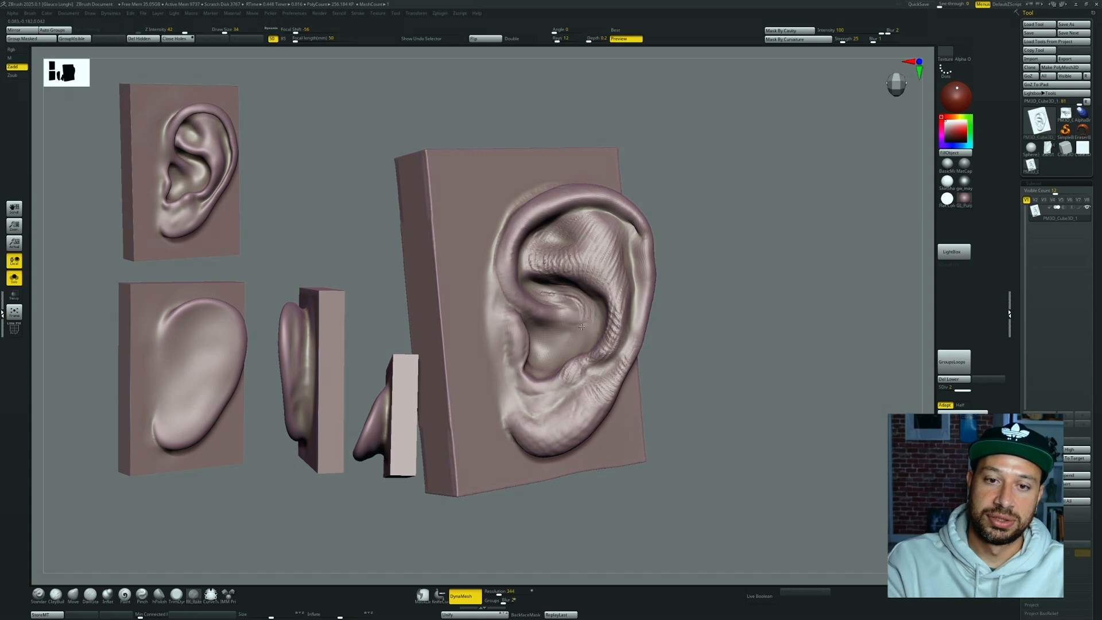
mouse_move(697, 289)
left_mouse_down()
mouse_move(614, 298)
mouse_move(568, 335)
mouse_move(557, 304)
left_mouse_up()
left_click_drag(717, 296, 649, 304)
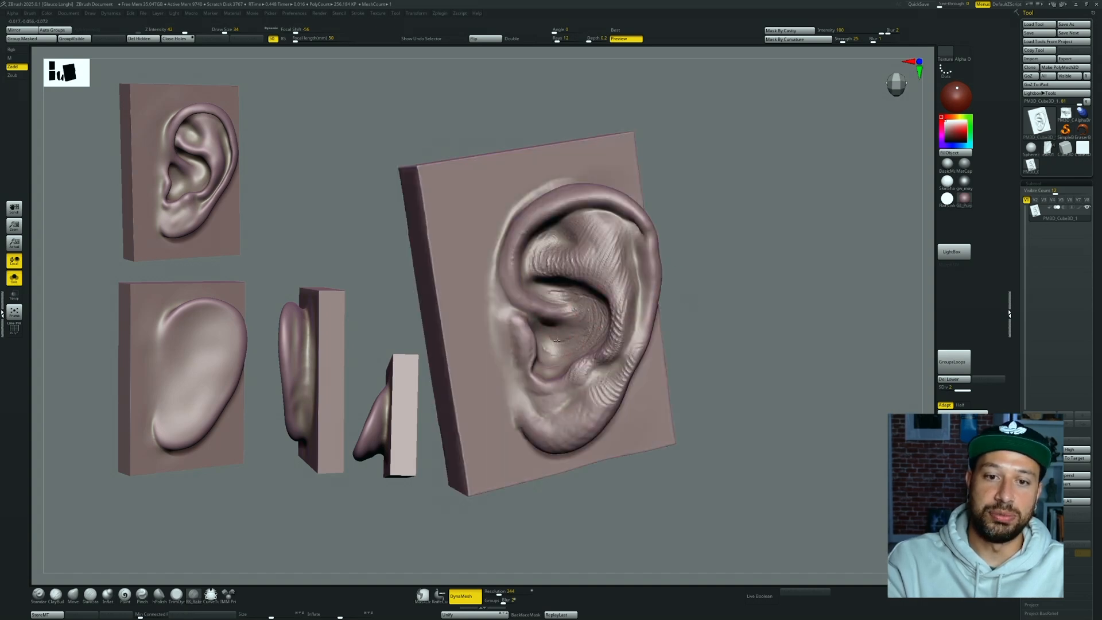
Step: Add build-up strokes over the tragus and across the earlobe, following their curvature
left_click_drag(523, 351, 512, 321)
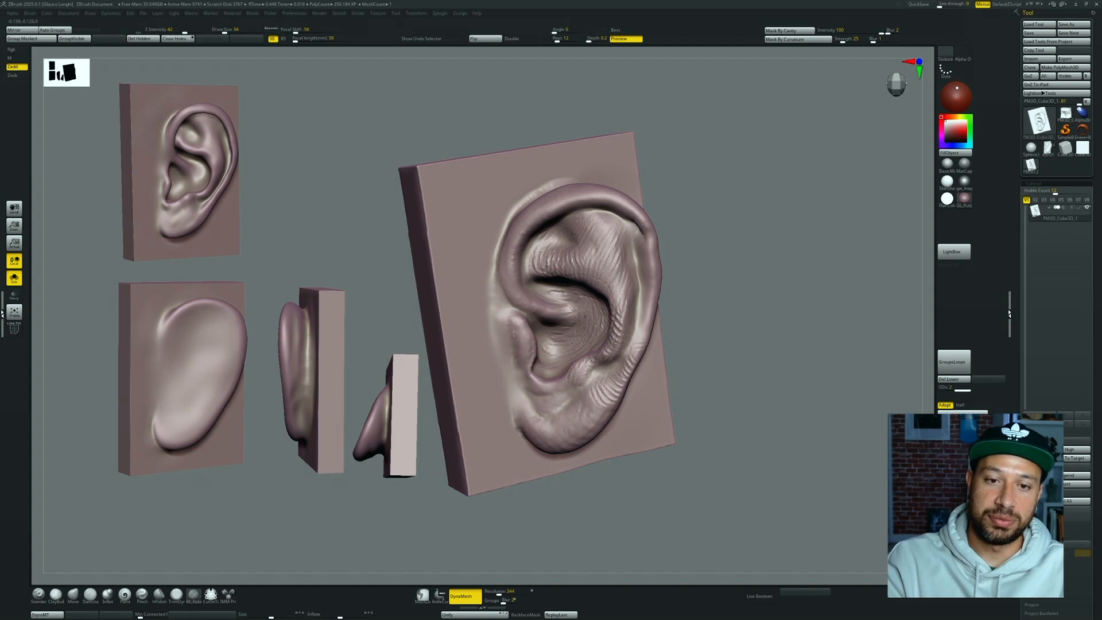
mouse_move(519, 375)
left_mouse_down()
mouse_move(546, 424)
mouse_move(577, 428)
mouse_move(591, 397)
mouse_move(551, 403)
left_mouse_up()
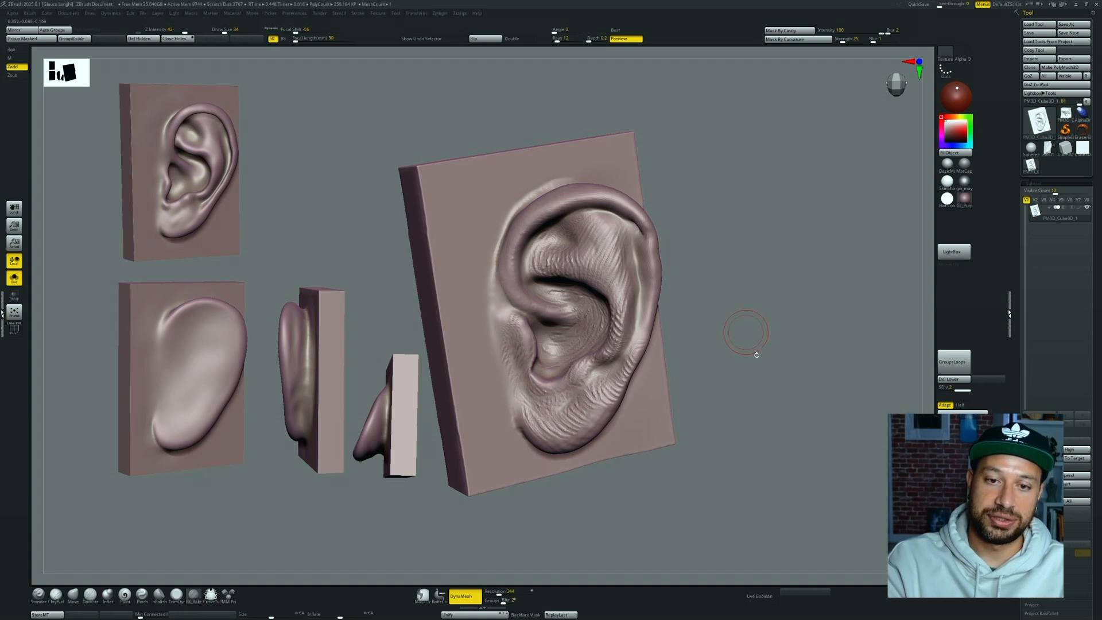
left_click_drag(750, 350, 758, 291, "alt")
mouse_move(625, 334)
left_mouse_down()
mouse_move(574, 383)
mouse_move(535, 369)
left_mouse_up()
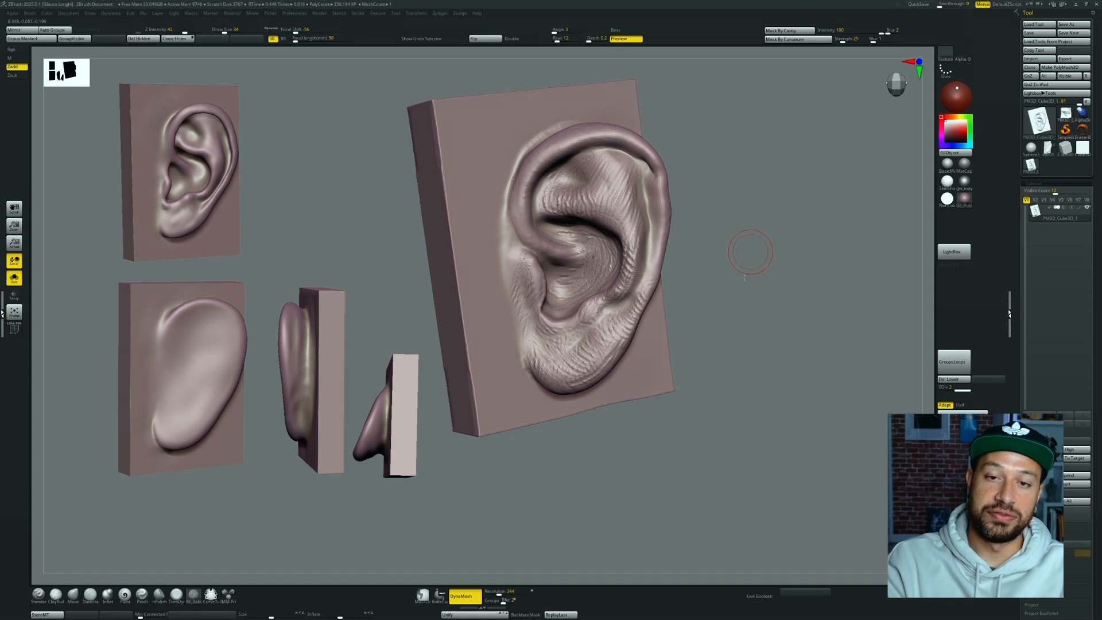
Step: Build up strokes from the front root of the helix around its upper rim
left_click_drag(738, 253, 740, 276)
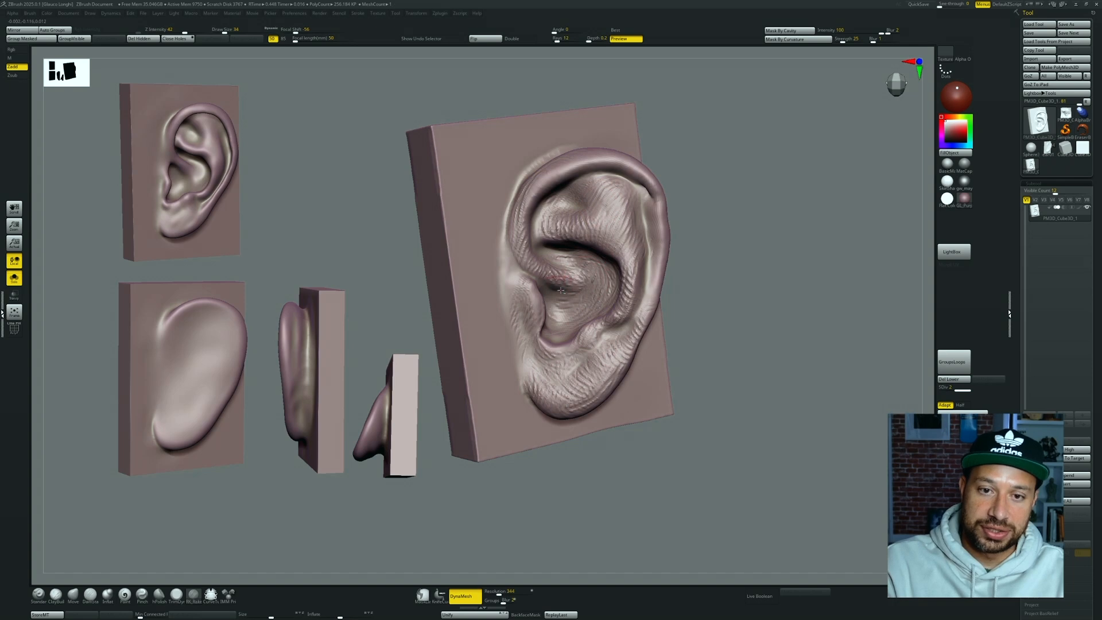
left_click_drag(763, 298, 677, 345, "alt")
left_click_drag(630, 139, 595, 134)
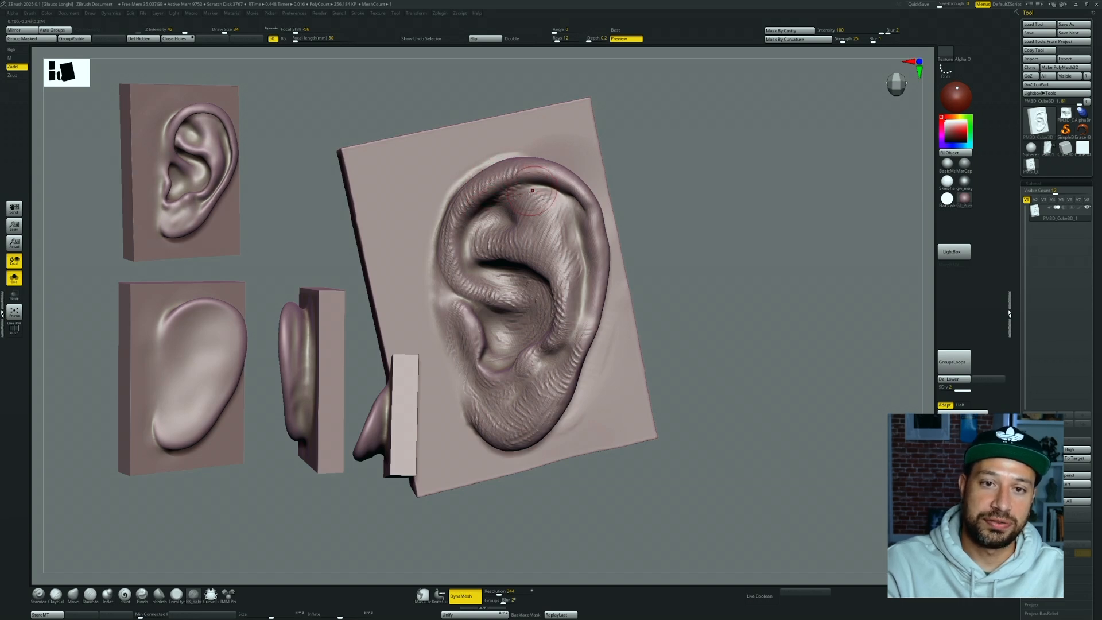
right_click_drag(531, 192, 495, 185)
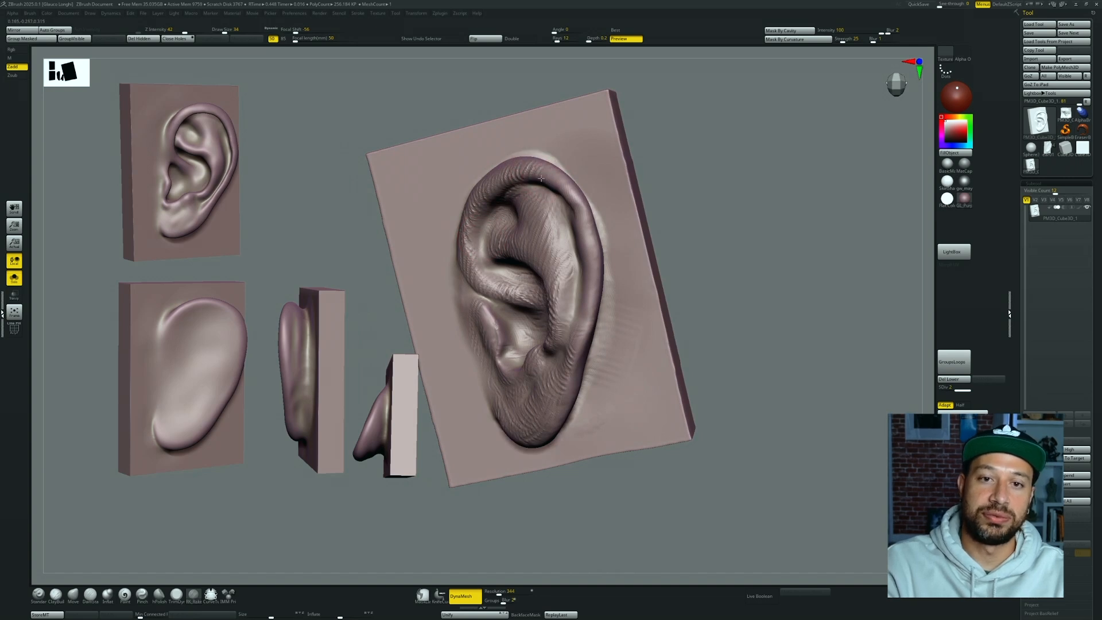
Step: Continue the build-up strokes down the outer helix rim to the side of the lobe, turning the ear to reach its edge
right_click_drag(586, 183, 556, 167)
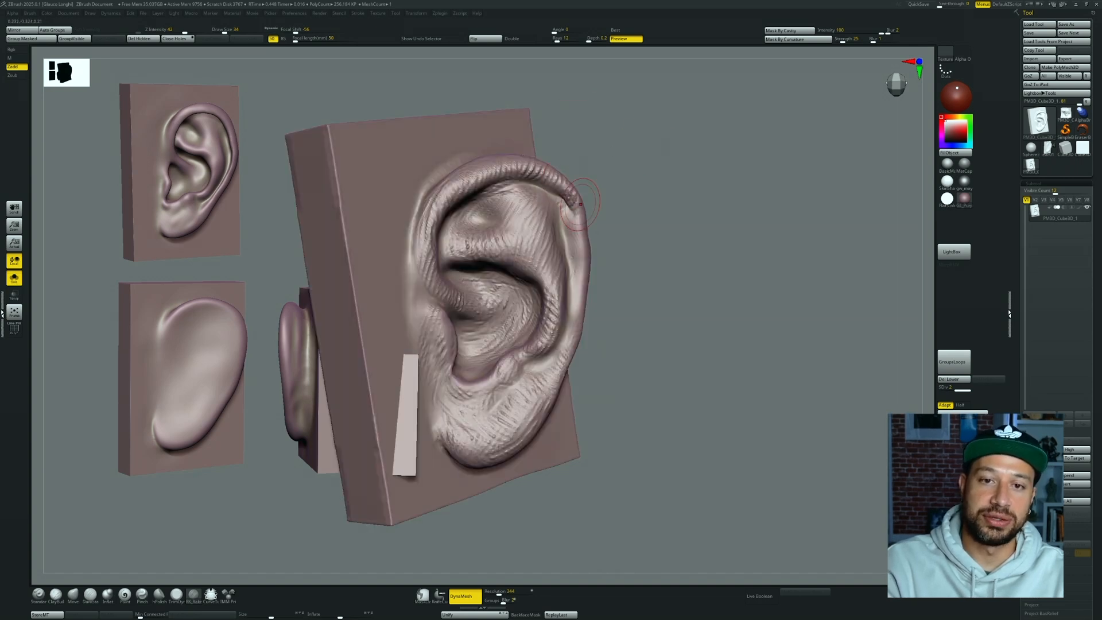
right_click_drag(574, 278, 584, 275)
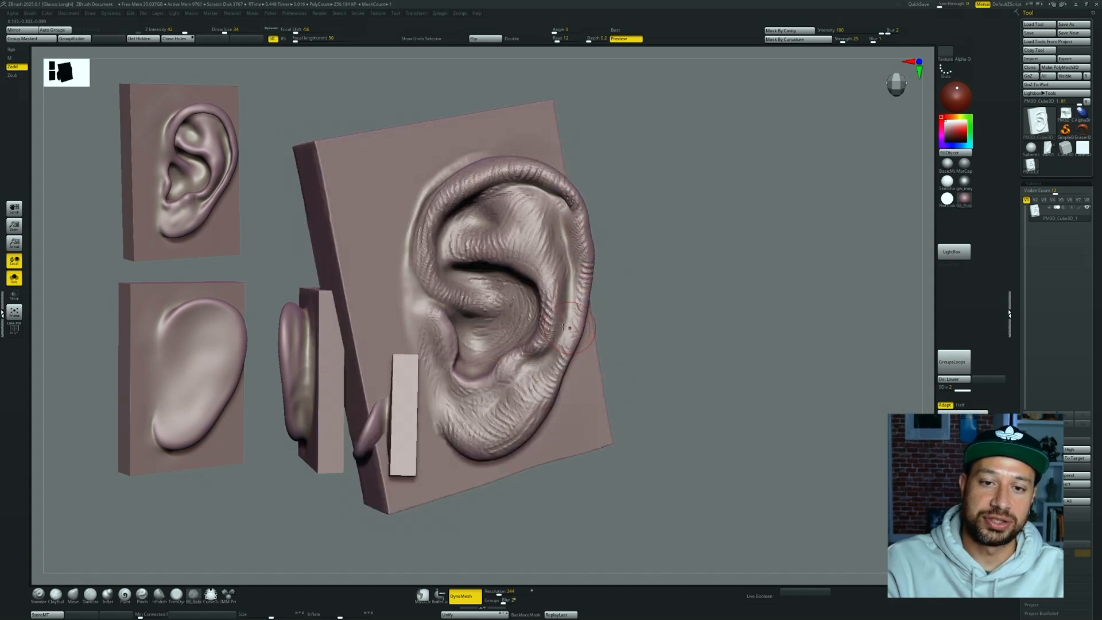
right_click_drag(499, 414, 598, 362)
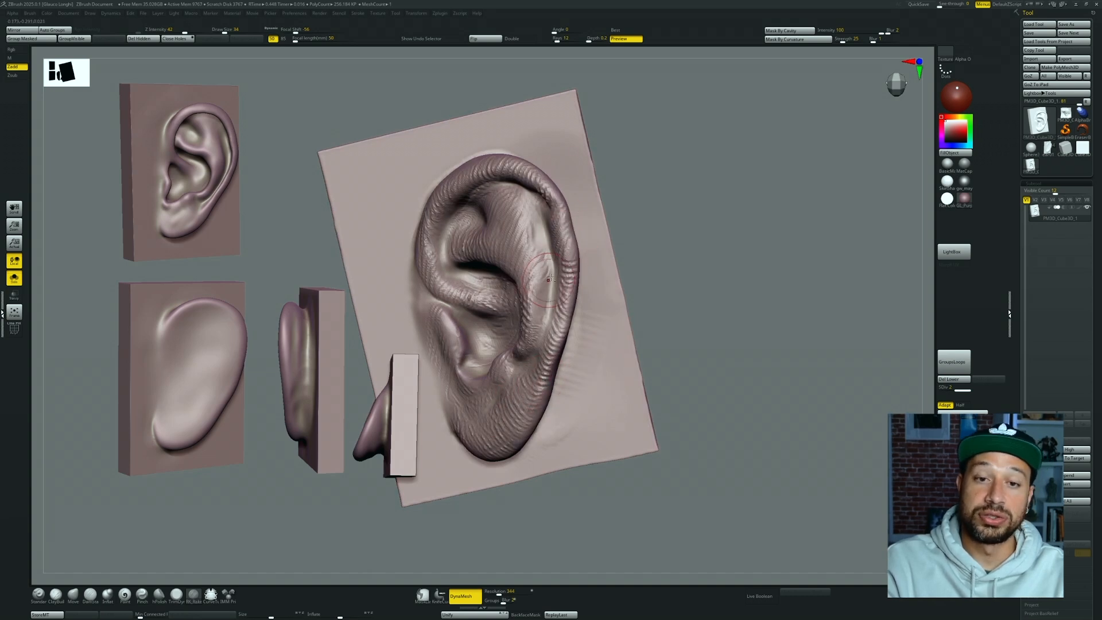
right_click_drag(552, 343, 781, 333)
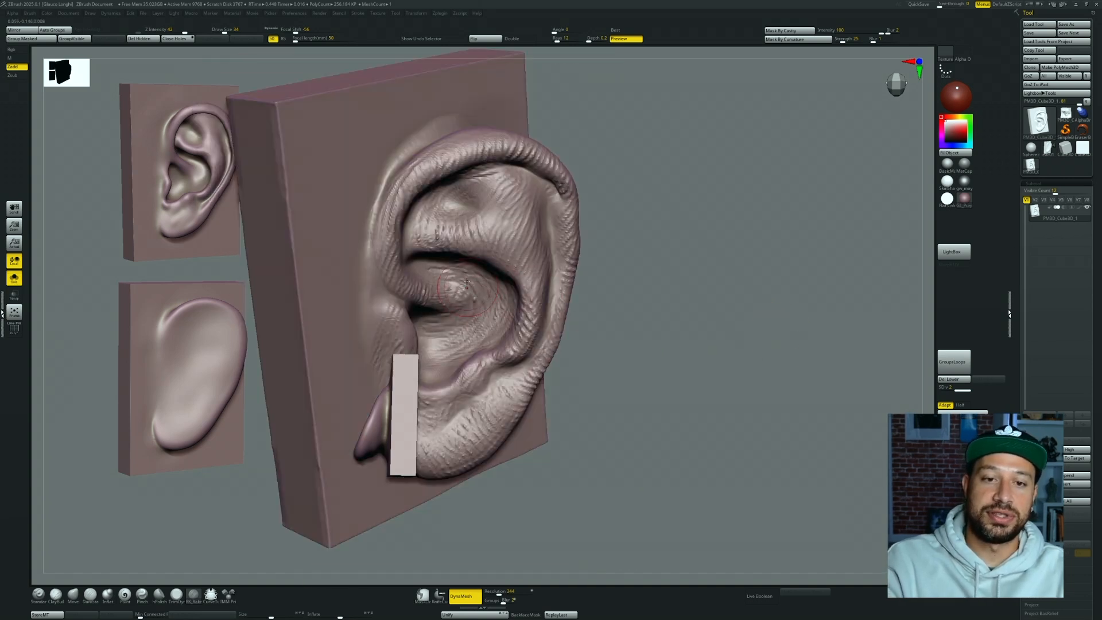
Step: Examine the ear's overall form and stroked surface from the front, the side and three-quarter angles, at a distance and close up
mouse_move(758, 330)
left_mouse_down("alt")
mouse_move(761, 298)
mouse_move(807, 339)
mouse_move(793, 311)
mouse_move(829, 302)
mouse_move(831, 345)
mouse_move(846, 343)
left_mouse_up("alt")
key("1")
key("4")
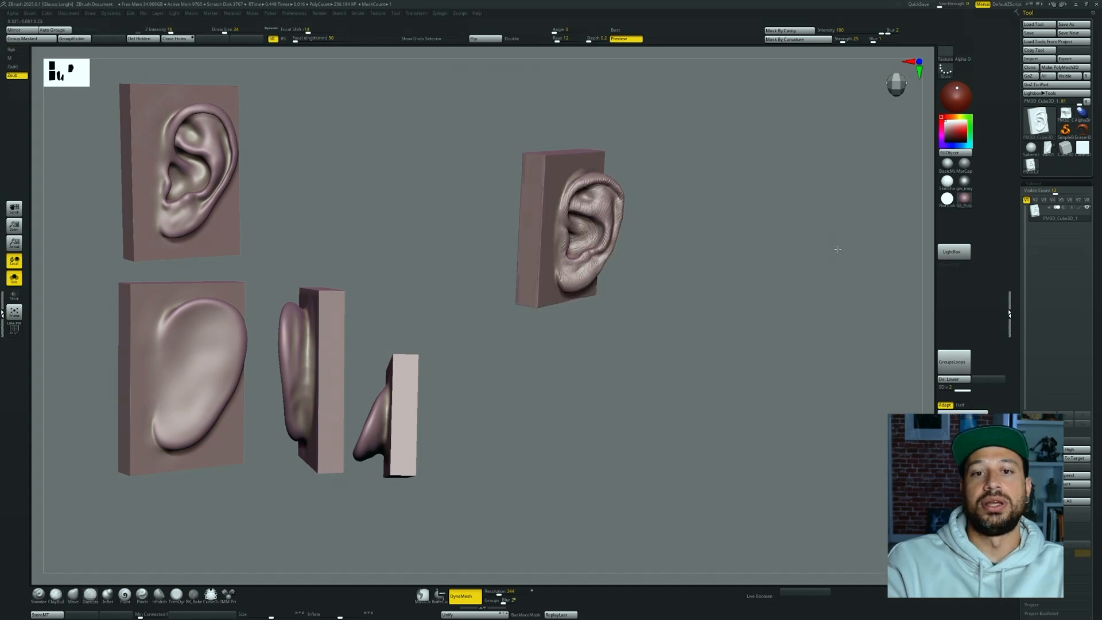
left_click_drag(837, 249, 826, 308)
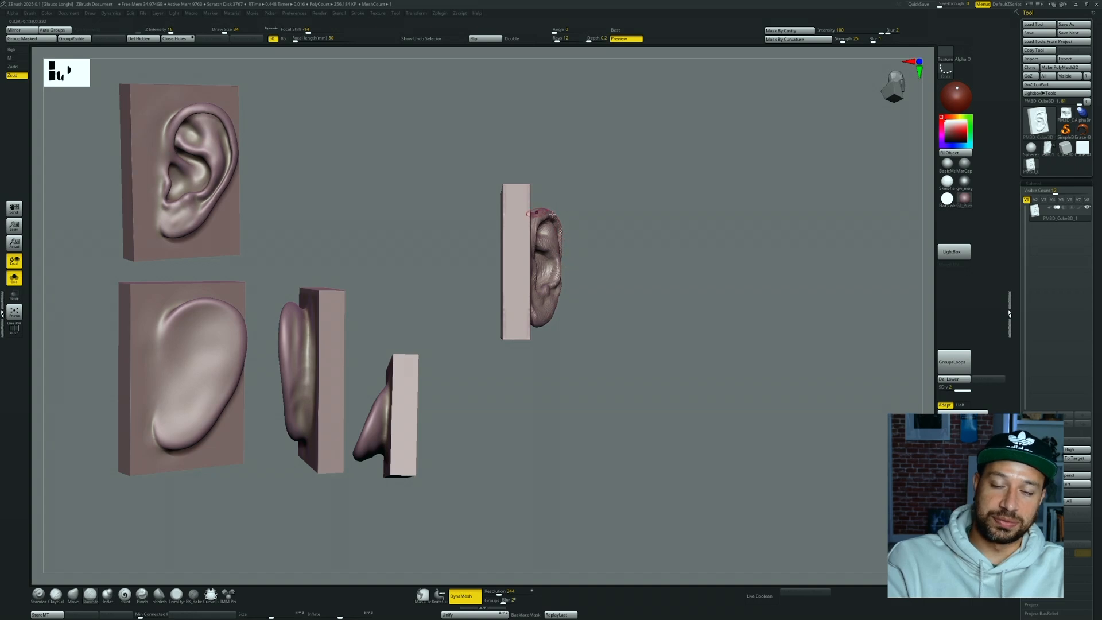
mouse_move(692, 231)
left_mouse_down()
mouse_move(651, 229)
mouse_move(737, 244)
left_mouse_up()
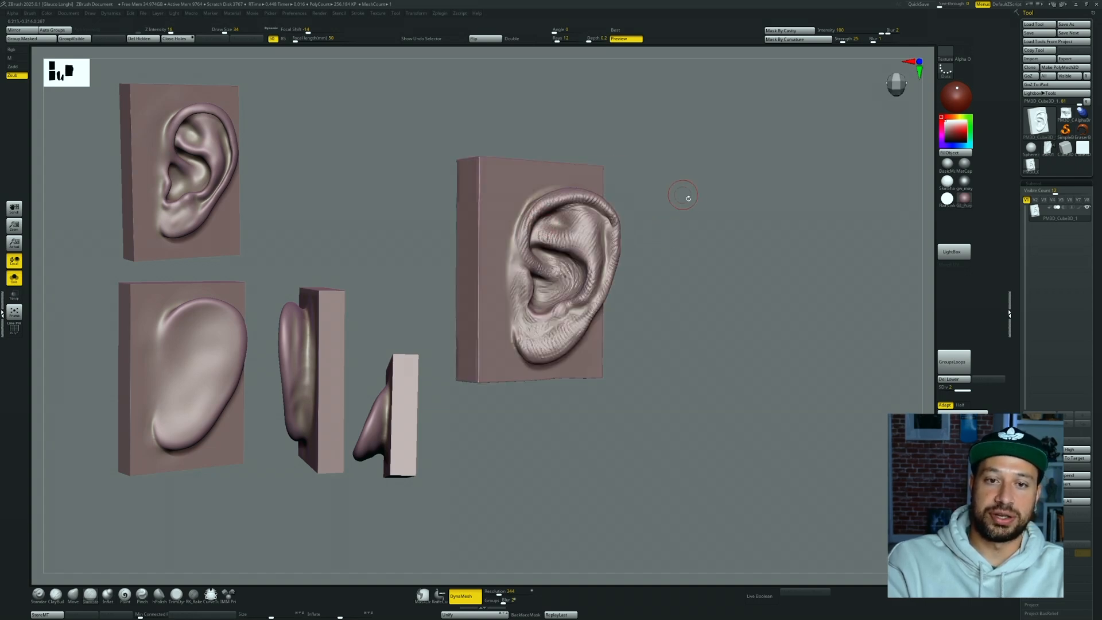
left_click_drag(671, 196, 636, 189)
key("b")
key("s")
key("t")
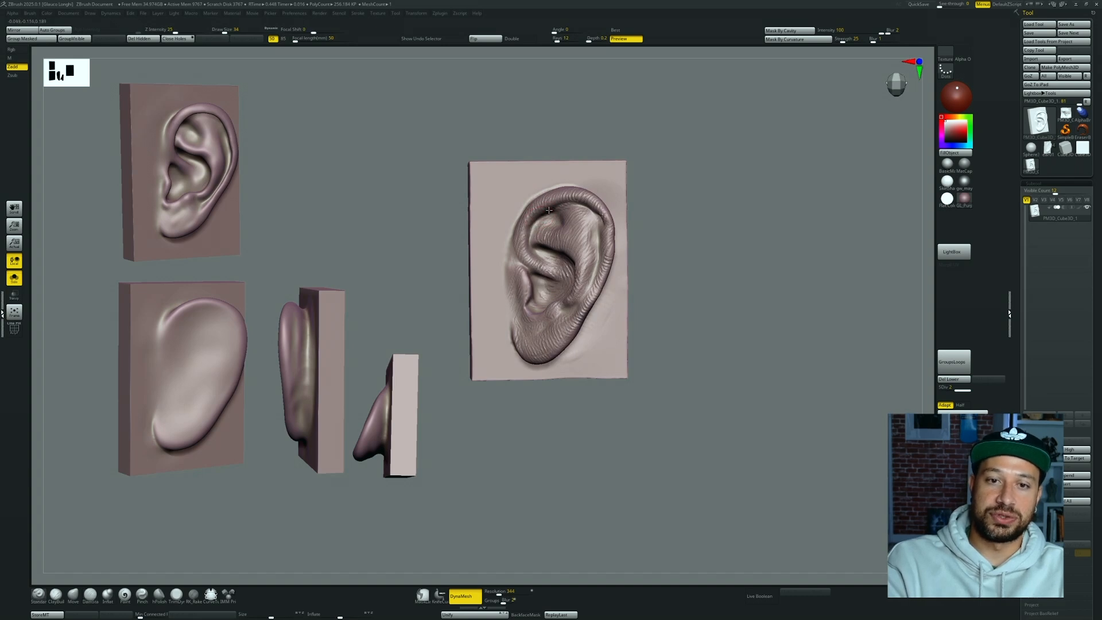
key("2")
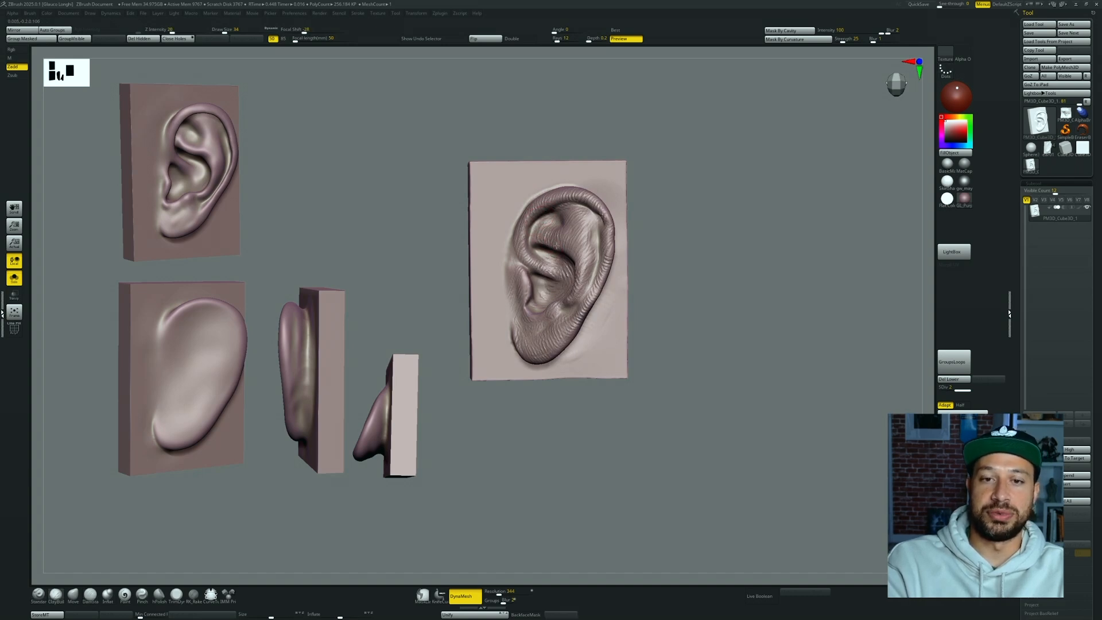
mouse_move(723, 246)
left_mouse_down("alt")
mouse_move(777, 253)
mouse_move(782, 293)
left_mouse_up("alt")
left_click_drag(752, 258, 790, 257)
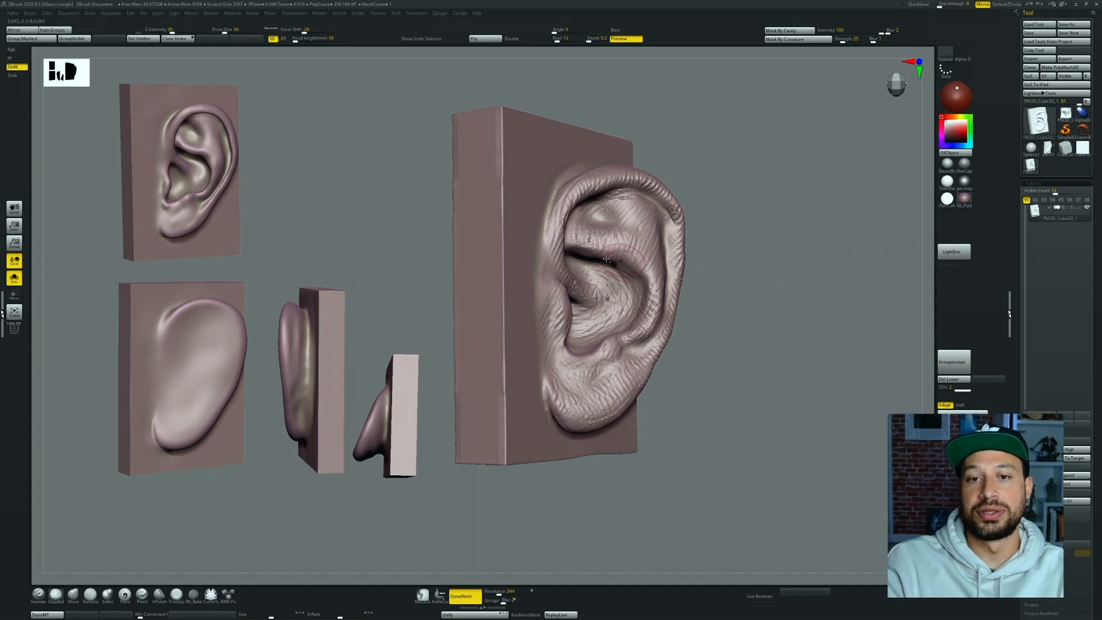
left_click_drag(721, 260, 821, 296, "alt")
left_click_drag(803, 284, 825, 289)
Step: Switch the sculpting brush to DamStandard and back to Standard
key("b")
key("d")
key("s")
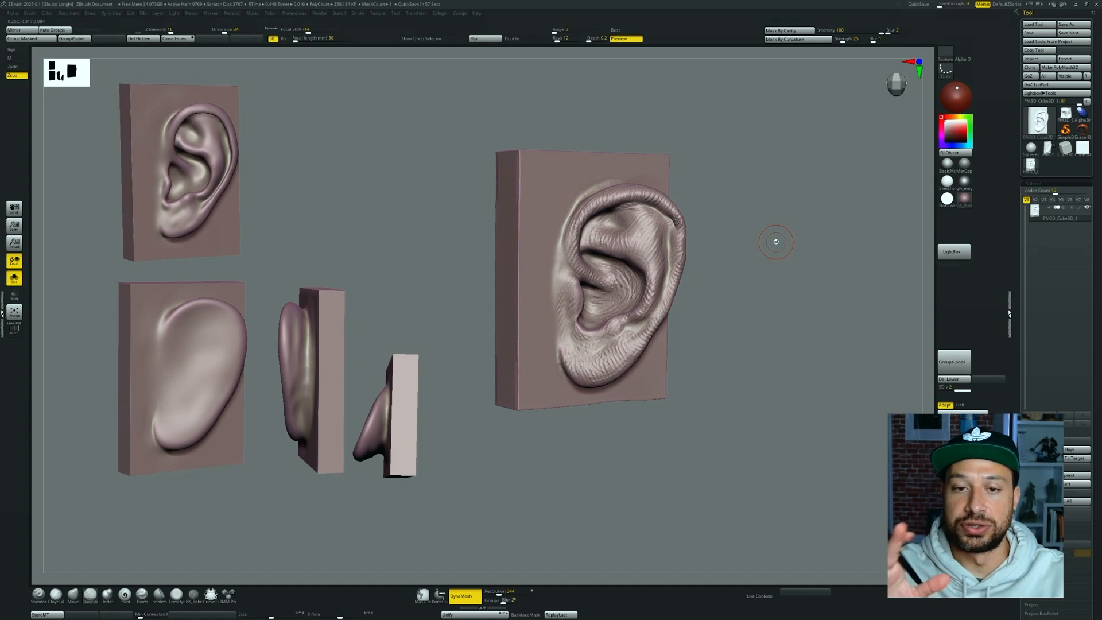
key("b")
key("s")
key("t")
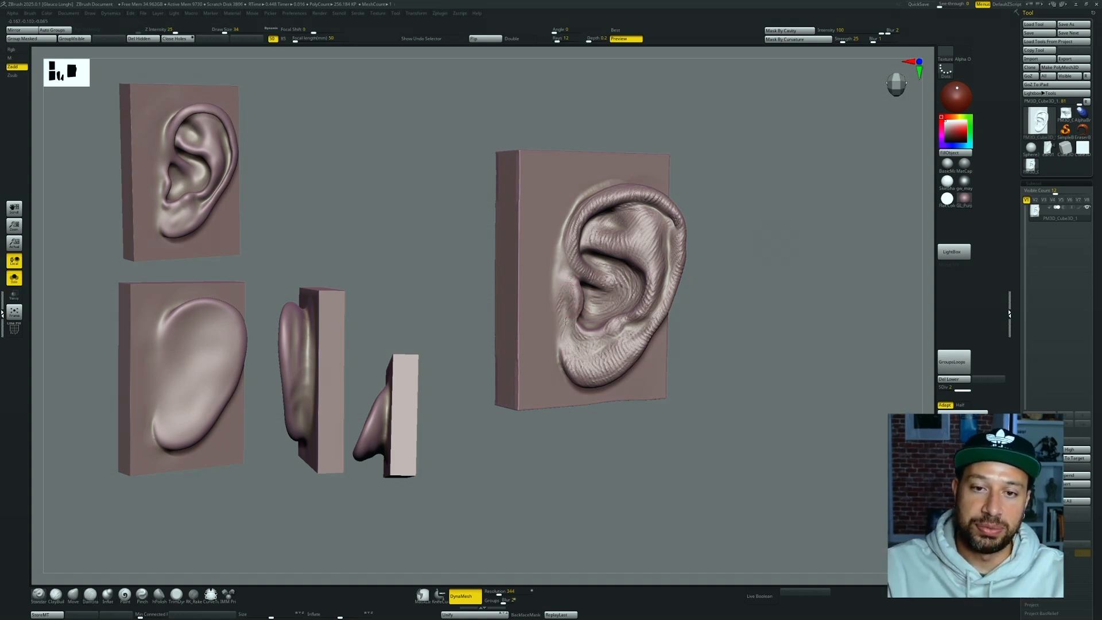